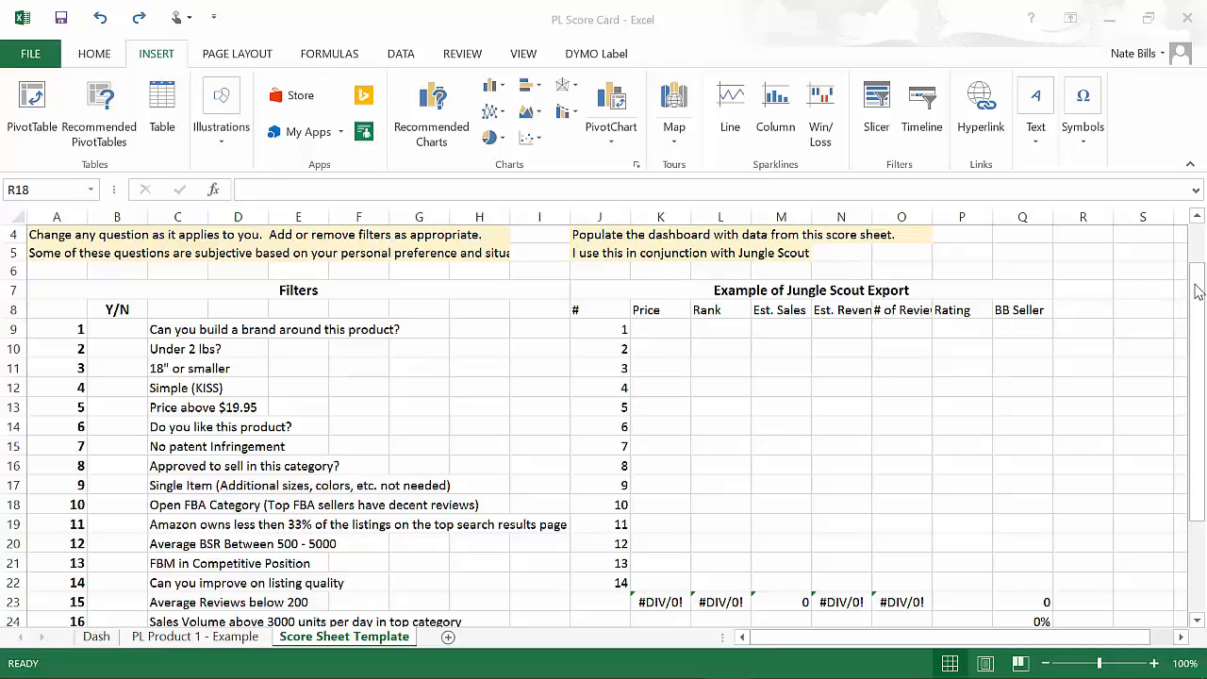
Look through the Dash summary table and the filter questions and export columns on the Score Sheet Template sheet.
left_click(1198, 284)
left_click_drag(1195, 243, 1196, 278)
left_click(97, 636)
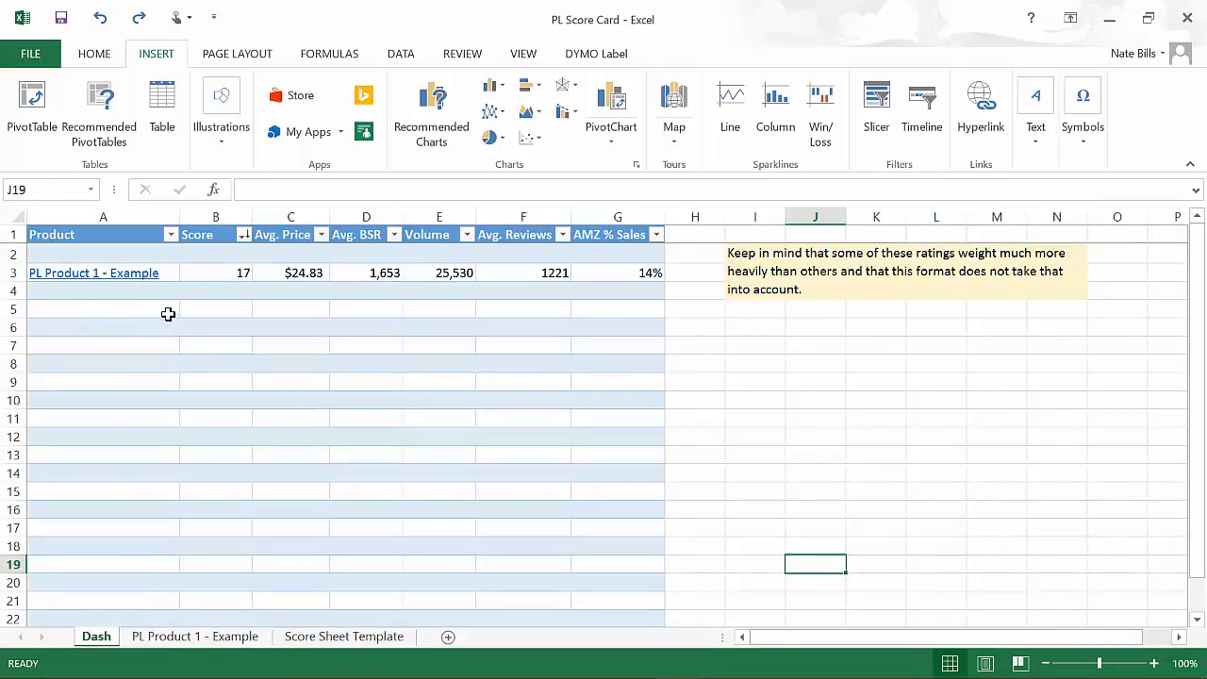
scroll(278, 322, "down", 2)
scroll(278, 322, "up", 2)
scroll(278, 323, "down", 1)
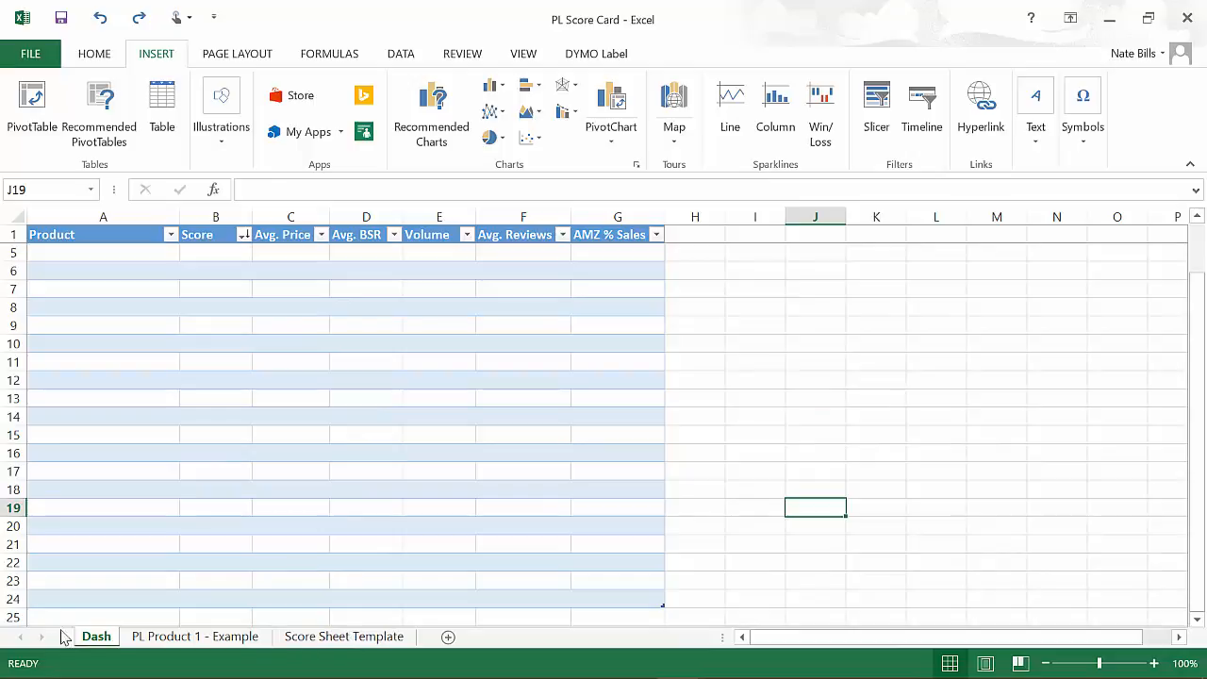
left_click(337, 642)
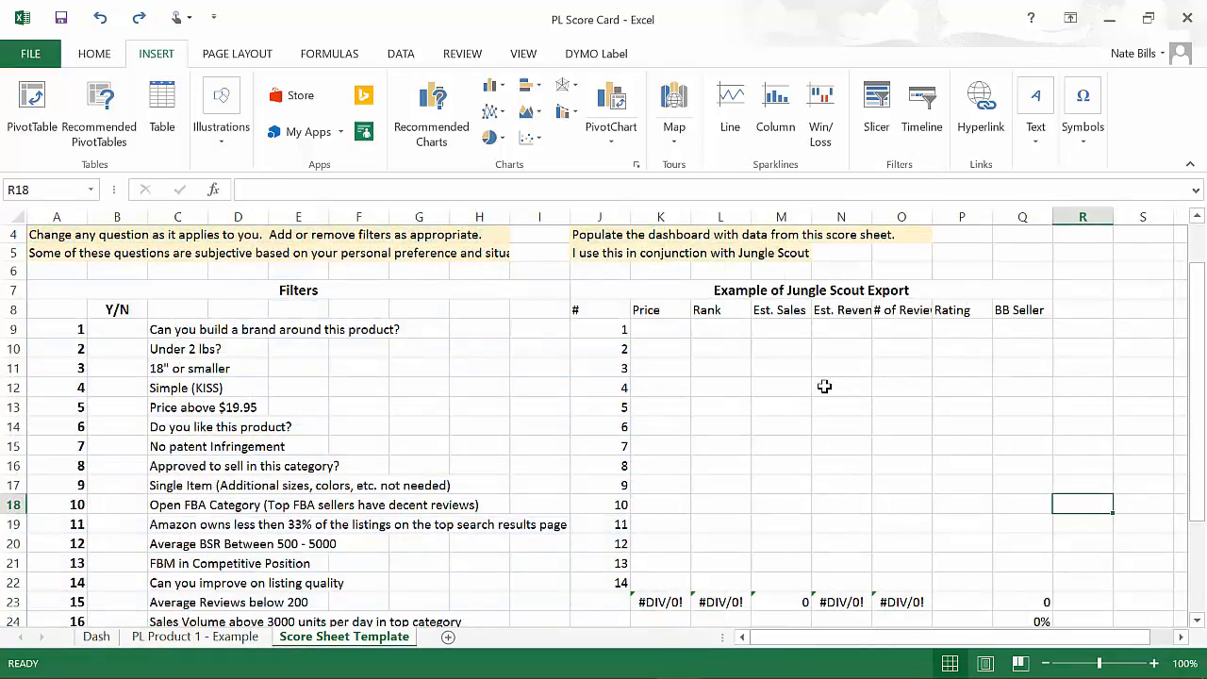
scroll(824, 386, "down", 2)
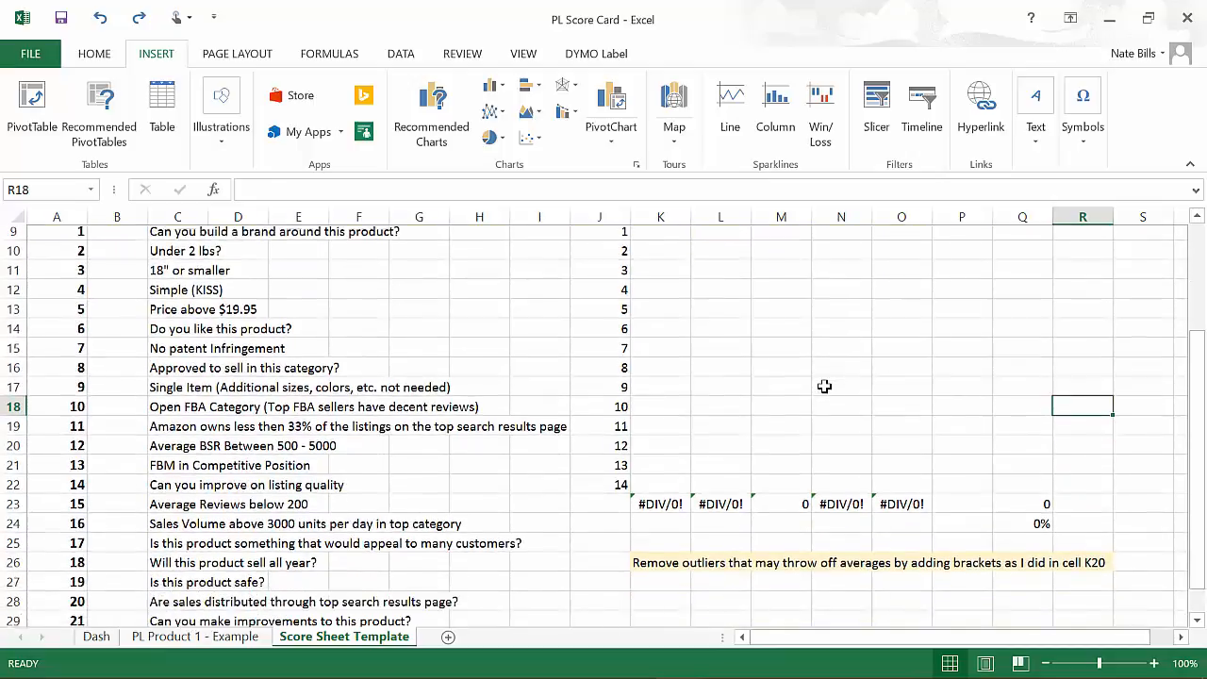
scroll(824, 386, "down", 2)
scroll(825, 386, "up", 5)
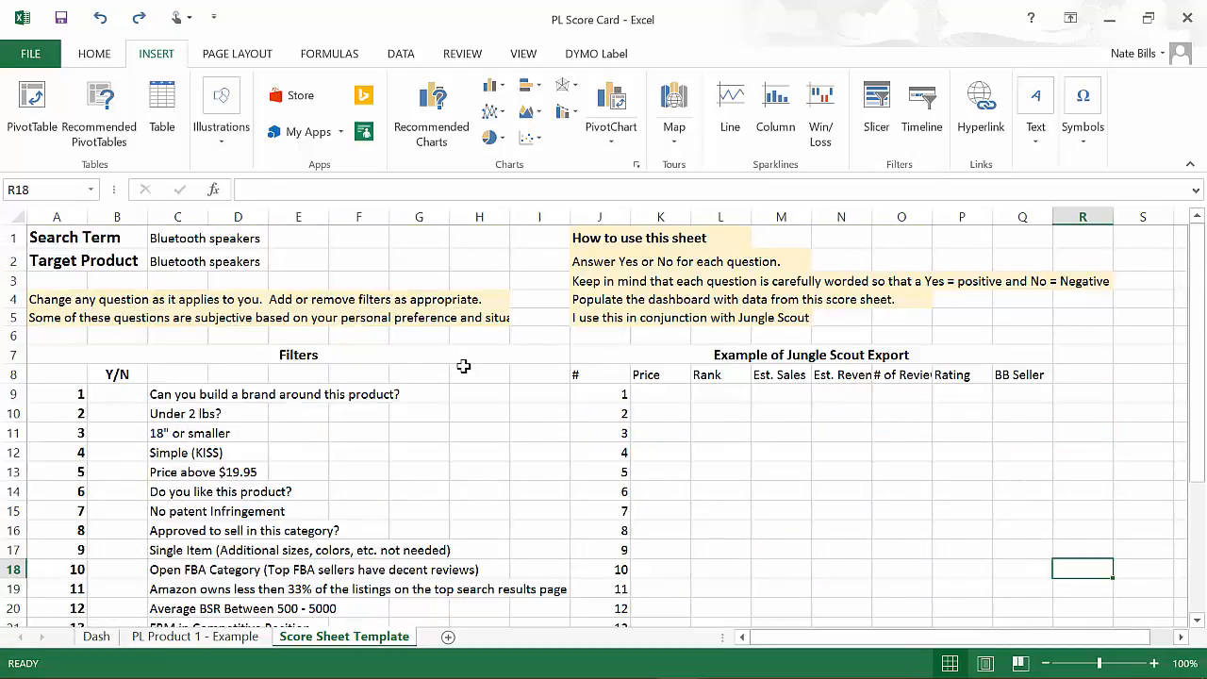
scroll(463, 365, "down", 4)
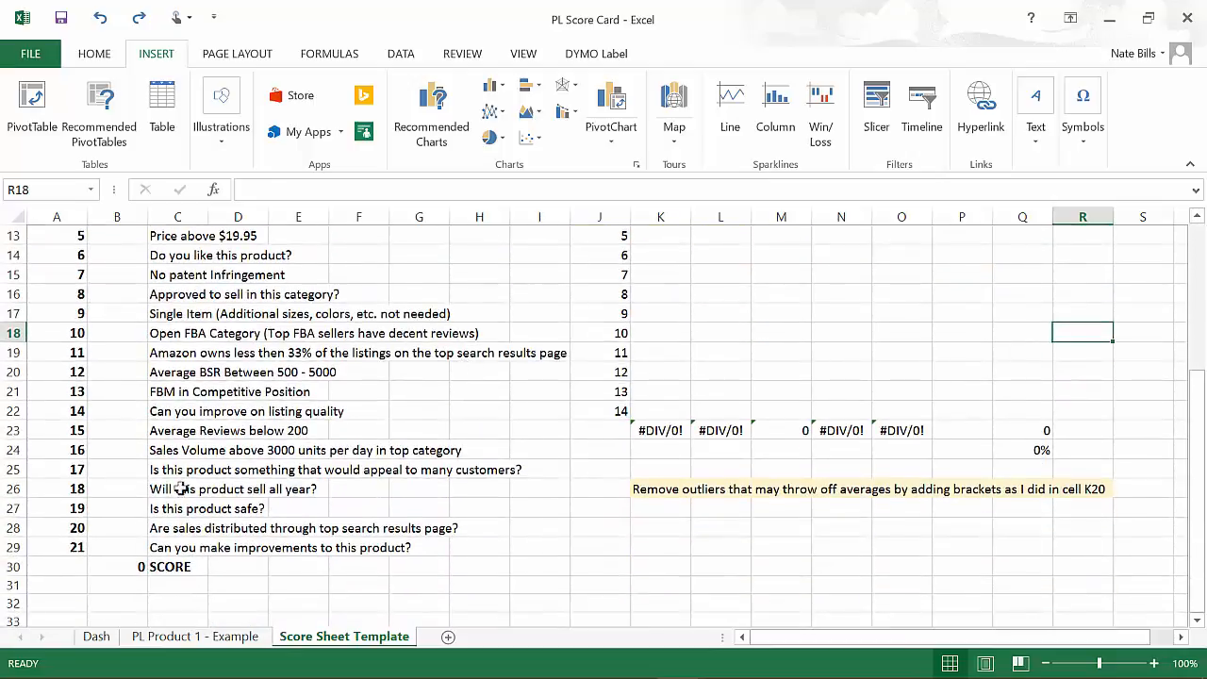
Examine the filled-in Y/N answers, score and Jungle Scout figures on the PL Product 1 - Example sheet.
left_click(168, 641)
scroll(779, 527, "up", 4)
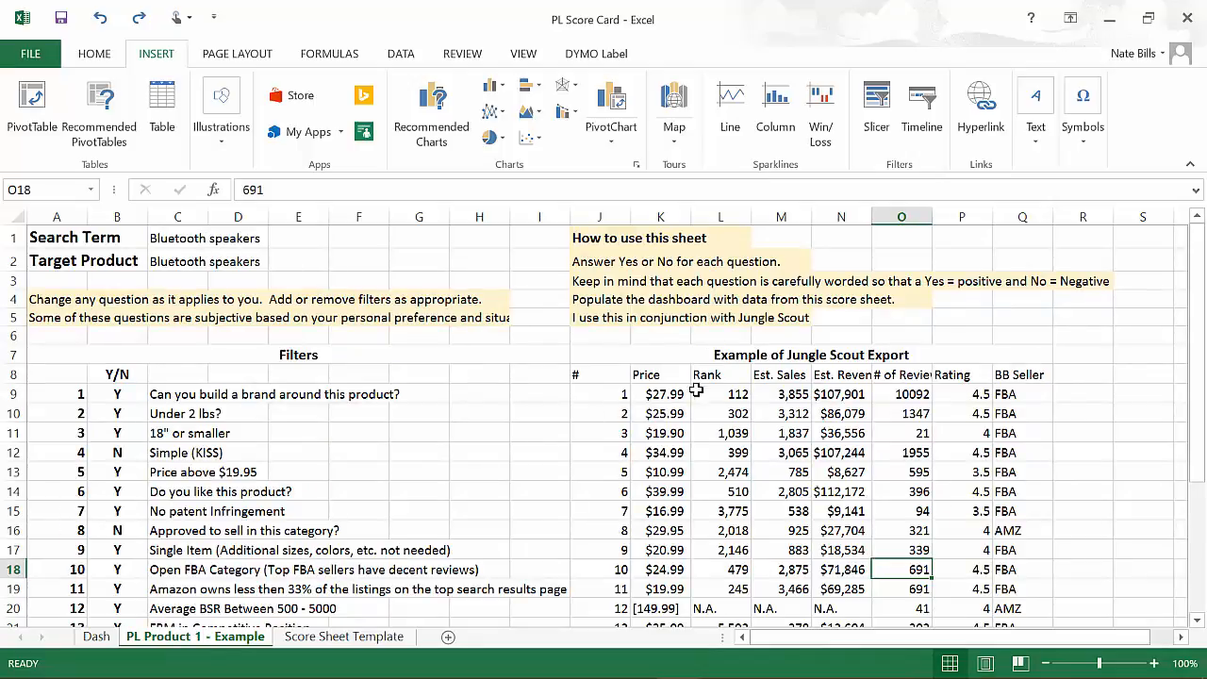
scroll(740, 374, "down", 4)
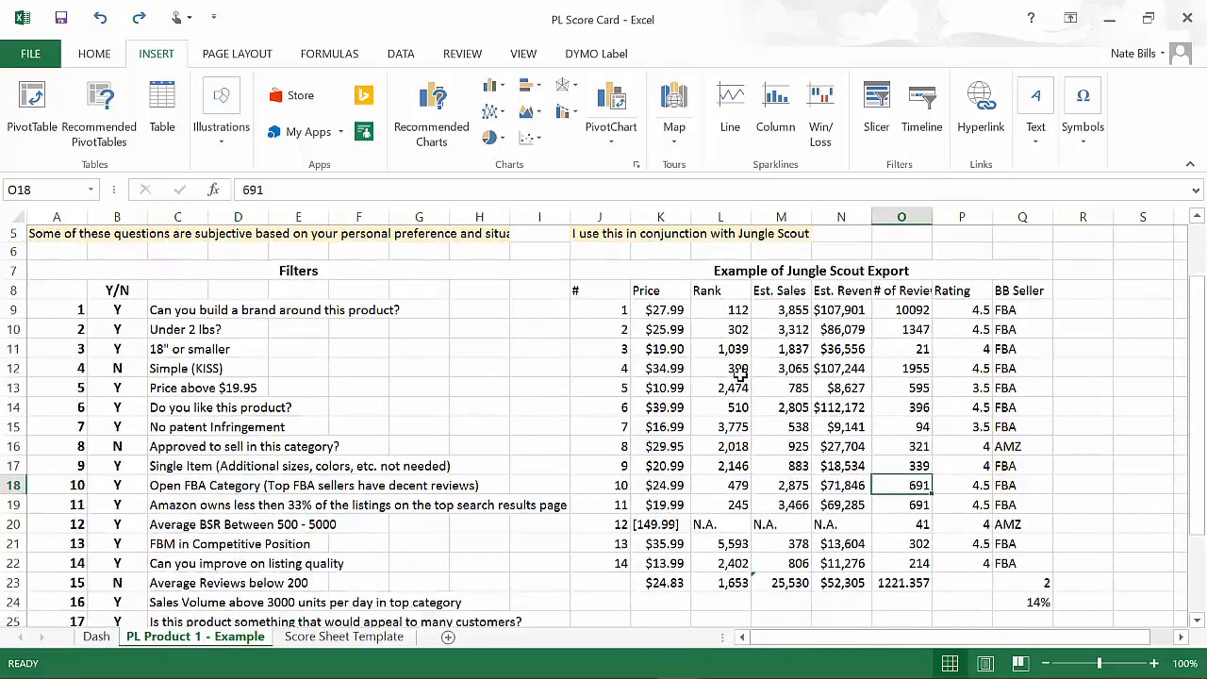
scroll(741, 374, "up", 4)
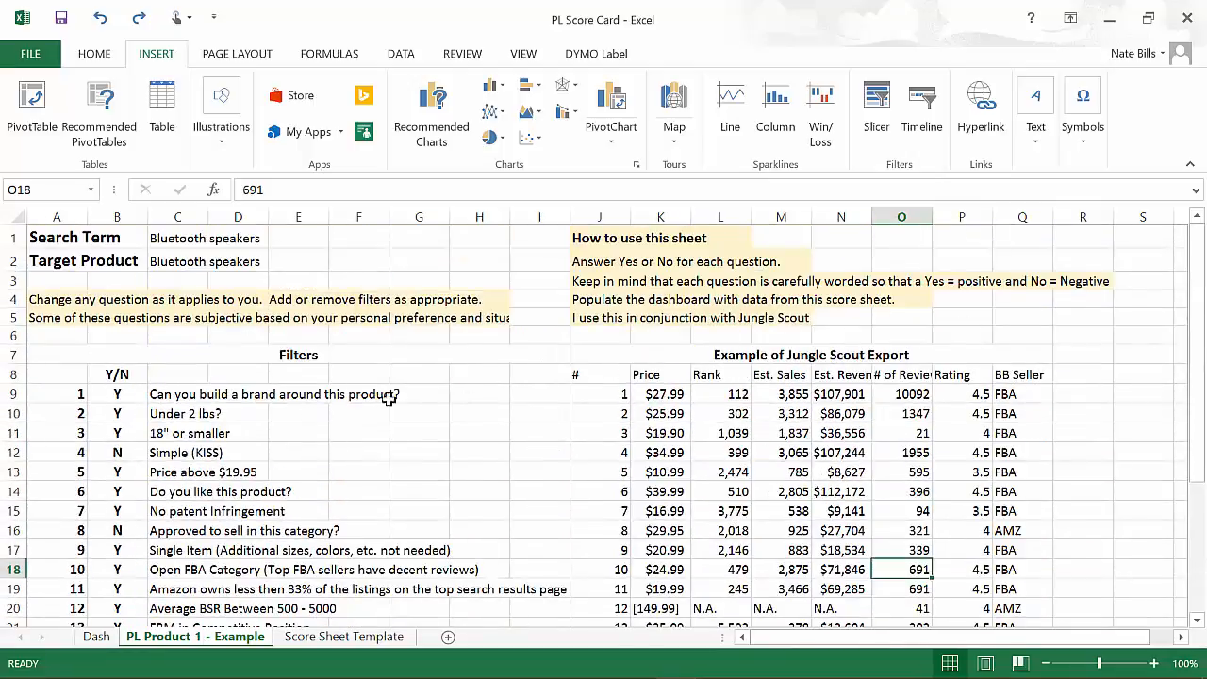
scroll(143, 386, "down", 4)
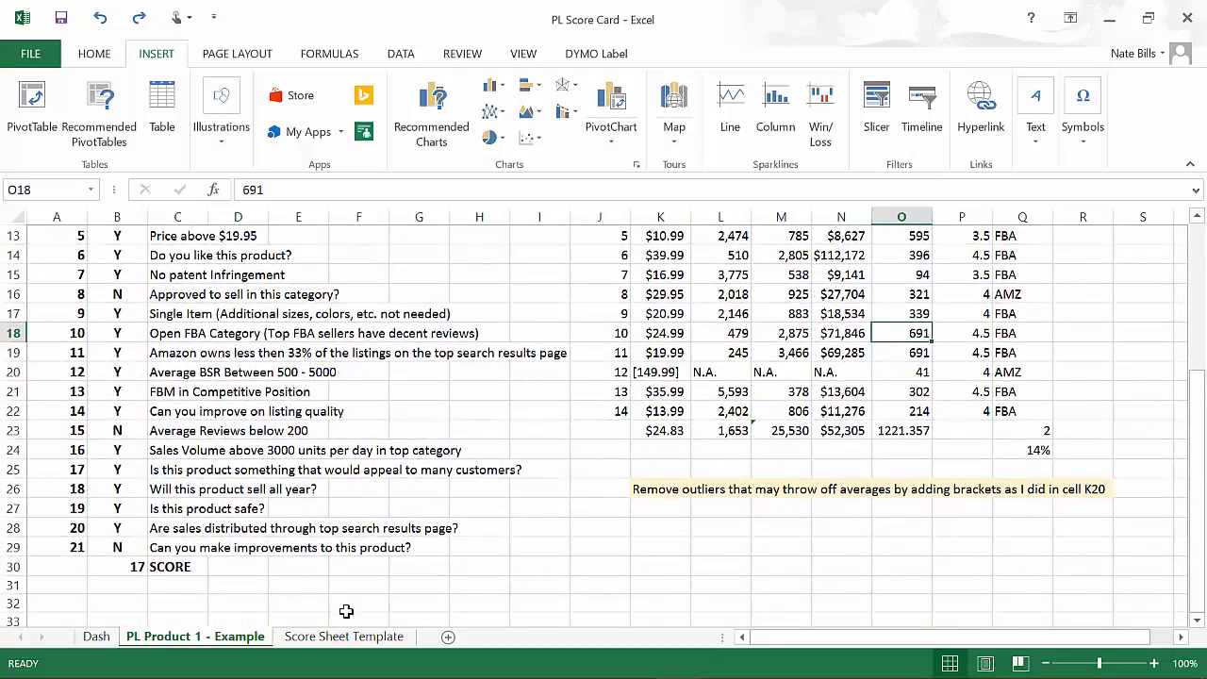
scroll(376, 394, "up", 4)
Switch to the Search Term of shake weight workbook and look through its exported product rows.
key("alt+Tab")
key("alt+Tab")
key("alt+Tab")
key("alt+Tab")
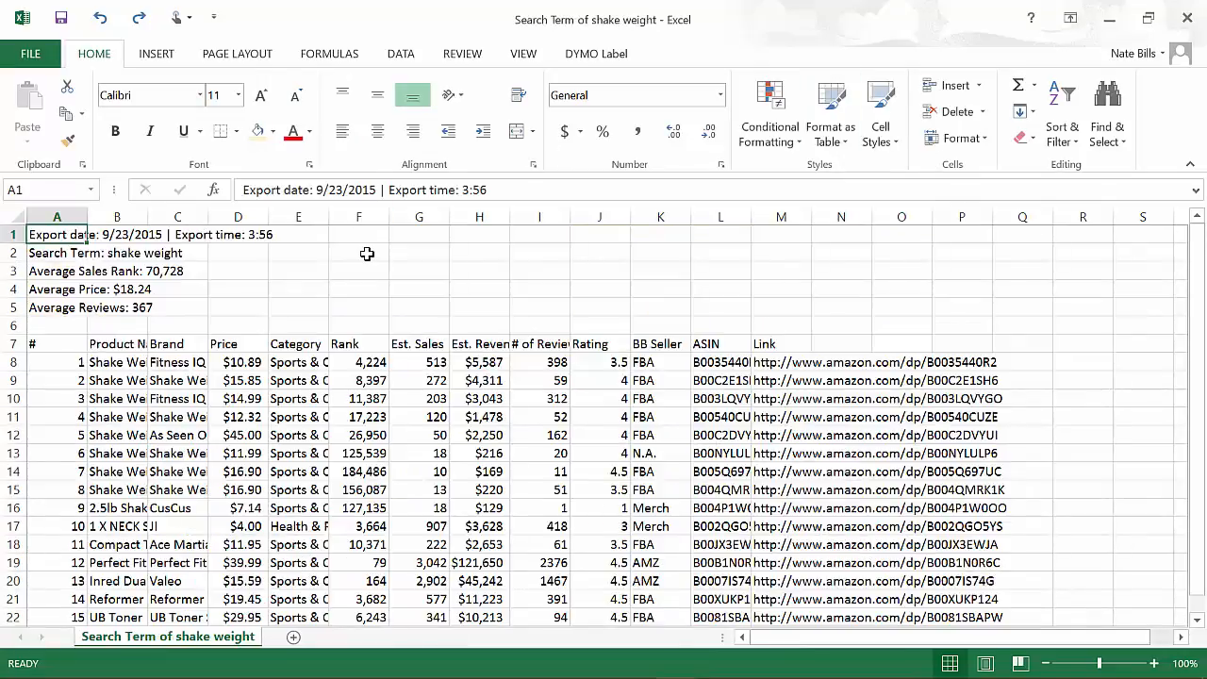
scroll(367, 250, "down", 2)
scroll(369, 256, "up", 2)
scroll(678, 274, "down", 2)
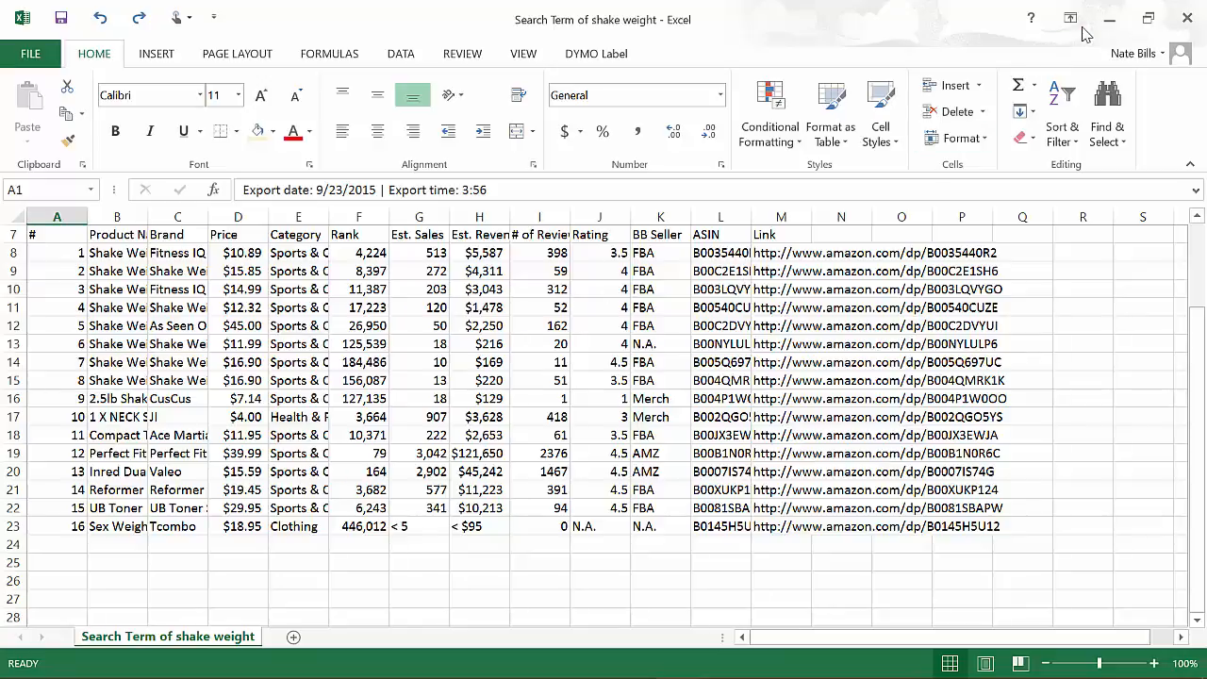
Return to the PL Score Card workbook and create a copy of the Score Sheet Template sheet before Dash.
key("alt+Tab")
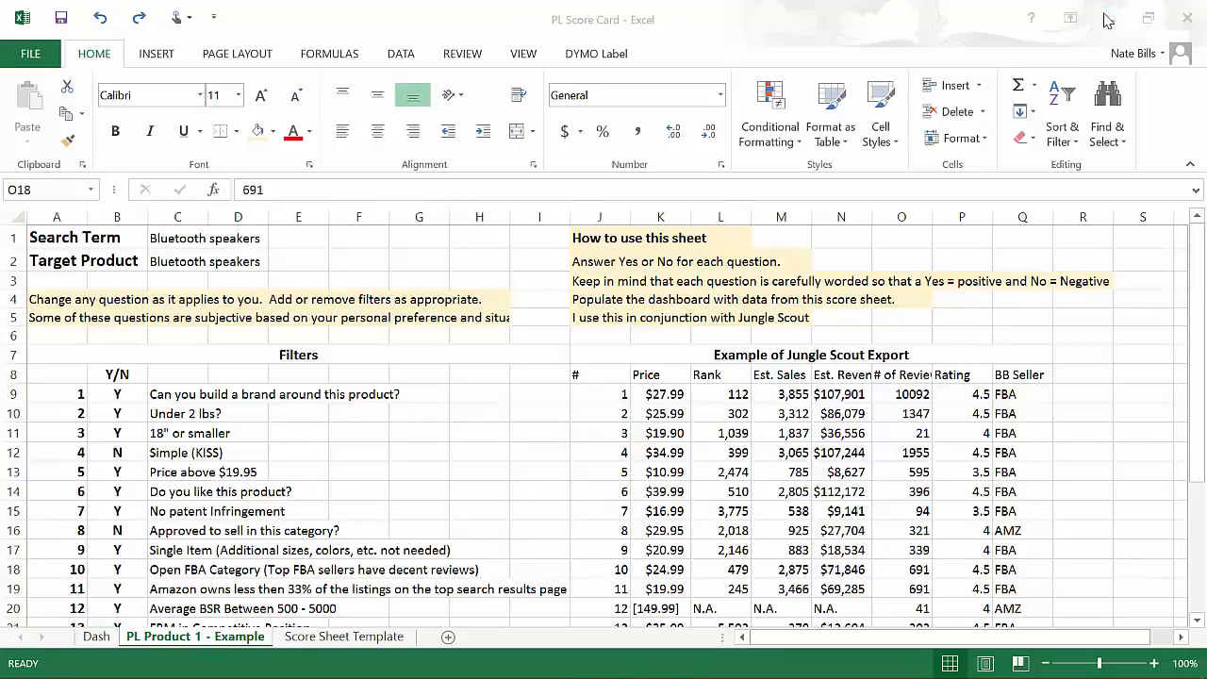
scroll(803, 263, "down", 1)
scroll(803, 263, "down", 1)
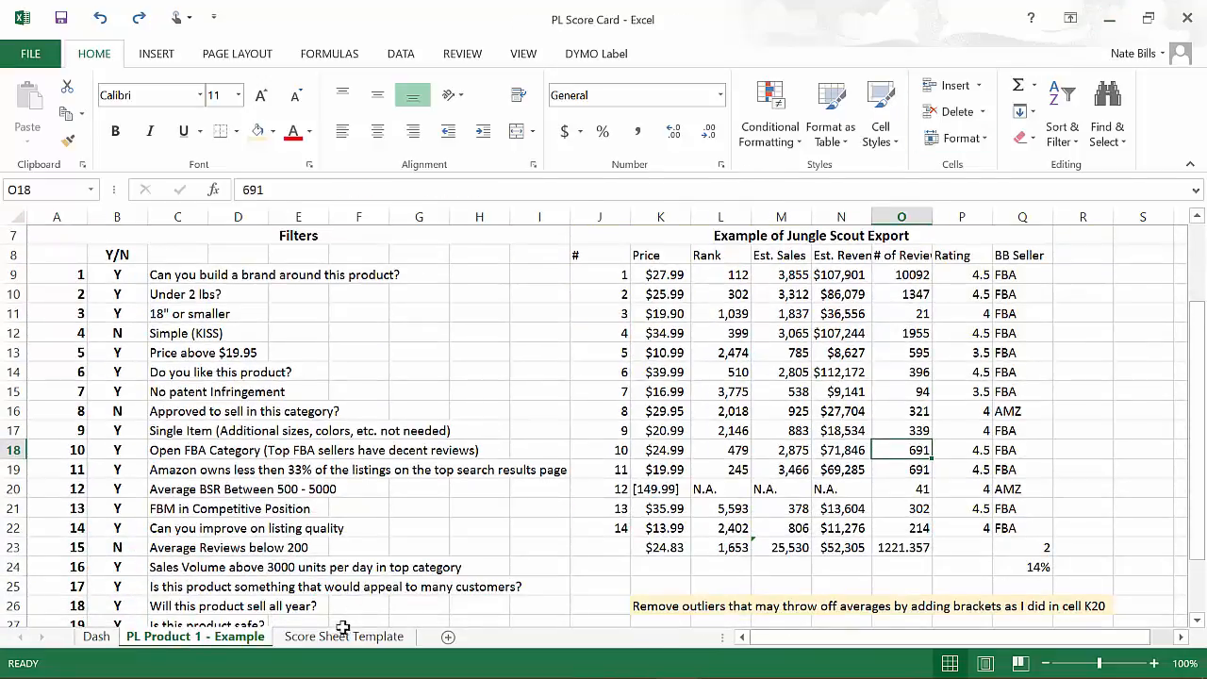
left_click(345, 637)
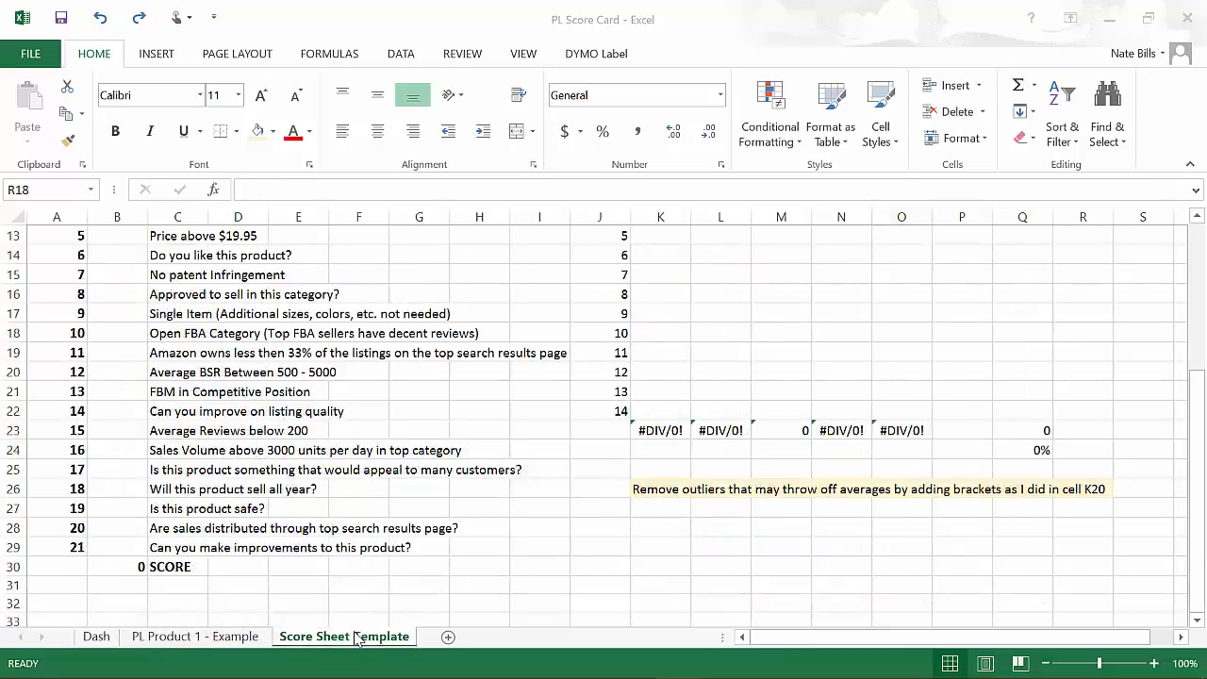
right_click(352, 644)
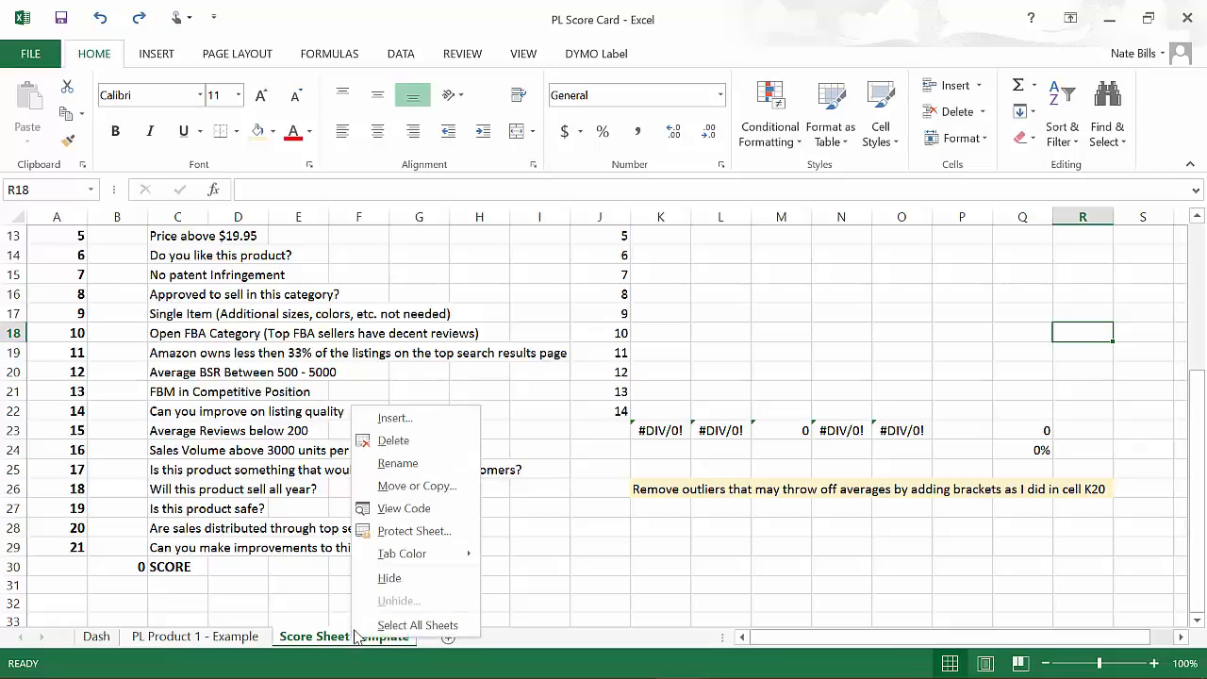
left_click(421, 486)
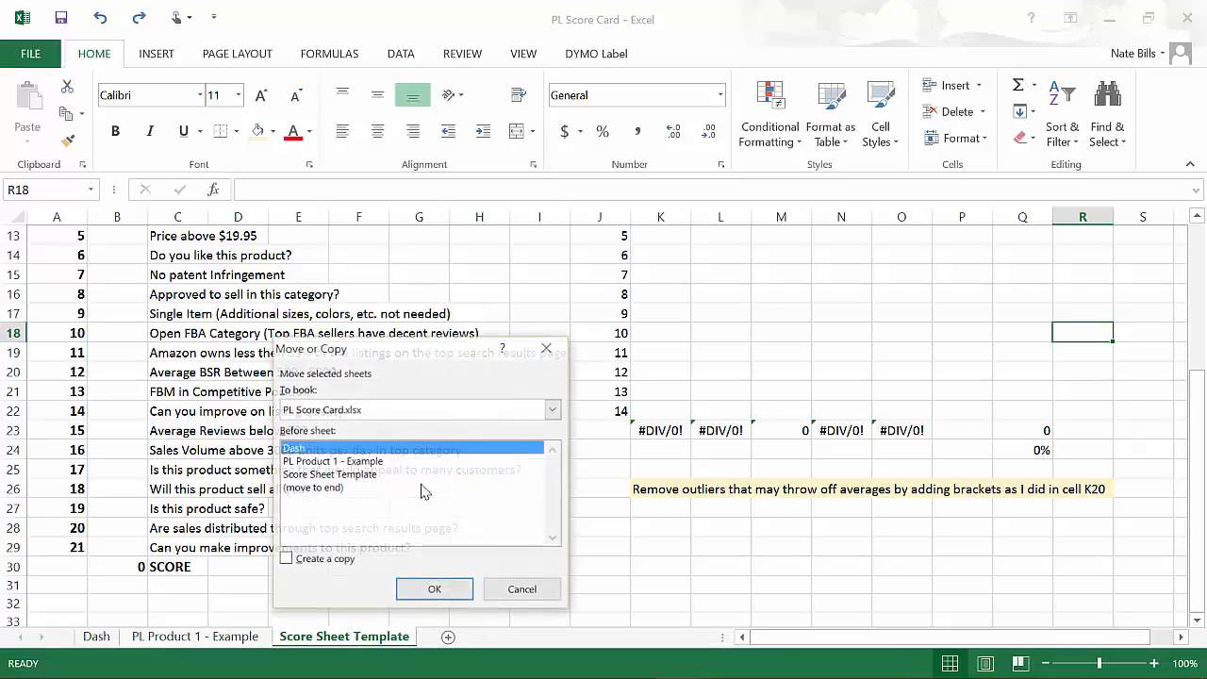
left_click(289, 561)
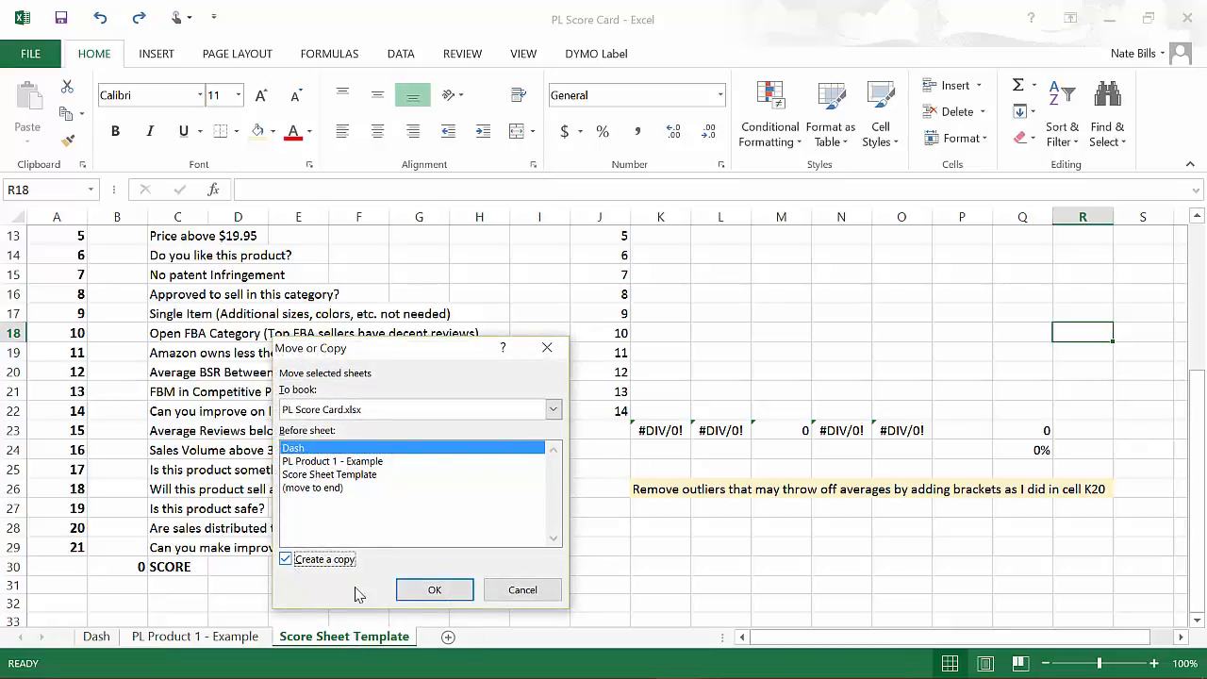
left_click(434, 590)
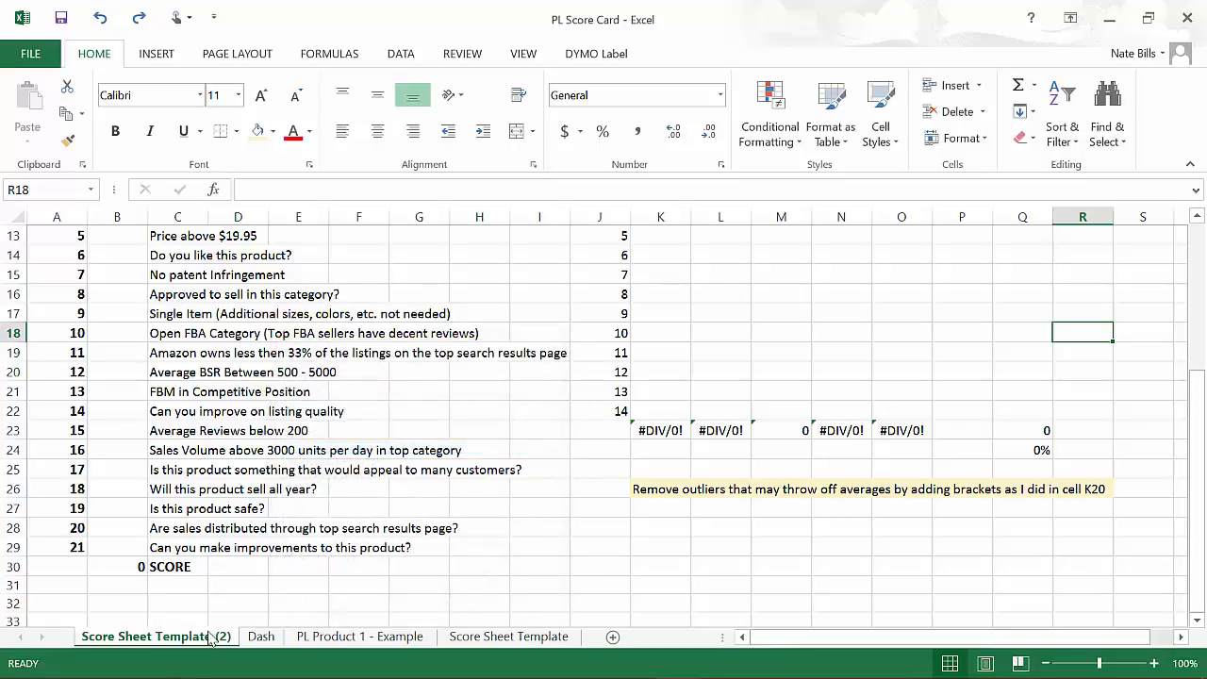
Rename the copied template sheet Shake Weight and move it between Dash and PL Product 1 - Example.
right_click(176, 644)
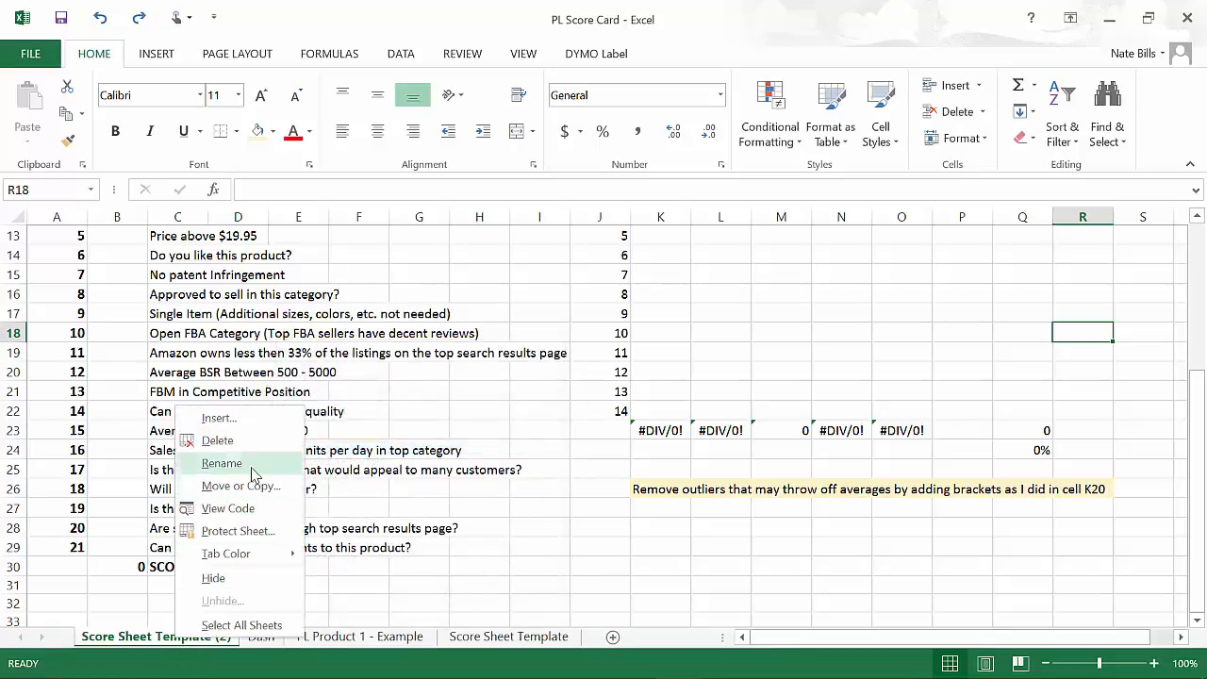
left_click(222, 463)
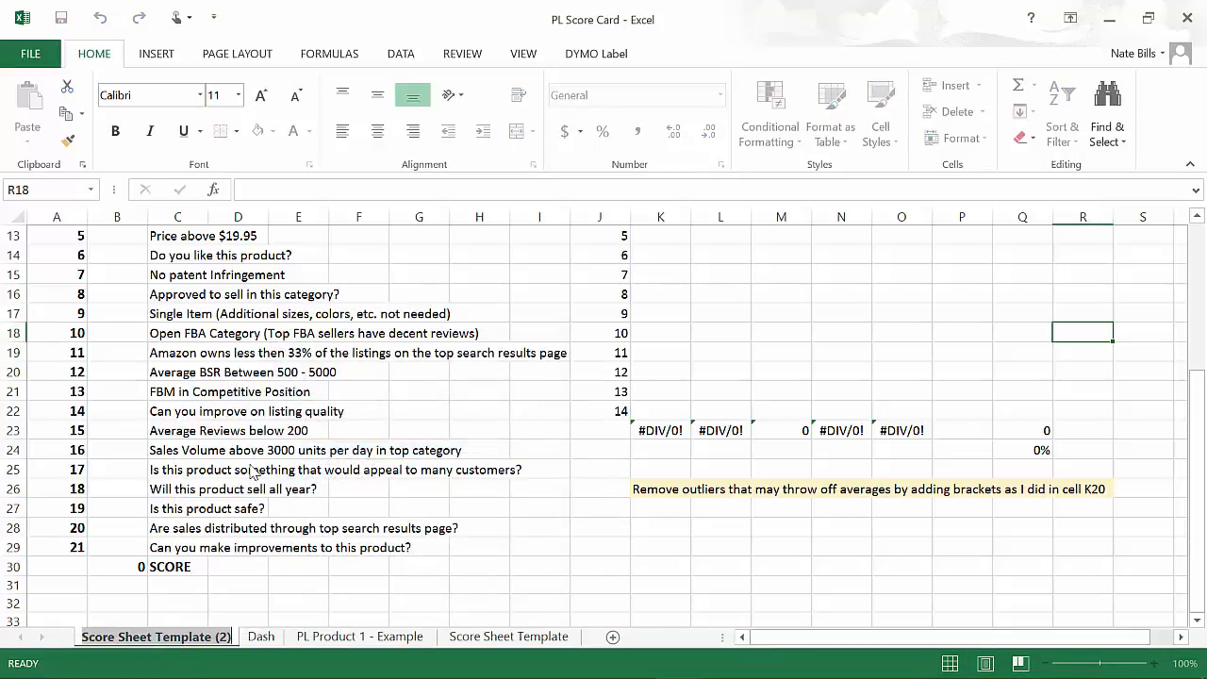
type("Shake Weight")
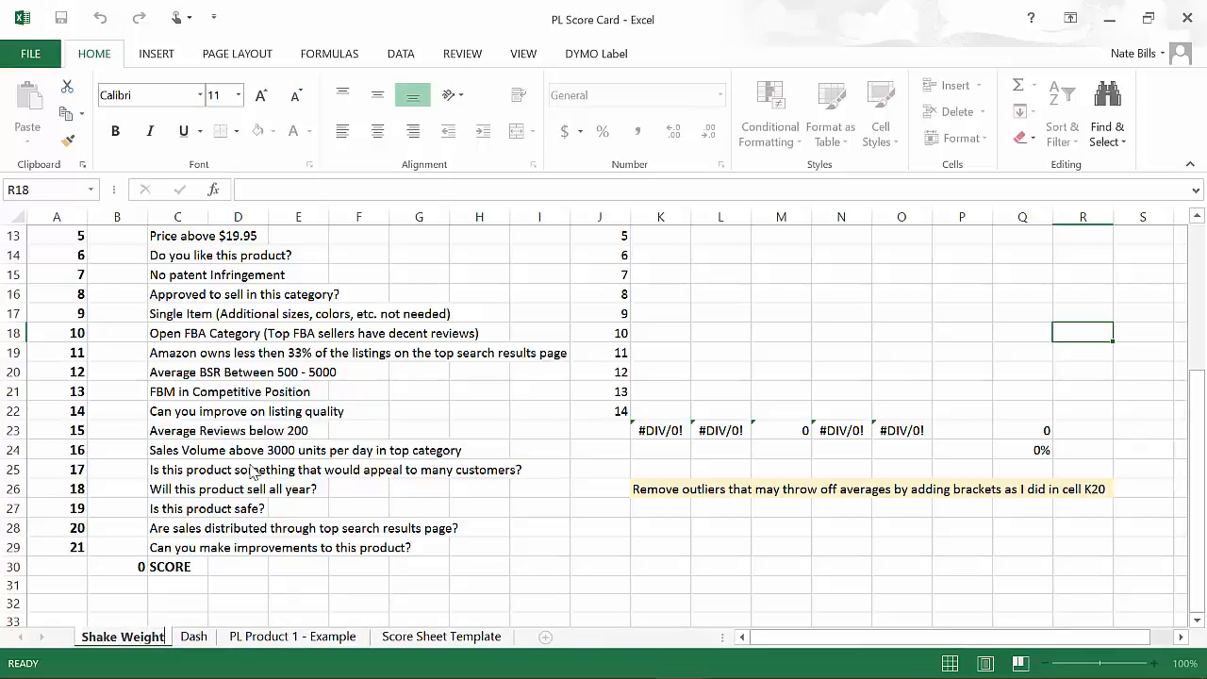
key("Return")
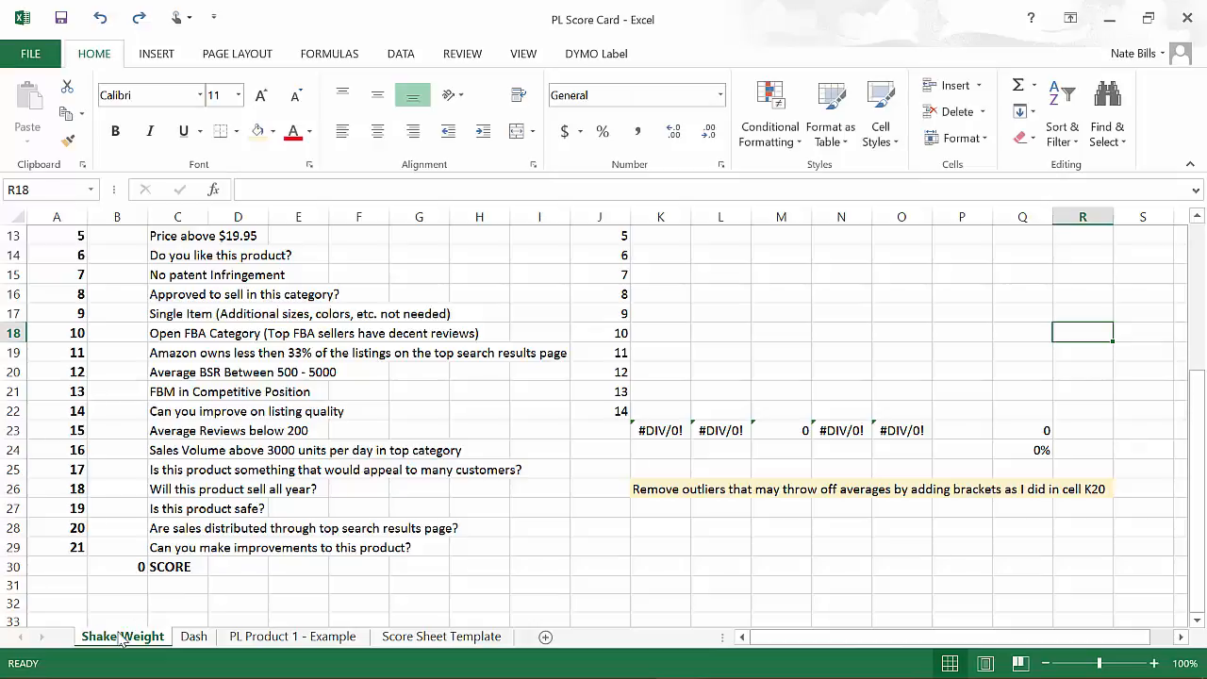
left_click_drag(121, 639, 219, 641)
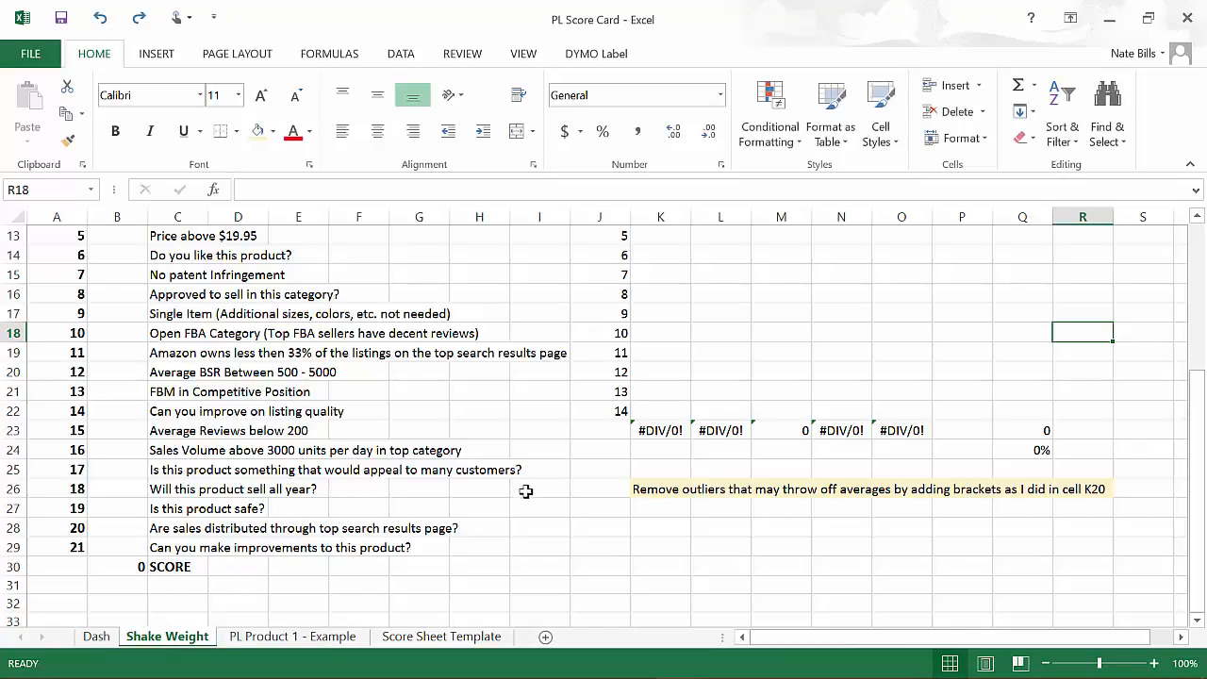
scroll(479, 459, "up", 4)
scroll(480, 456, "down", 2)
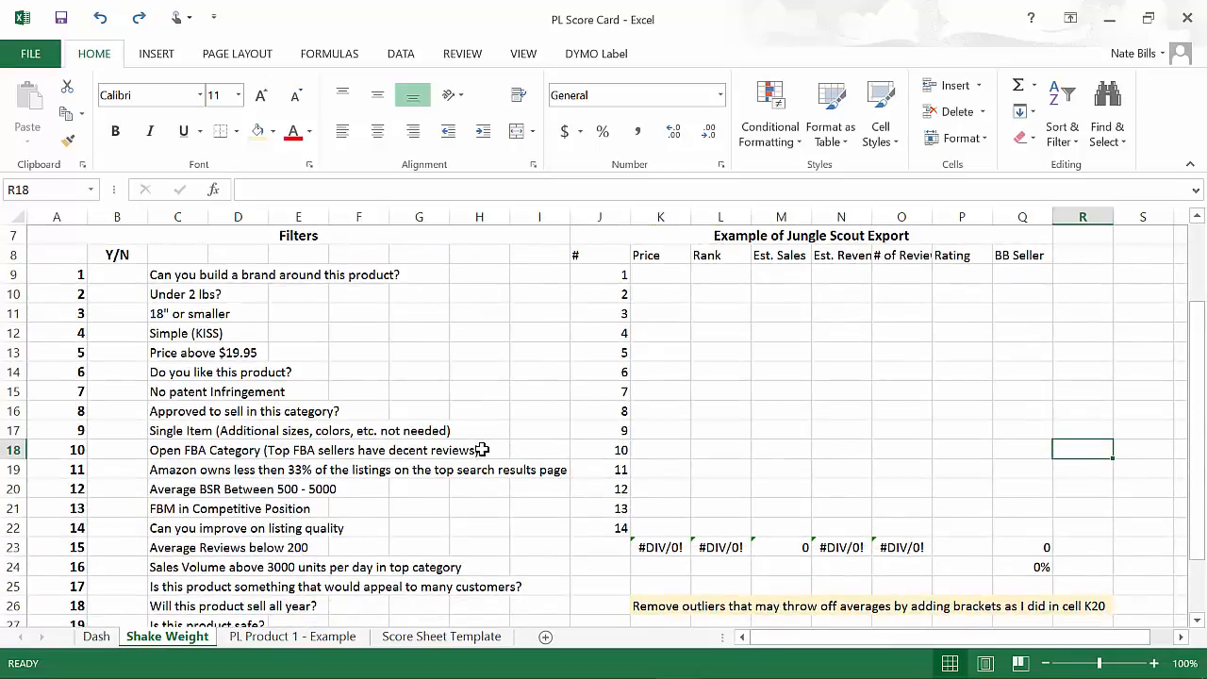
In the Search Term of shake weight workbook, delete the Product Name and Brand cells B7:C23, shifting cells left.
key("alt+Tab")
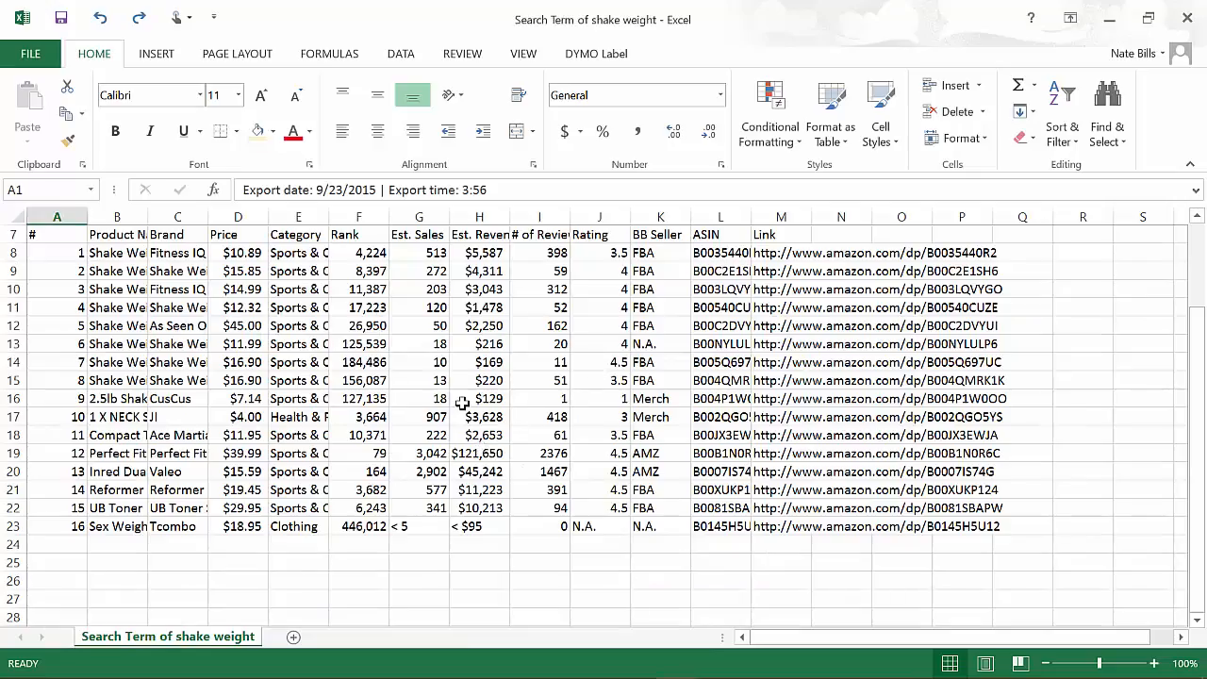
scroll(462, 403, "up", 2)
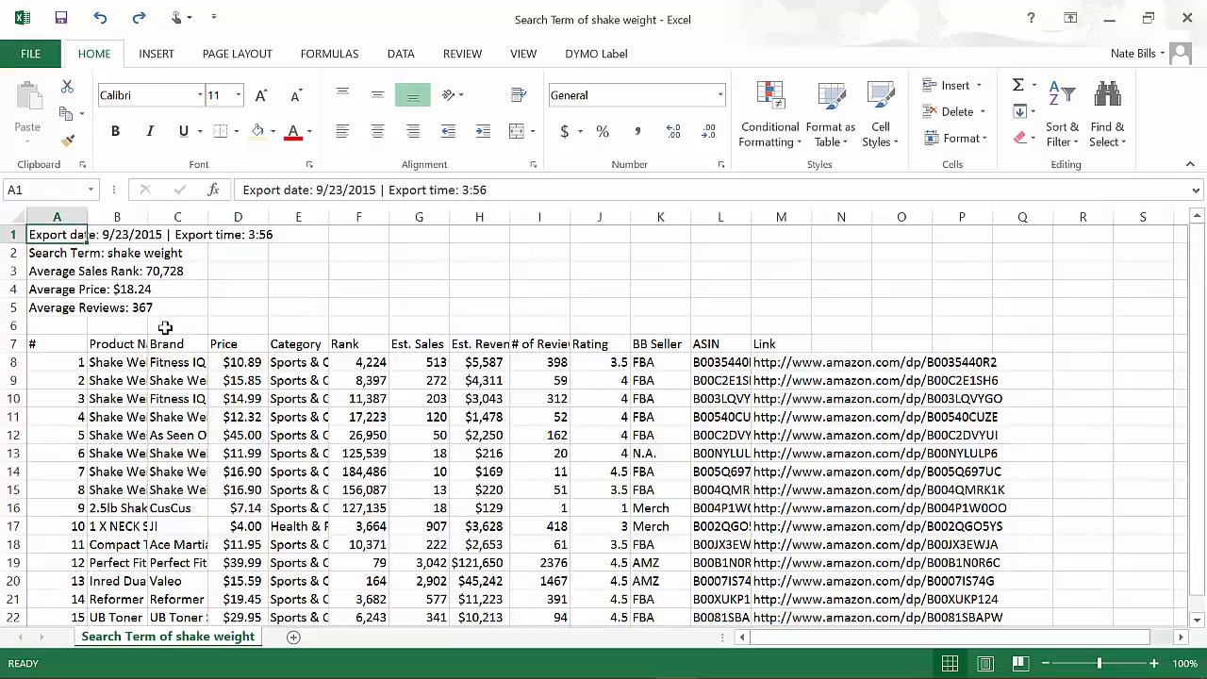
left_click_drag(112, 344, 180, 590)
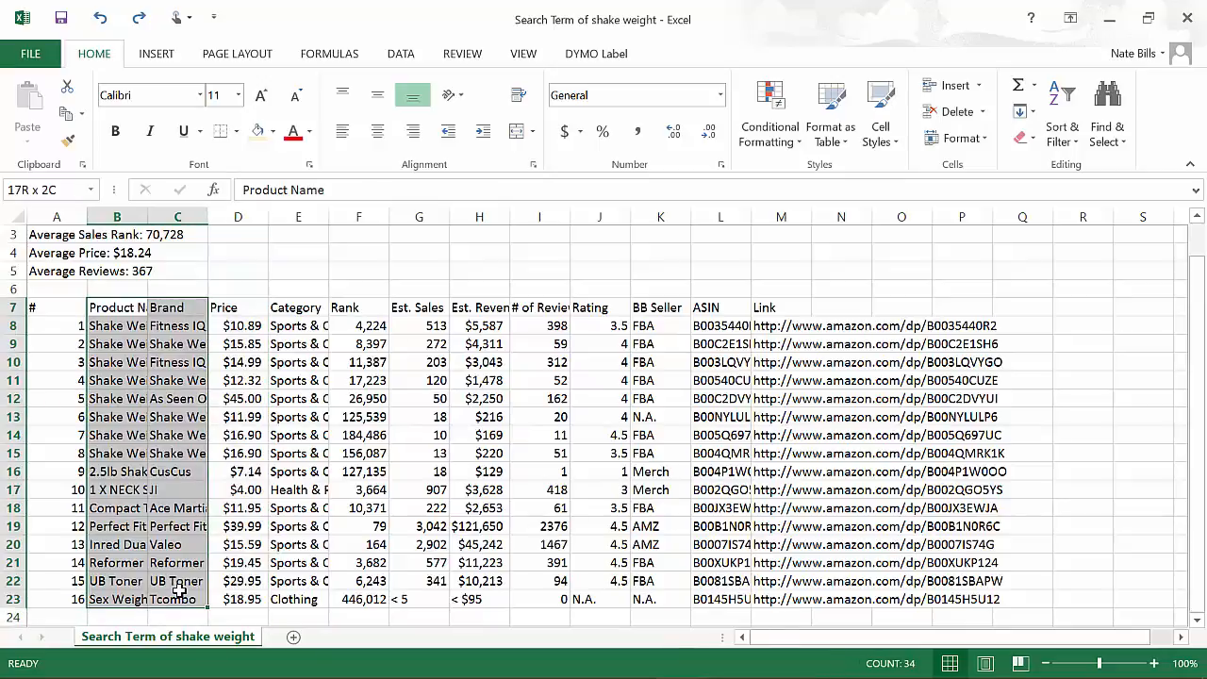
right_click(134, 521)
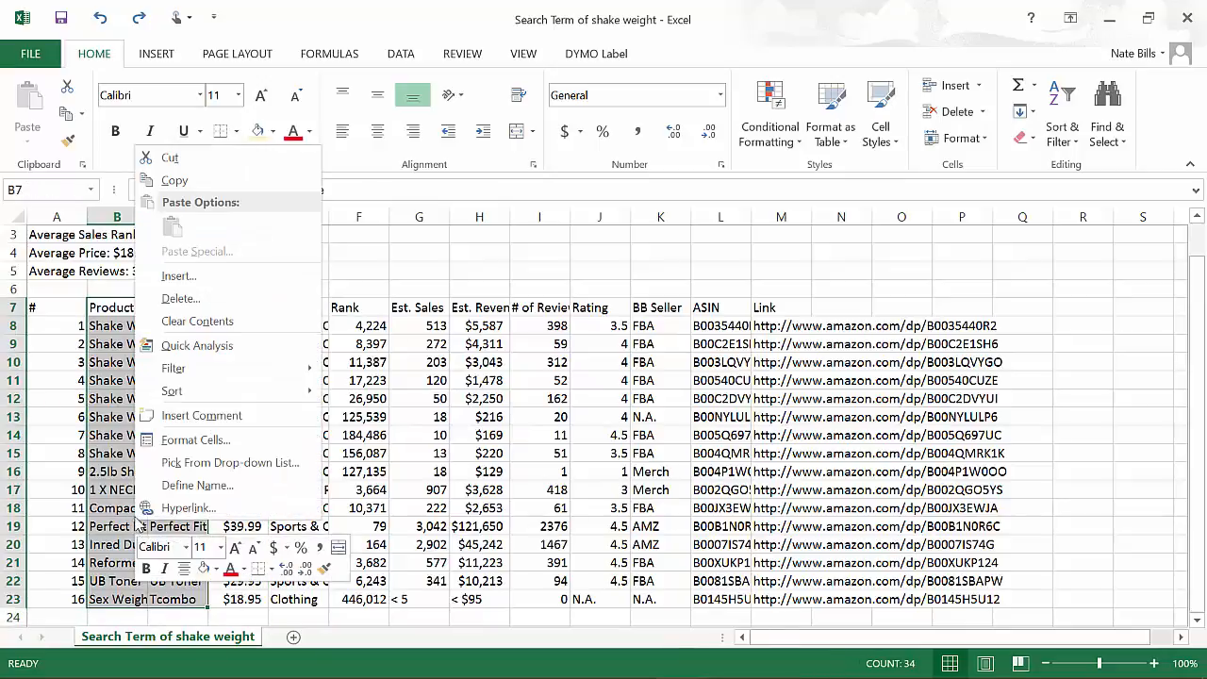
left_click(195, 300)
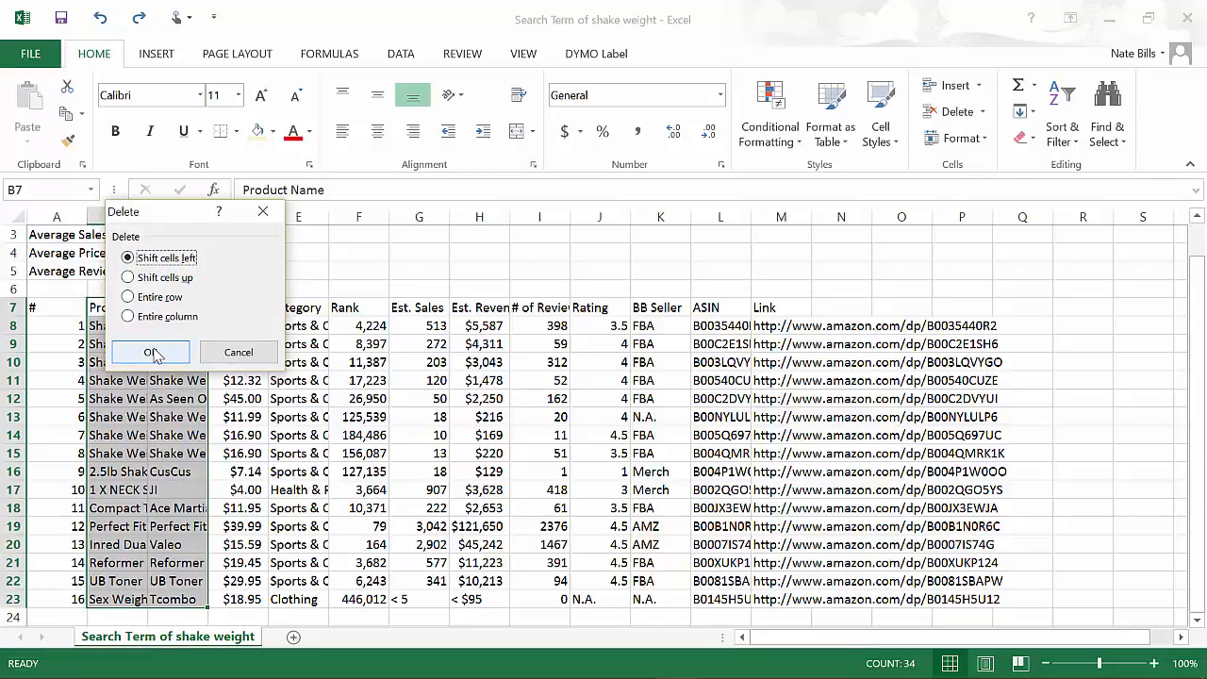
left_click(154, 353)
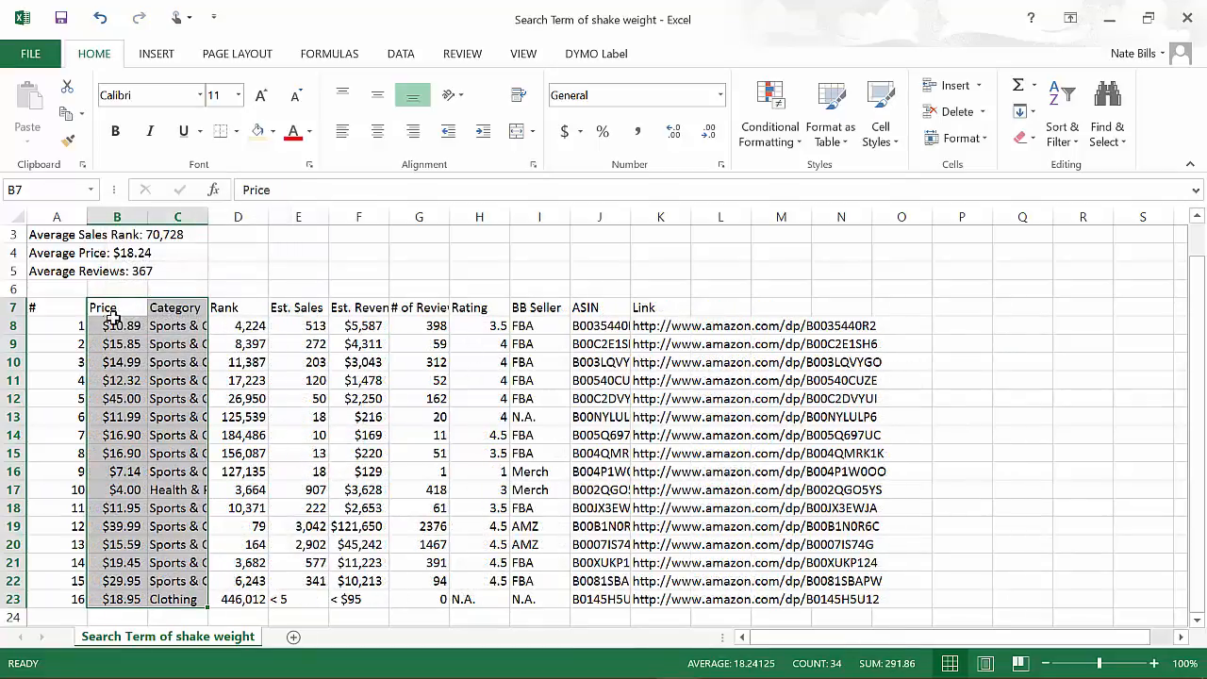
Undo the deletion of the Product Name and Brand cells and switch back to the PL Score Card workbook.
left_click(167, 302)
double_click(167, 302)
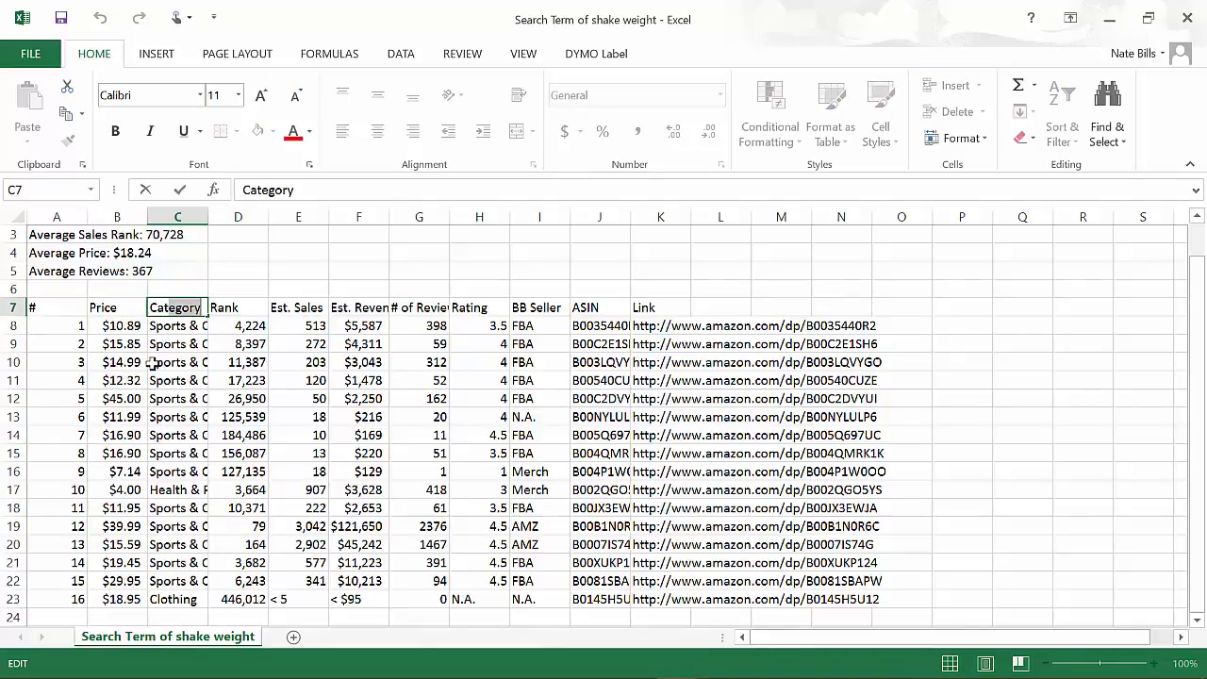
left_click(315, 270)
key("ctrl+z")
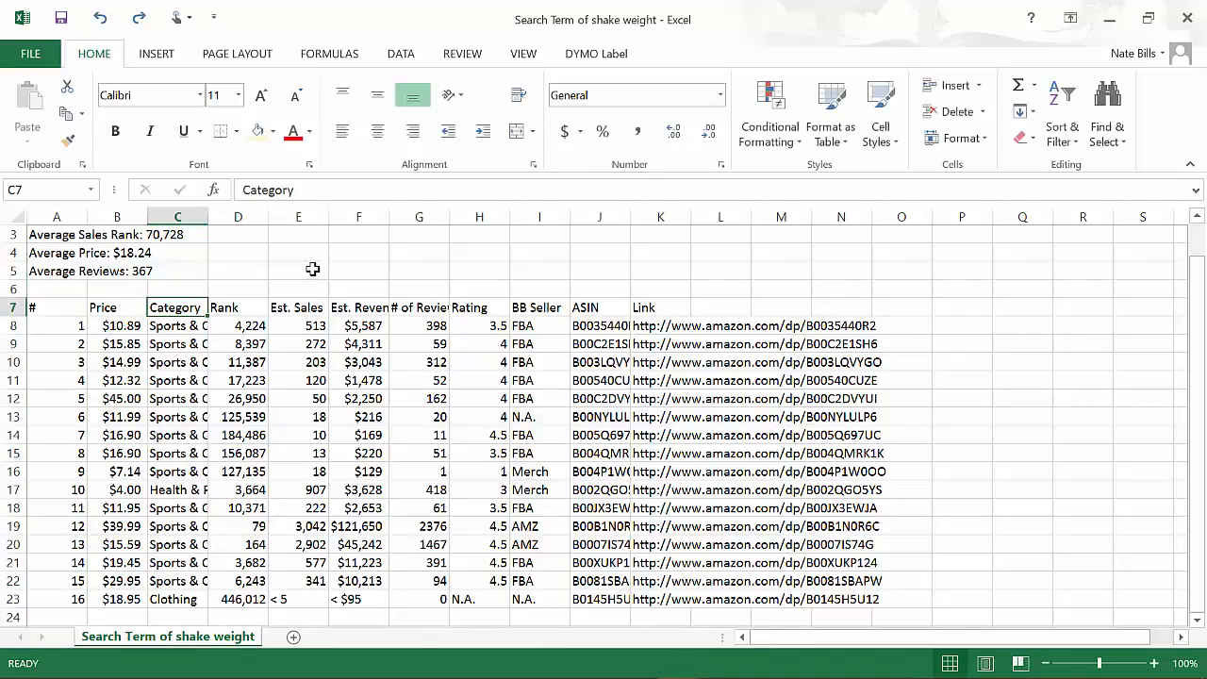
key("ctrl+z")
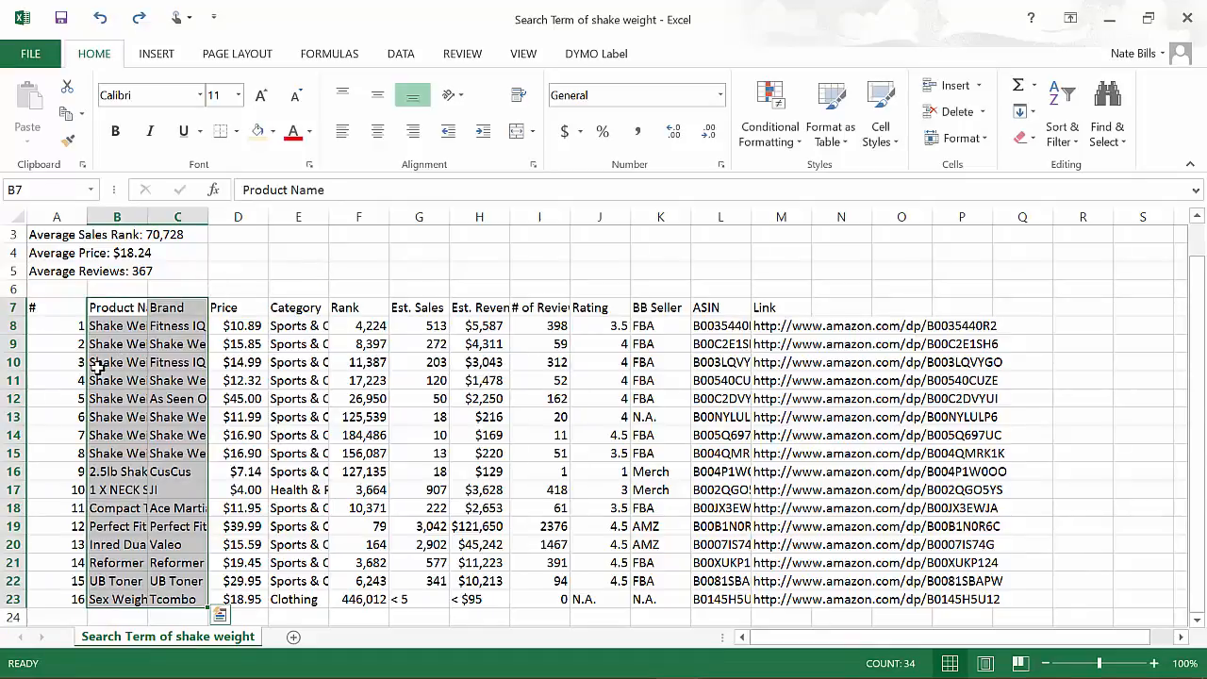
key("alt+Tab")
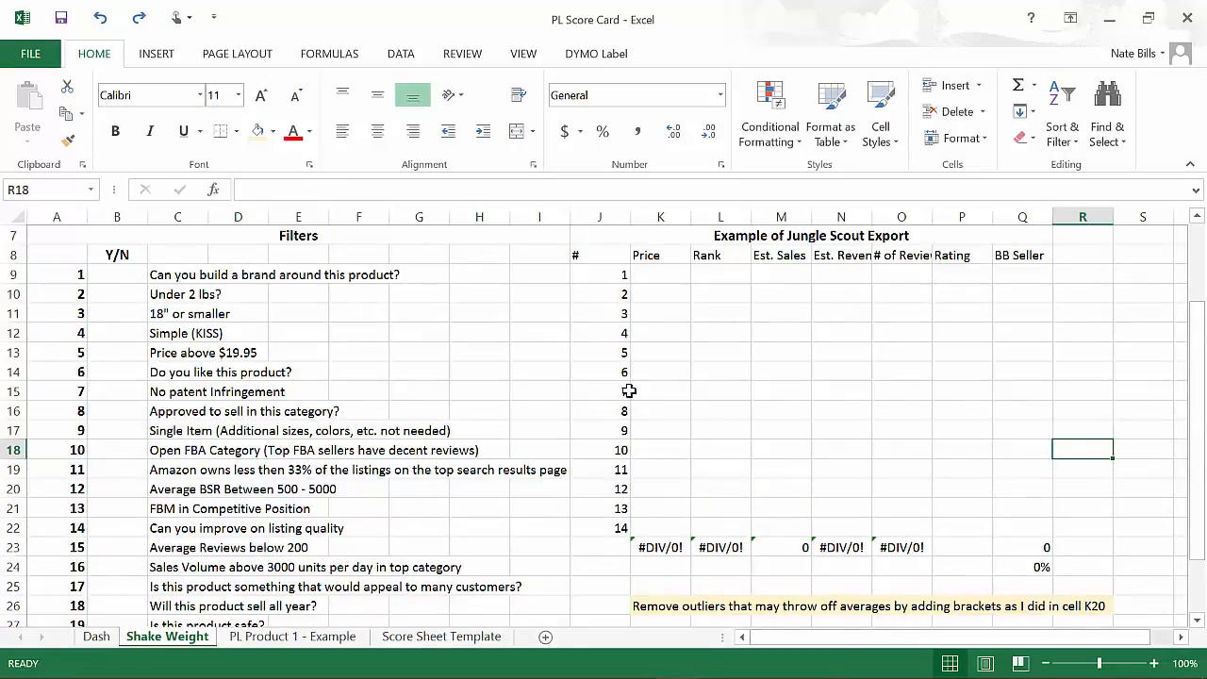
Switch to the Search Term of shake weight workbook and remove the last two products, numbers 16 and 15, in rows 23 and 22.
key("alt")
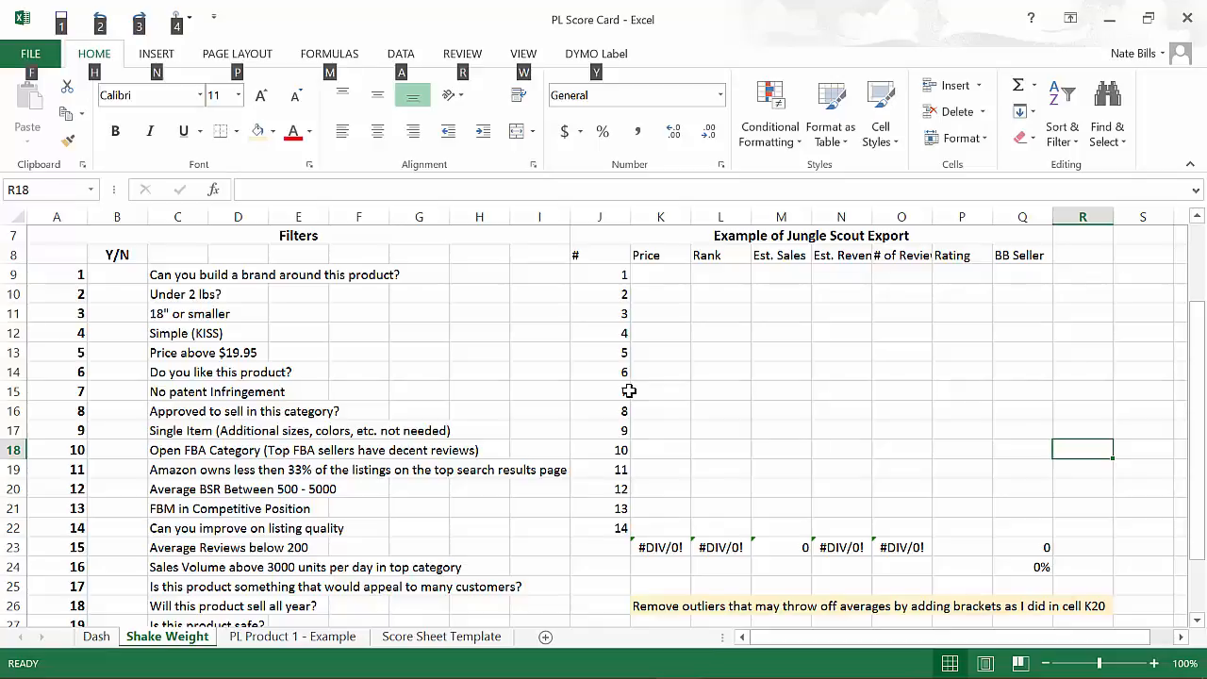
key("alt+Tab")
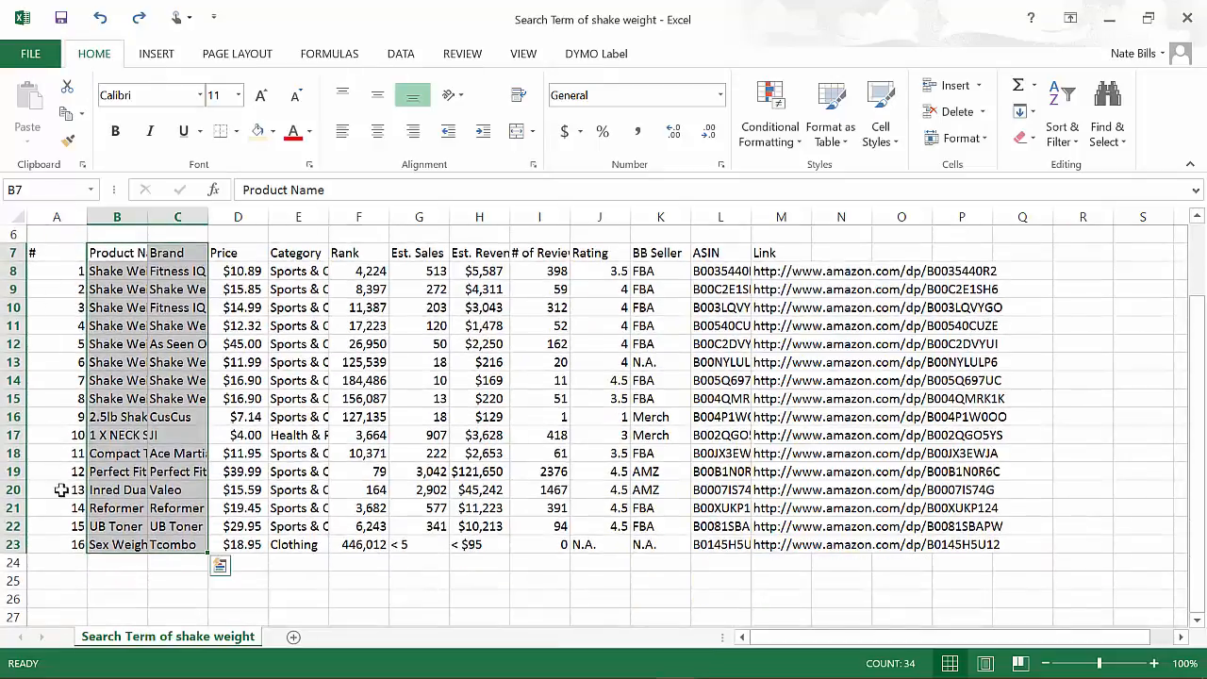
left_click(15, 544)
right_click(16, 545)
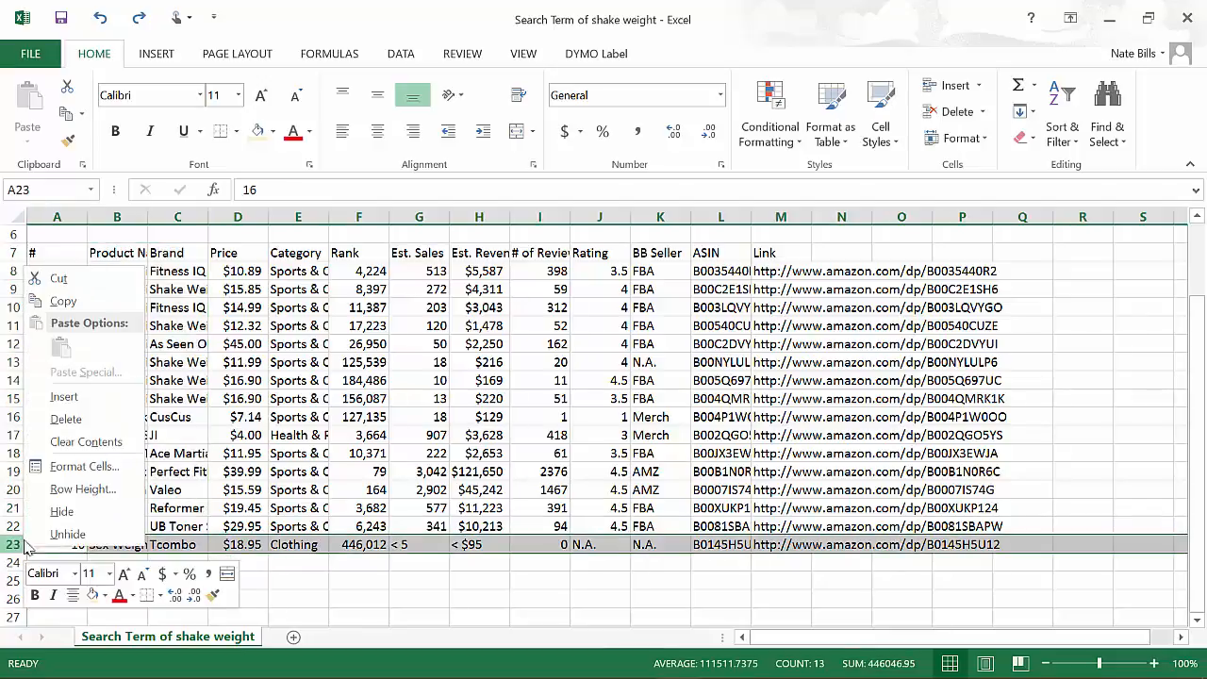
left_click(83, 419)
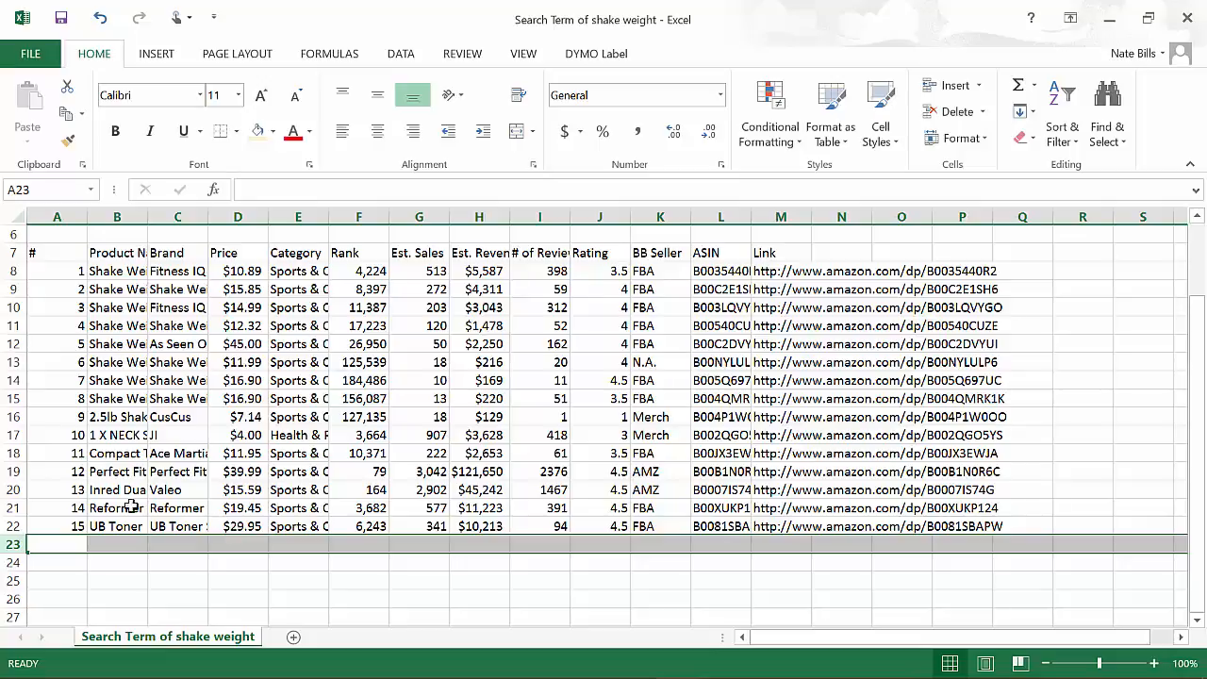
left_click(8, 526)
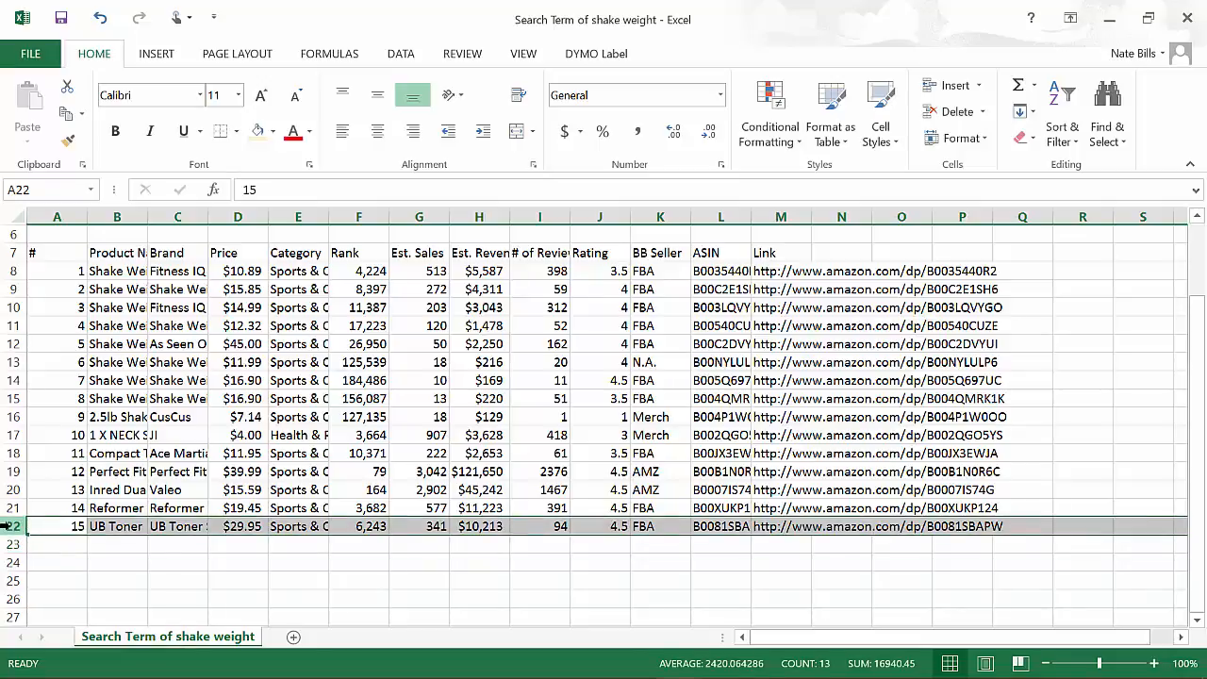
right_click(10, 527)
key("Escape")
key("Delete")
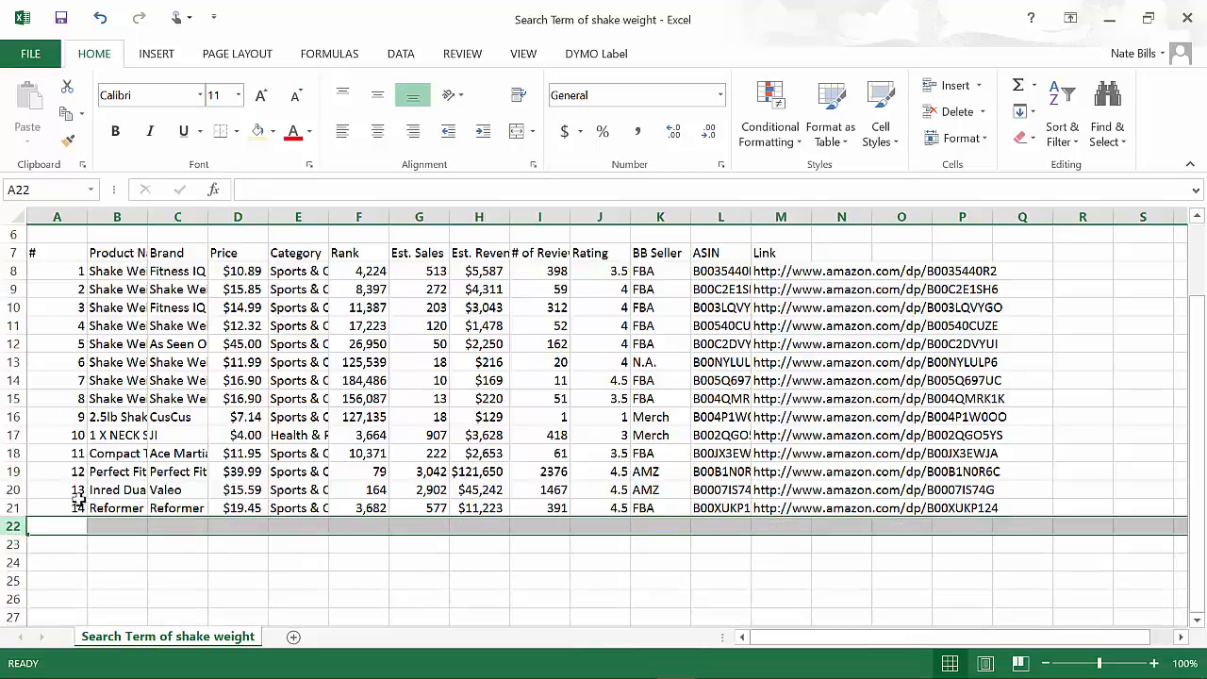
Delete the Product Name and Brand cells B7:C21, shifting the remaining cells left.
left_click_drag(48, 280, 75, 509)
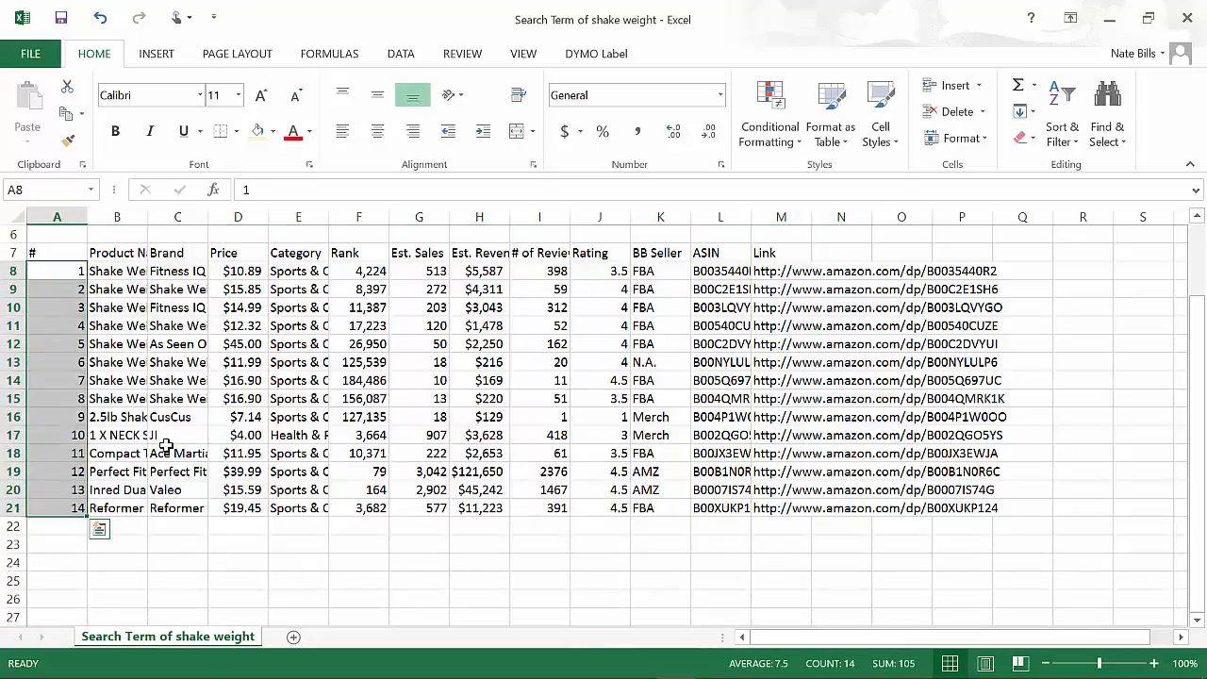
left_click(457, 373)
scroll(155, 282, "up", 2)
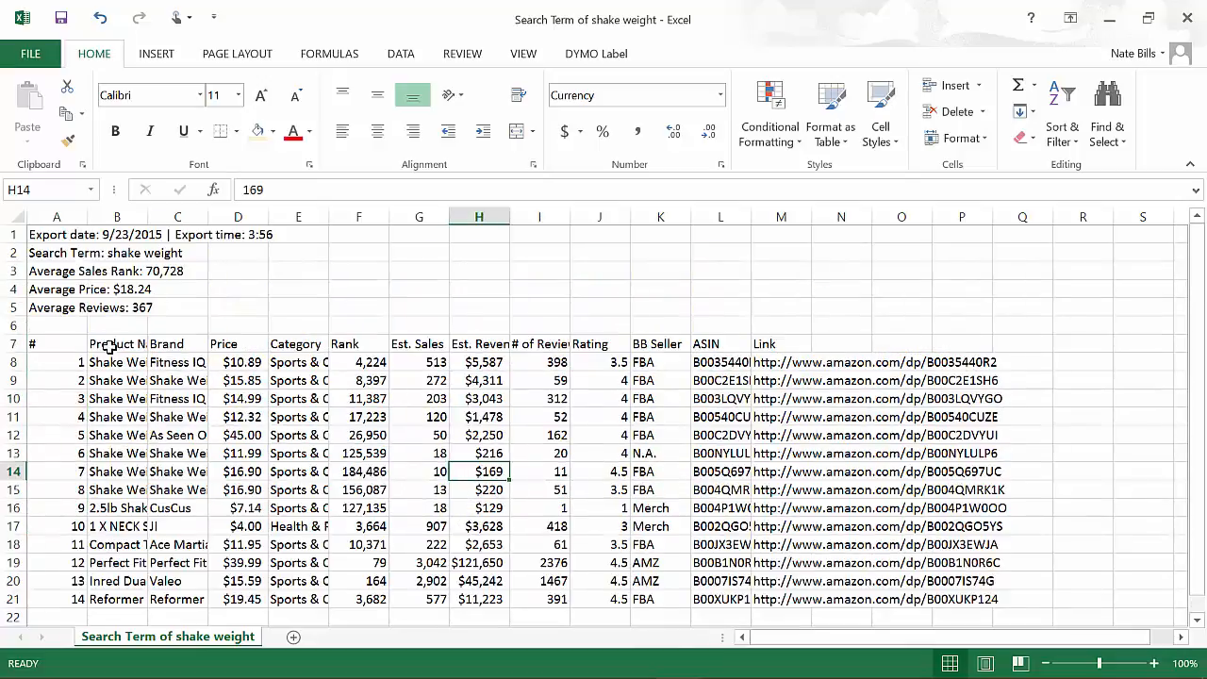
left_click_drag(110, 347, 195, 600)
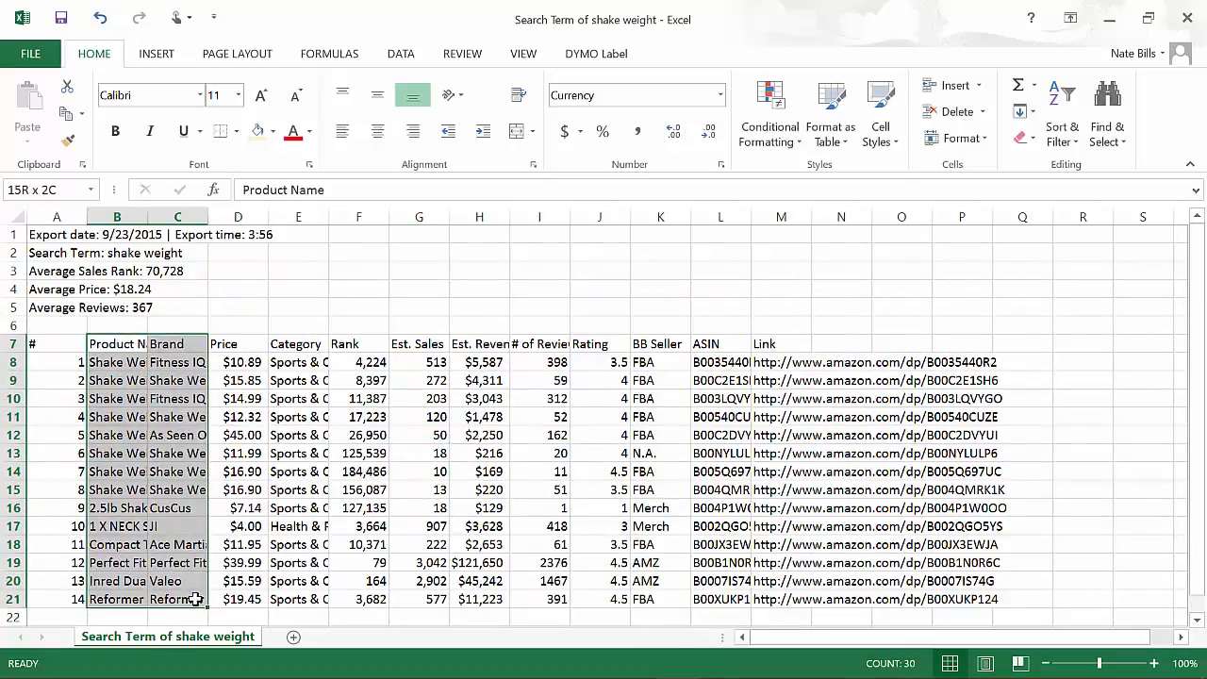
right_click(151, 407)
left_click(184, 175)
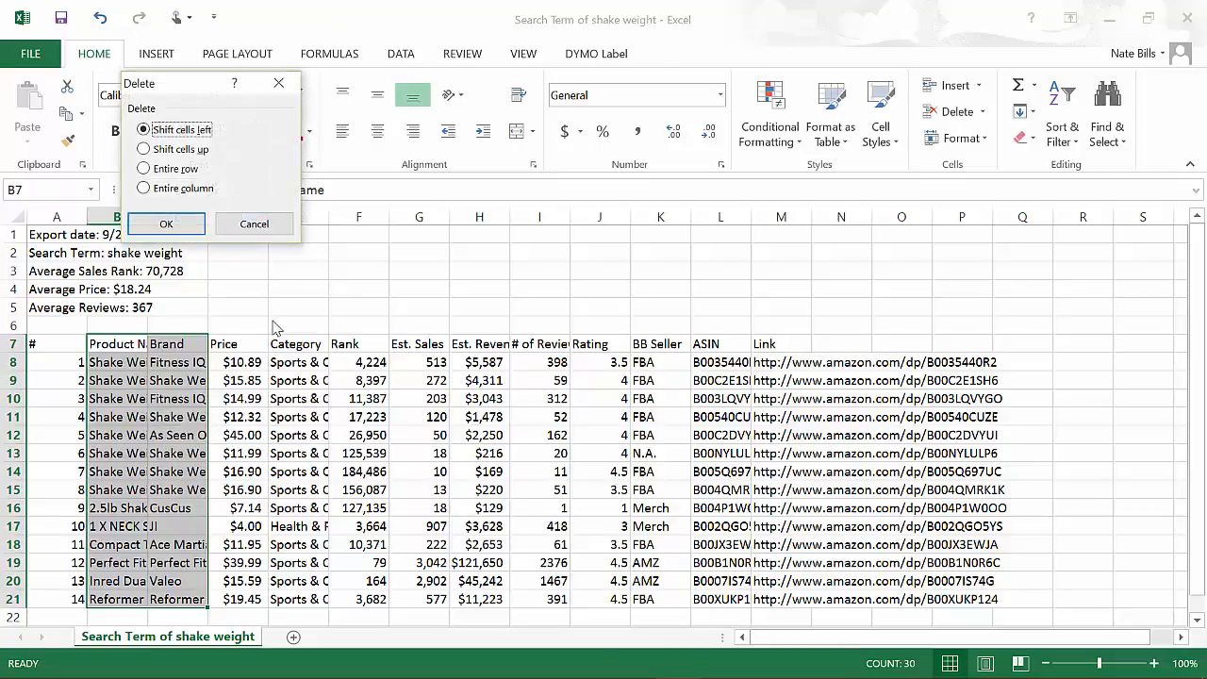
left_click(186, 226)
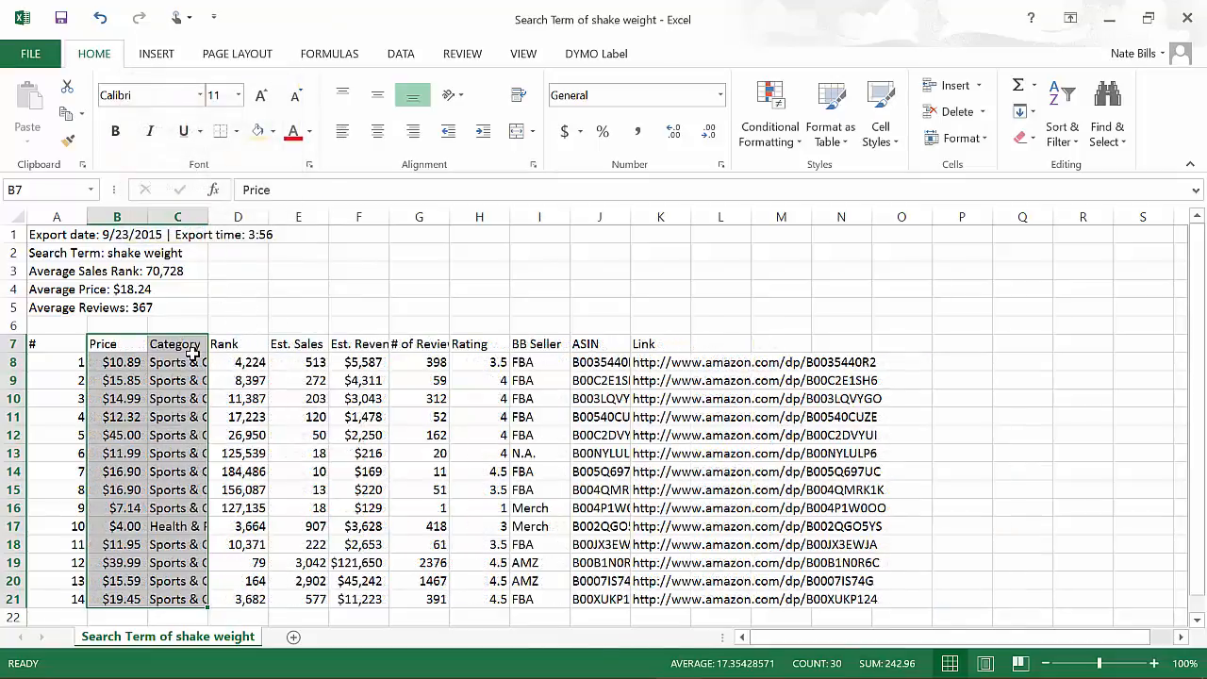
Delete the Category cells C7:C21, shifting the remaining cells left.
left_click_drag(191, 351, 166, 593)
right_click(162, 517)
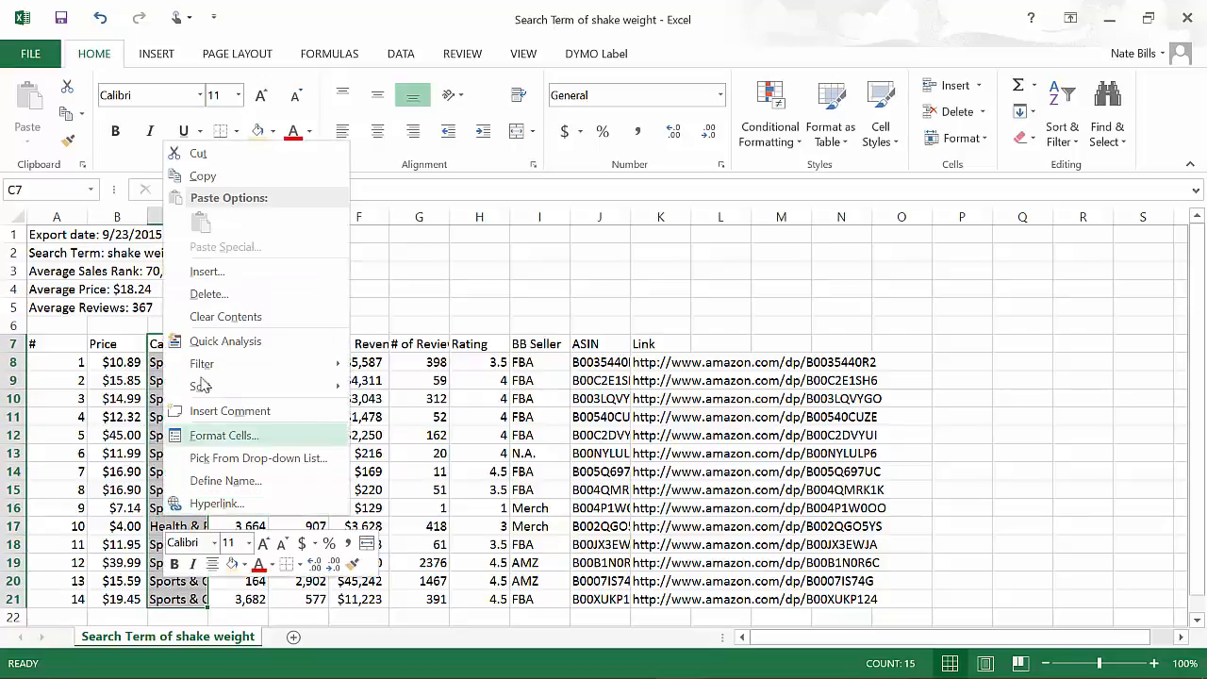
left_click(203, 293)
left_click(154, 352)
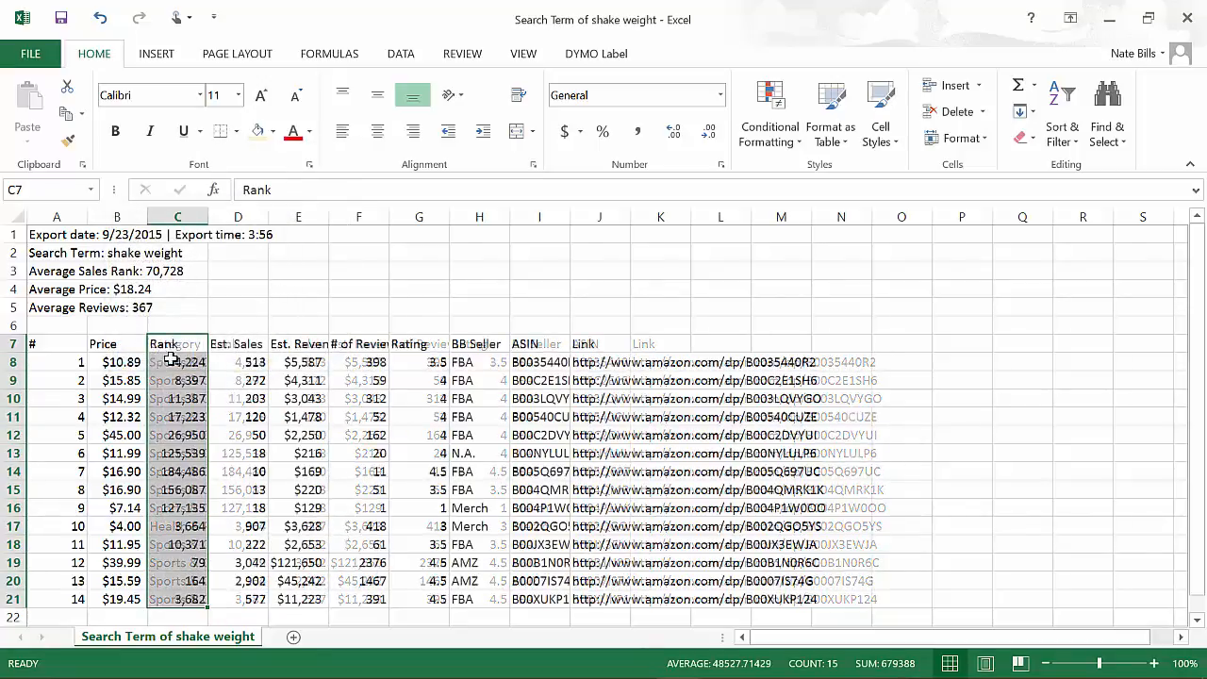
Delete the ASIN and Link cells I7:J21, shifting cells left.
left_click_drag(538, 343, 603, 599)
right_click(571, 501)
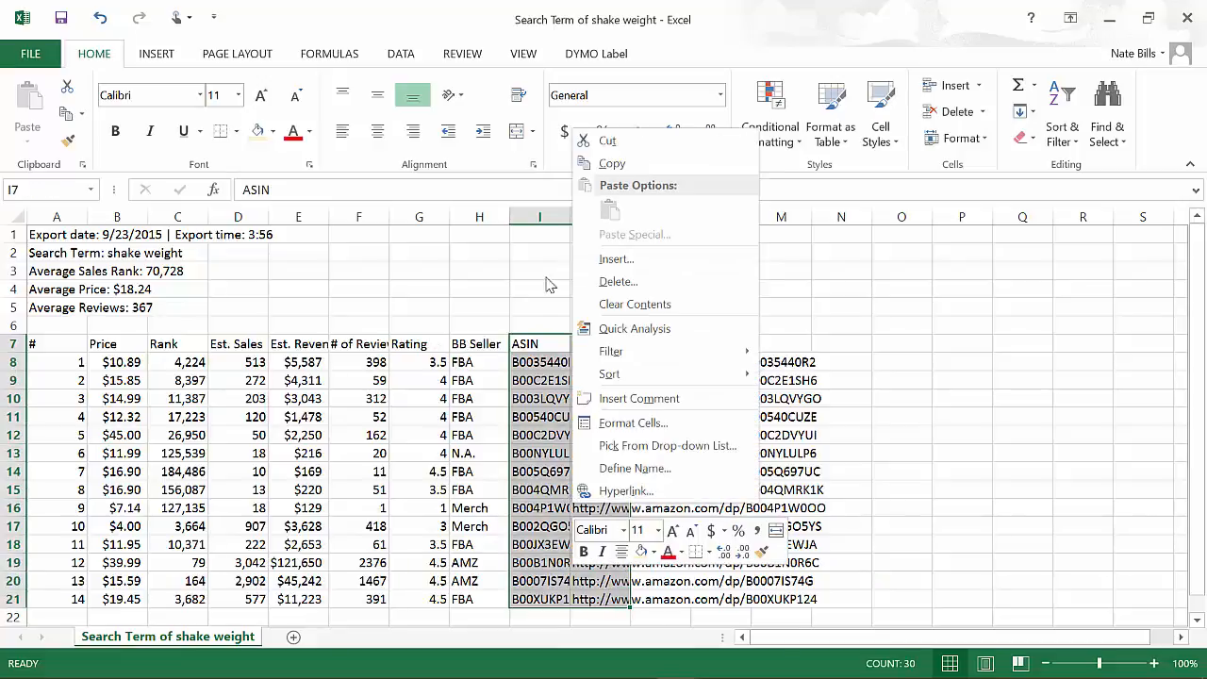
left_click(622, 283)
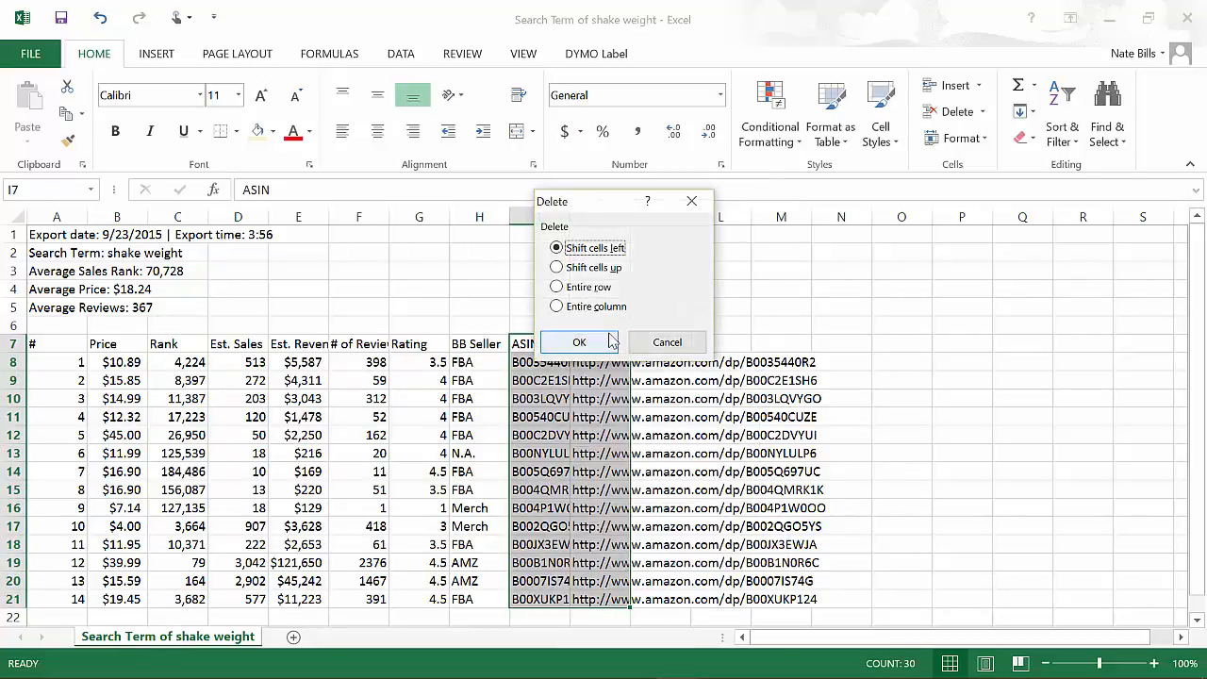
left_click(582, 343)
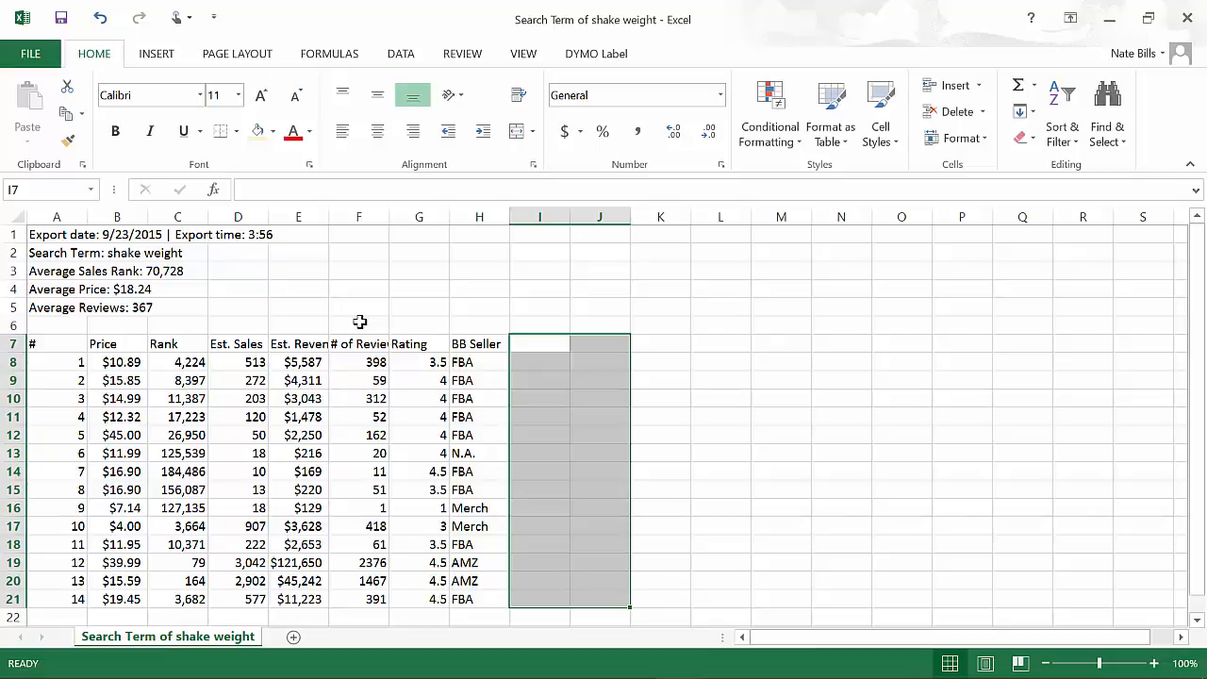
Compare the export's columns with the Shake Weight sheet, and copy the product data B8:H21 from the Search Term of shake weight workbook.
key("alt+Tab")
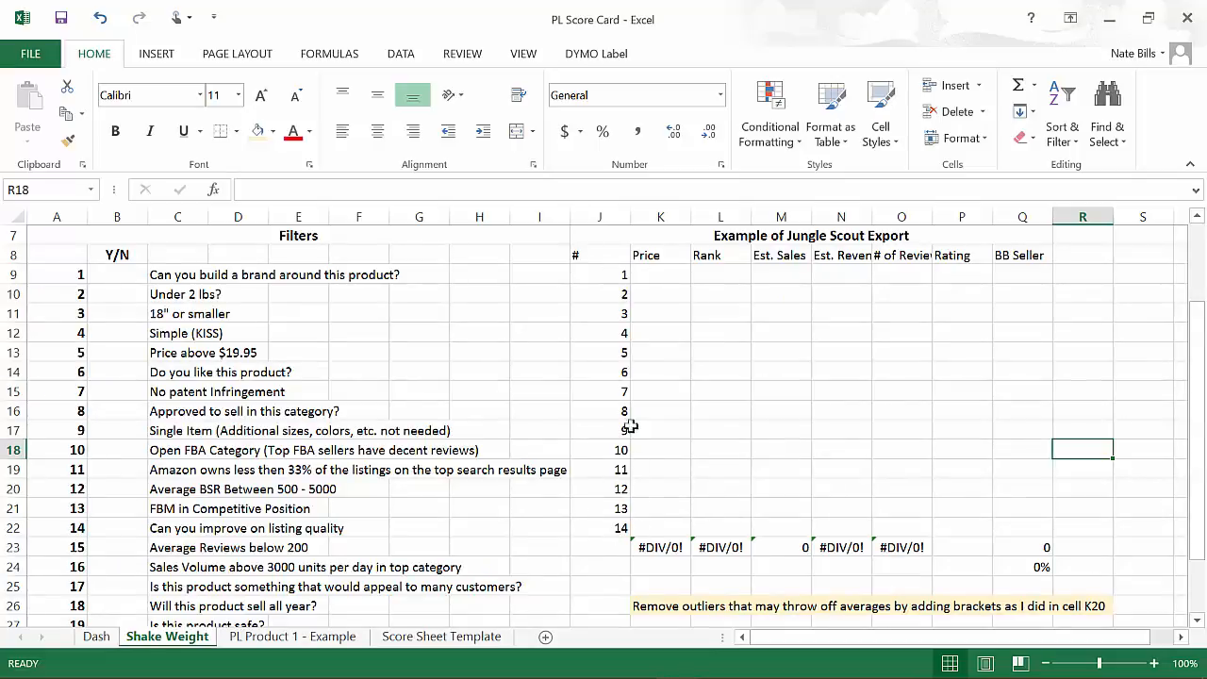
key("alt+Tab")
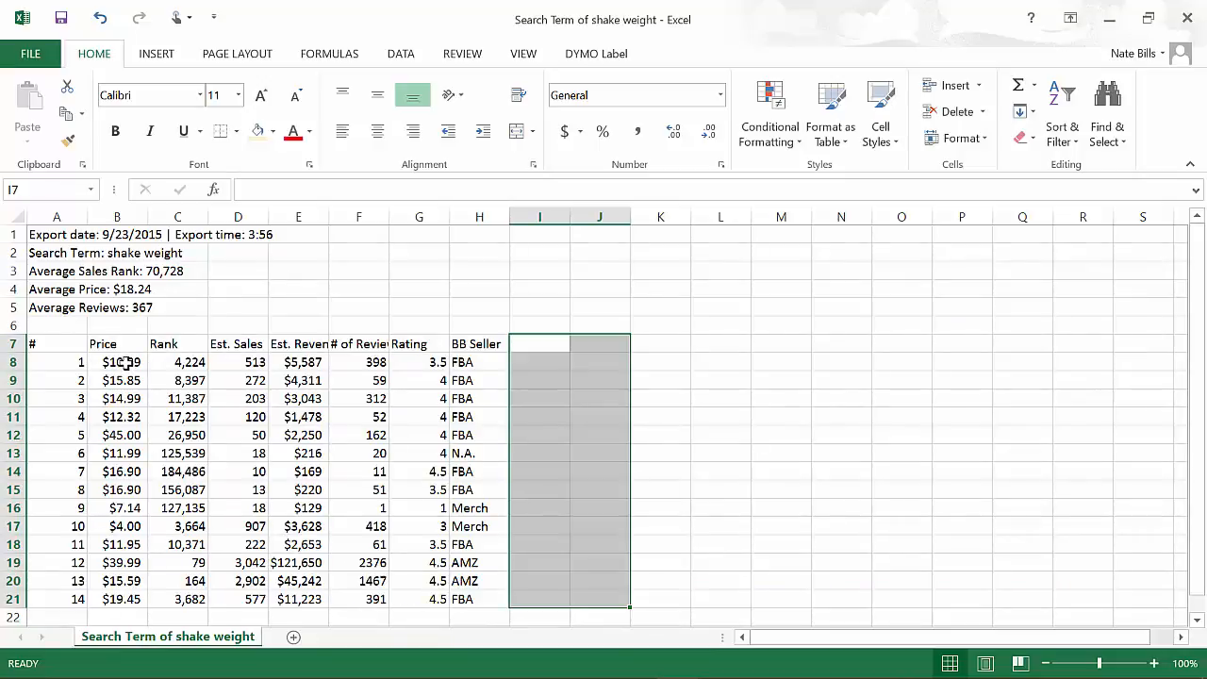
key("alt+Tab")
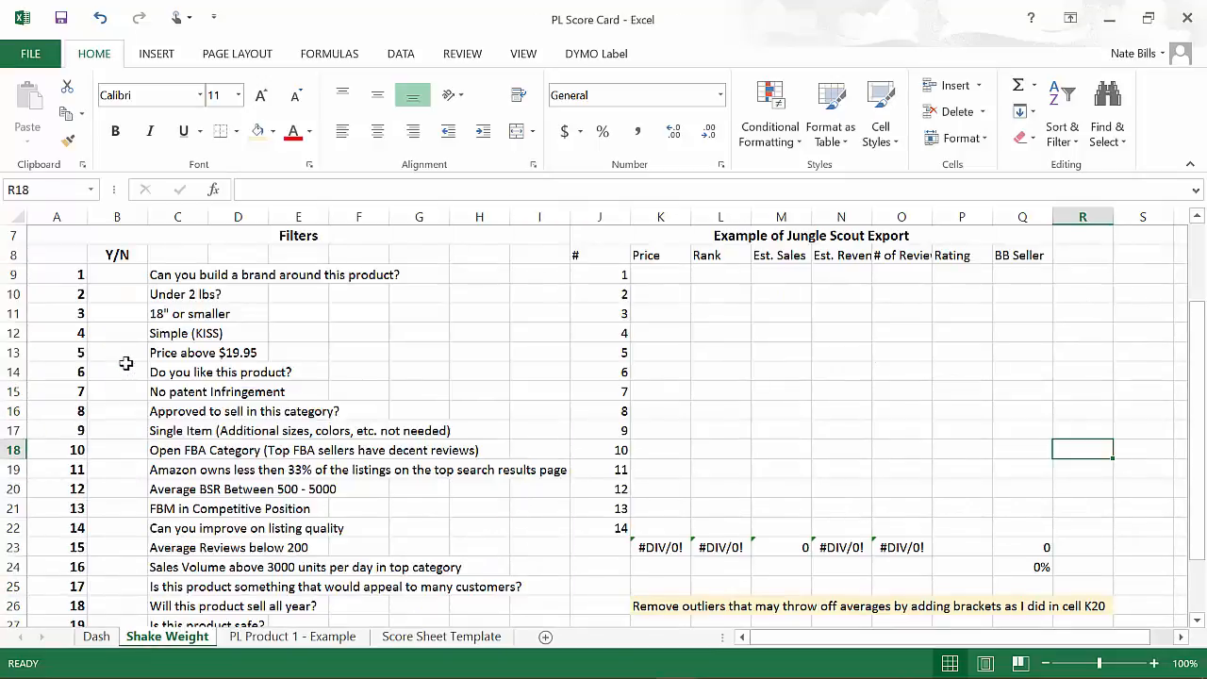
key("alt+Tab")
left_click_drag(125, 362, 468, 598)
key("ctrl+c")
right_click(304, 525)
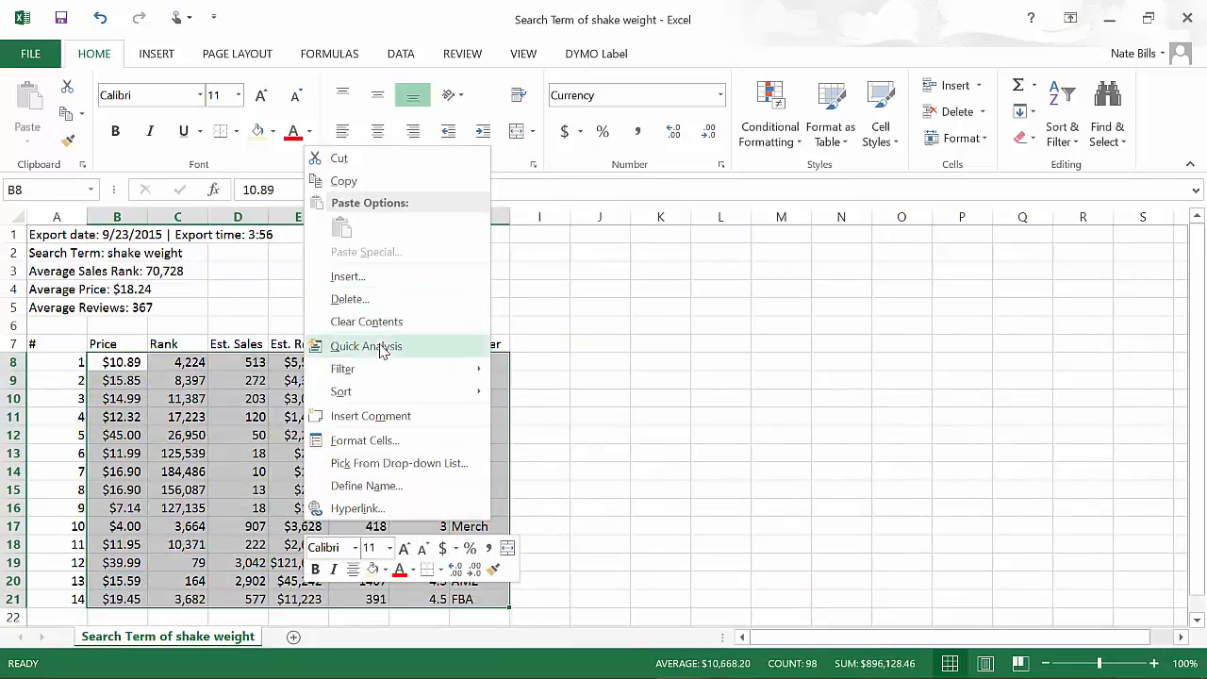
left_click(343, 180)
Switch to the PL Score Card workbook and paste the copied export data into the Shake Weight sheet starting at K9.
key("alt+Tab")
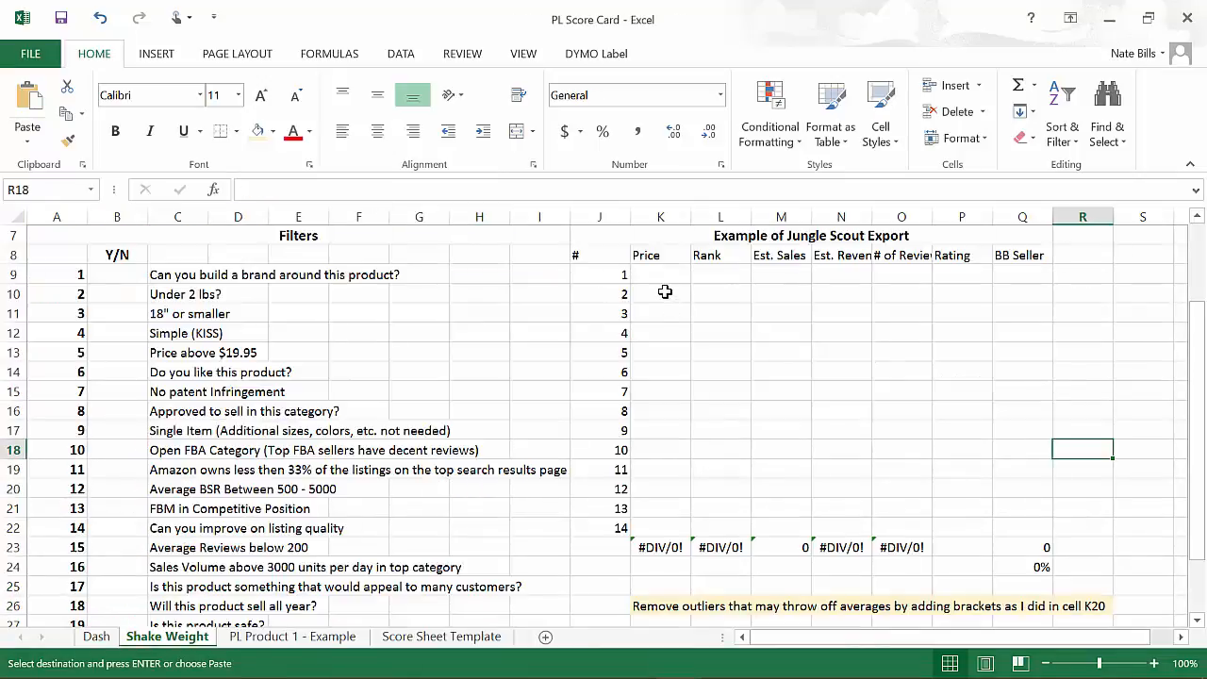
left_click(661, 274)
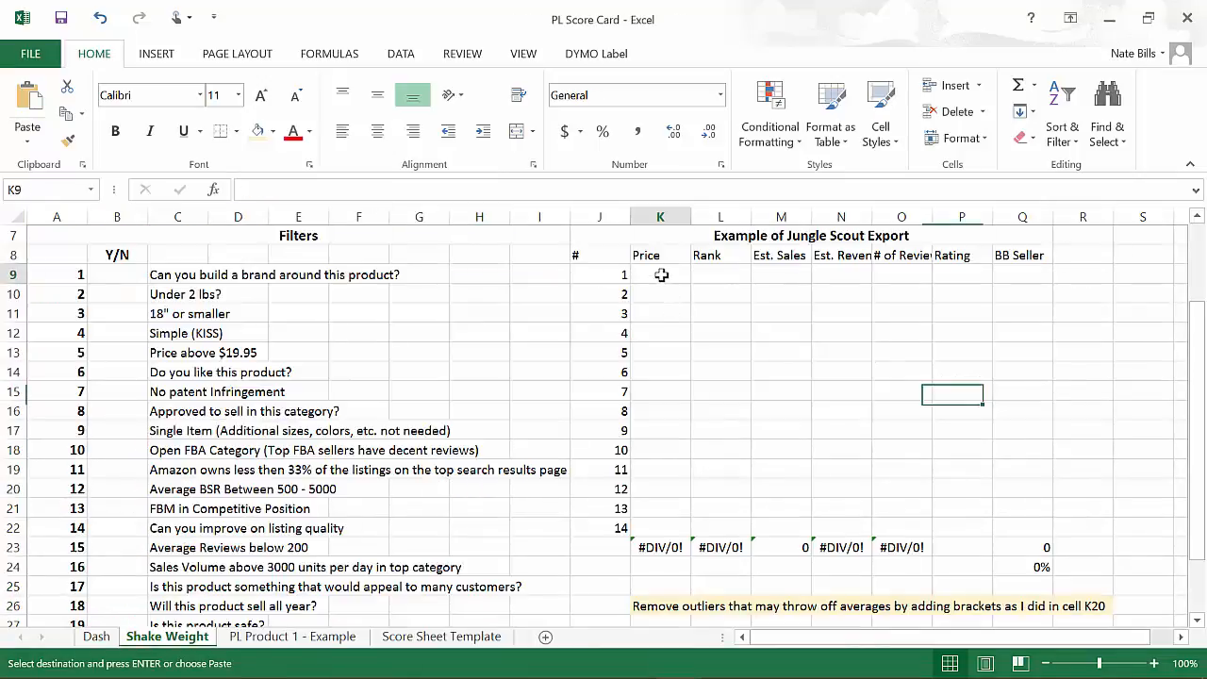
key("ctrl+v")
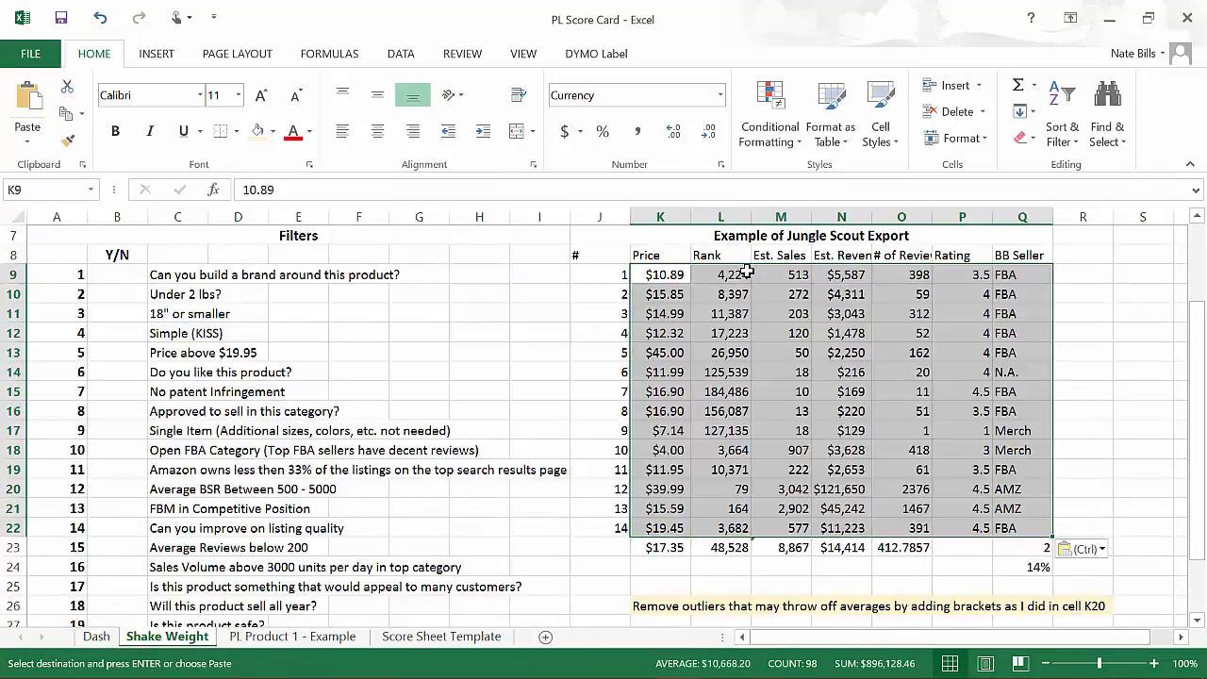
left_click(1100, 407)
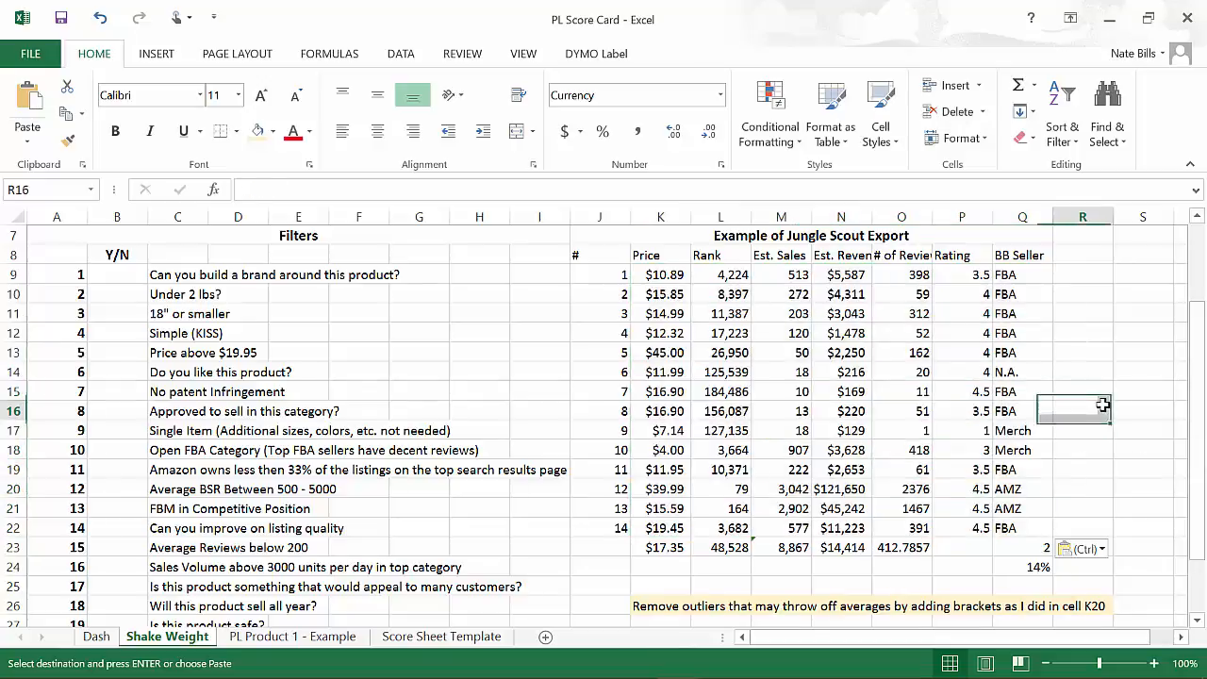
Check the BB Seller percentage formula in Q24 and the average price and rank formulas in K23 and L23.
left_click(1018, 564)
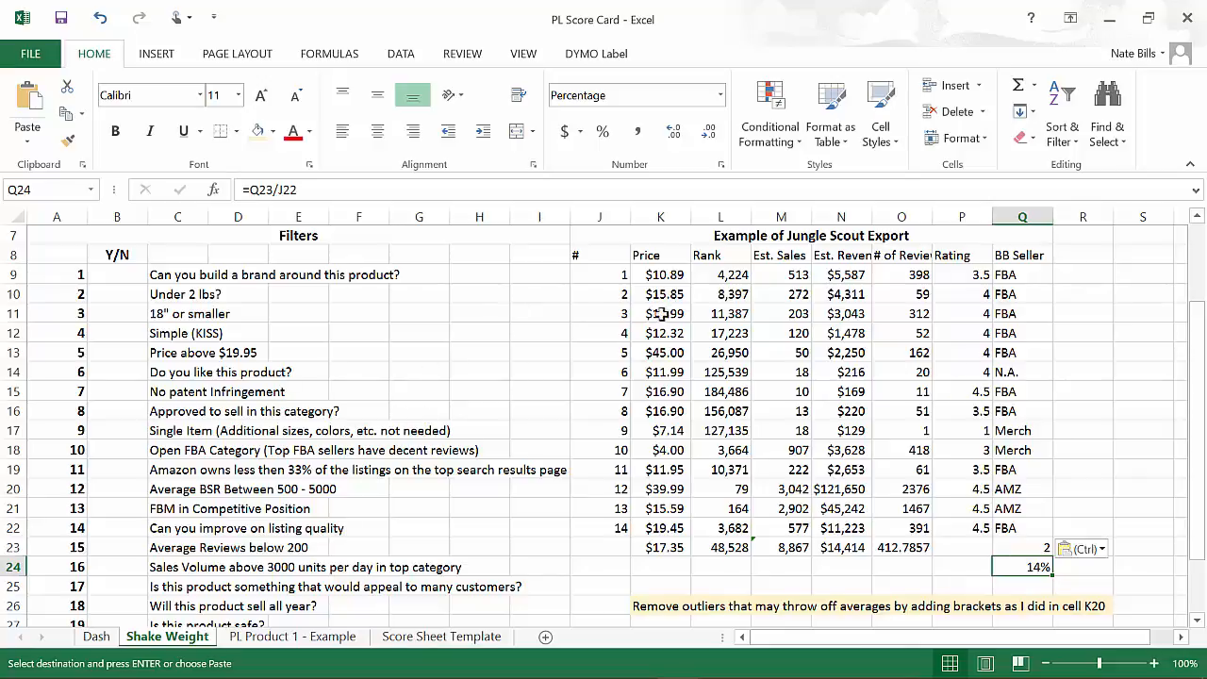
left_click(660, 546)
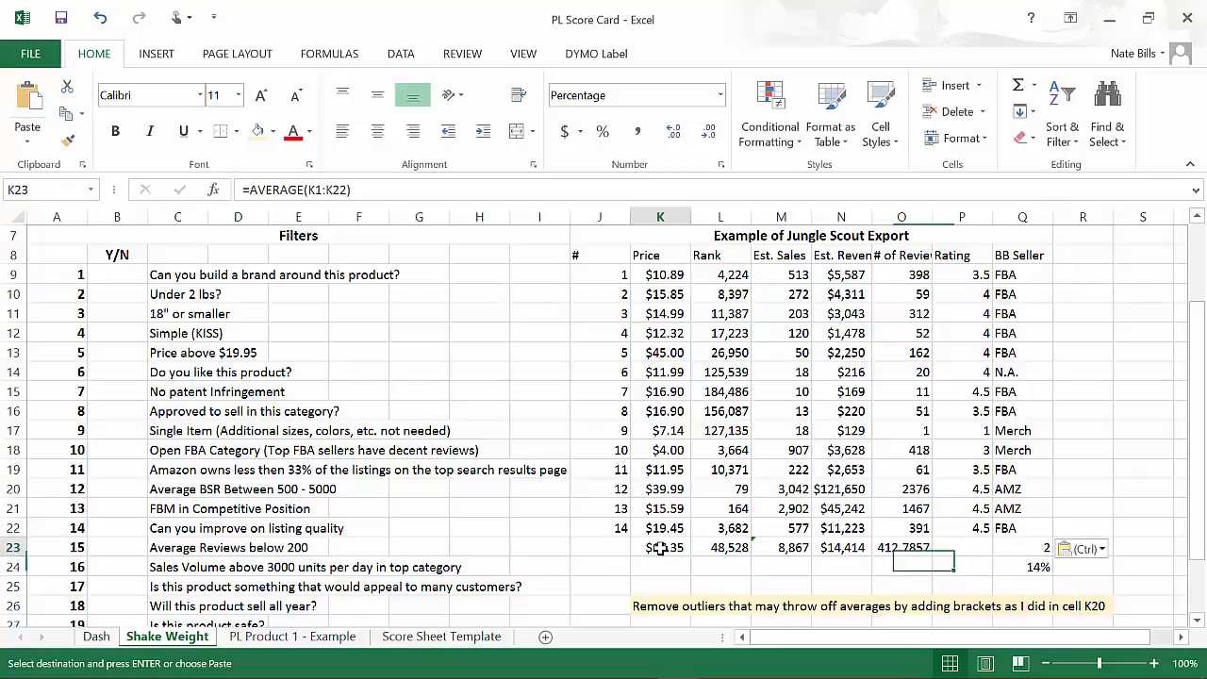
left_click(733, 547)
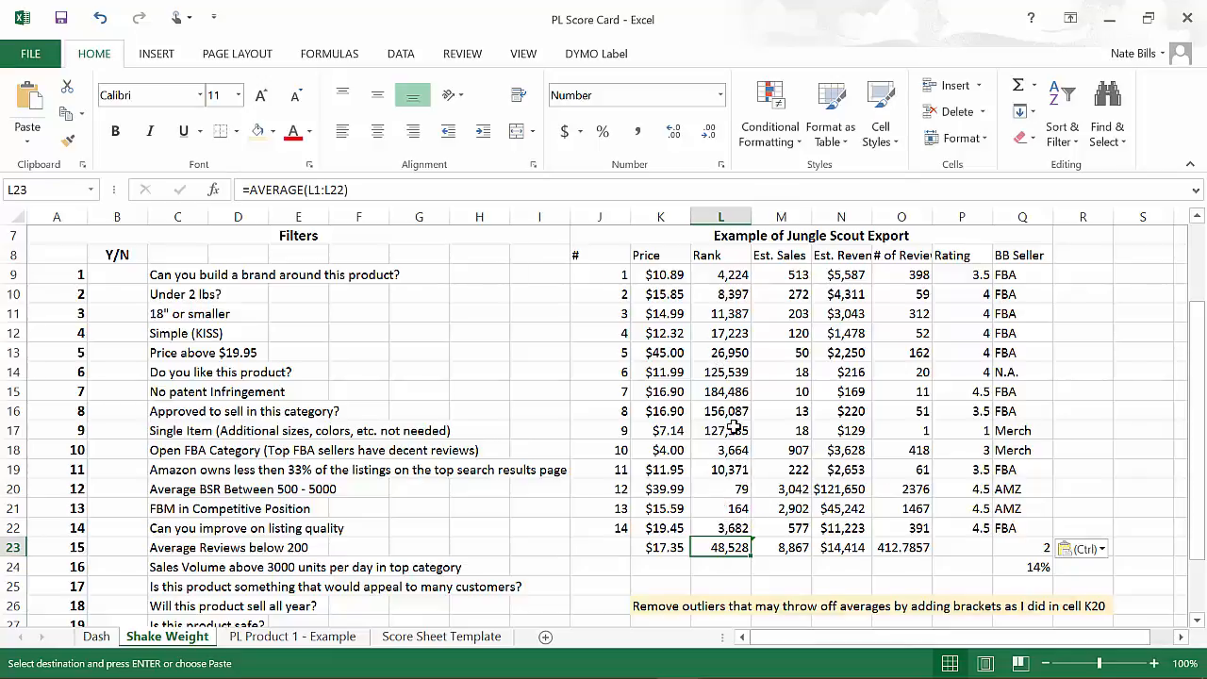
Examine the Rank, Est. Sales, Est. Revenue and # of Reviews values in rows 14 to 20 for outliers that could skew the averages.
left_click(732, 489)
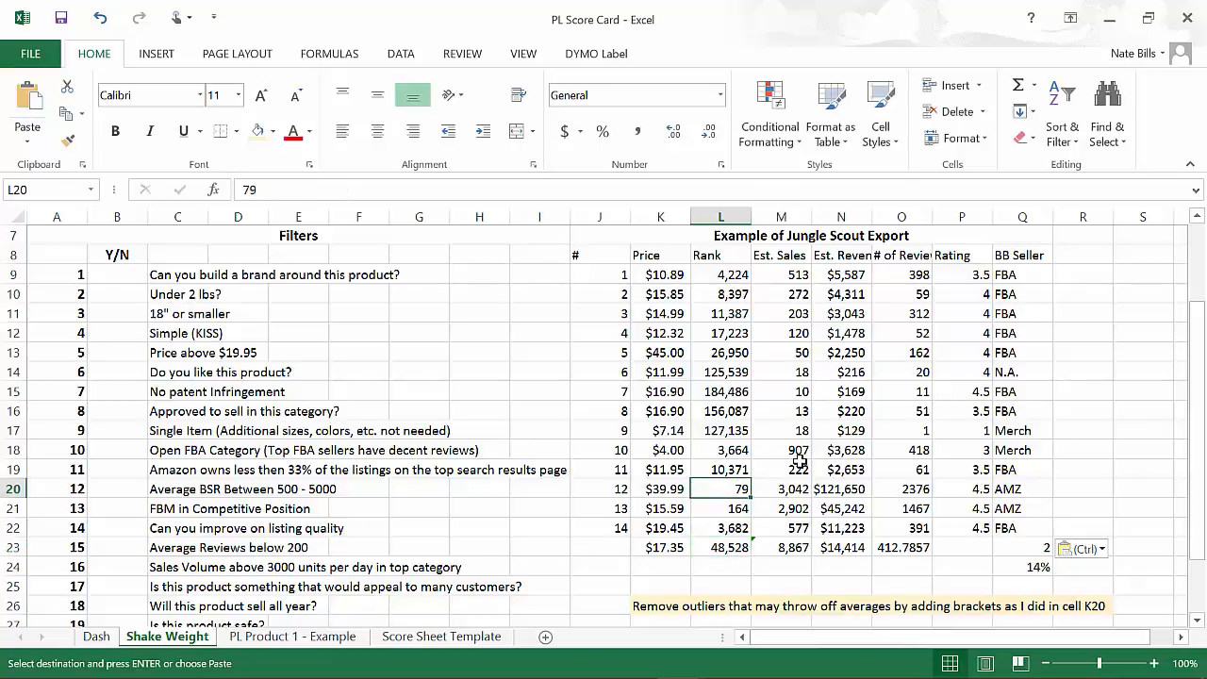
key("Up")
key("Up")
key("Up")
key("Up")
key("Up")
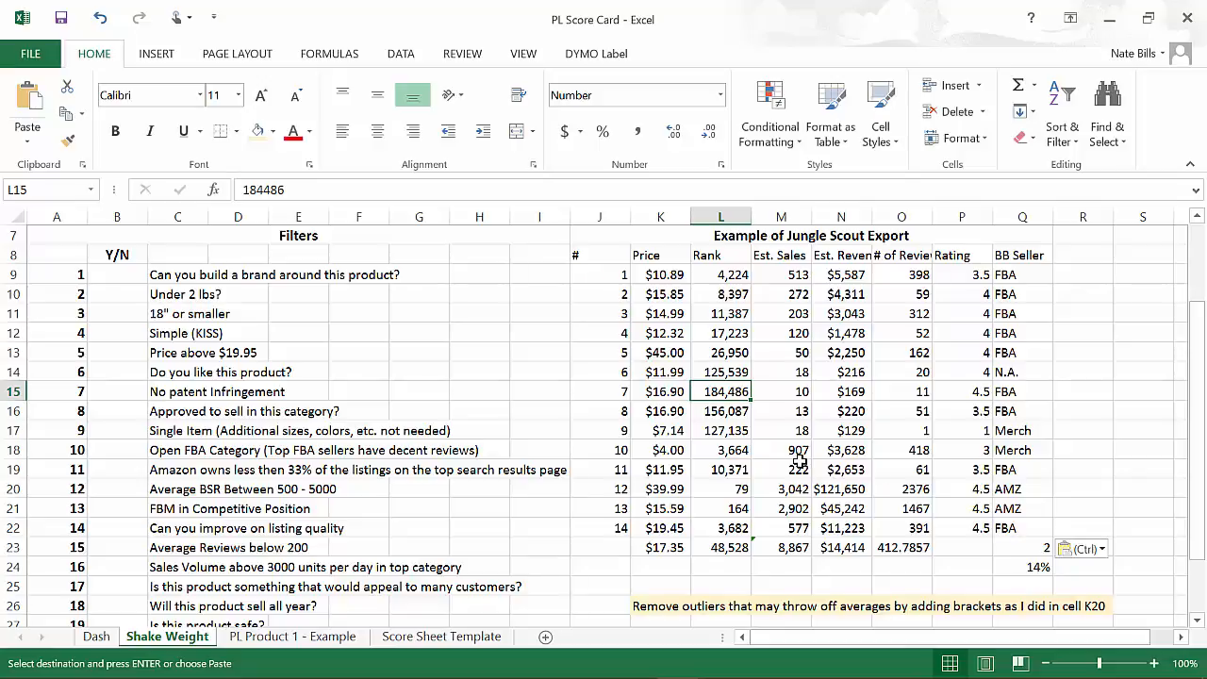
key("Down")
key("Down")
key("Down")
key("Down")
key("Down")
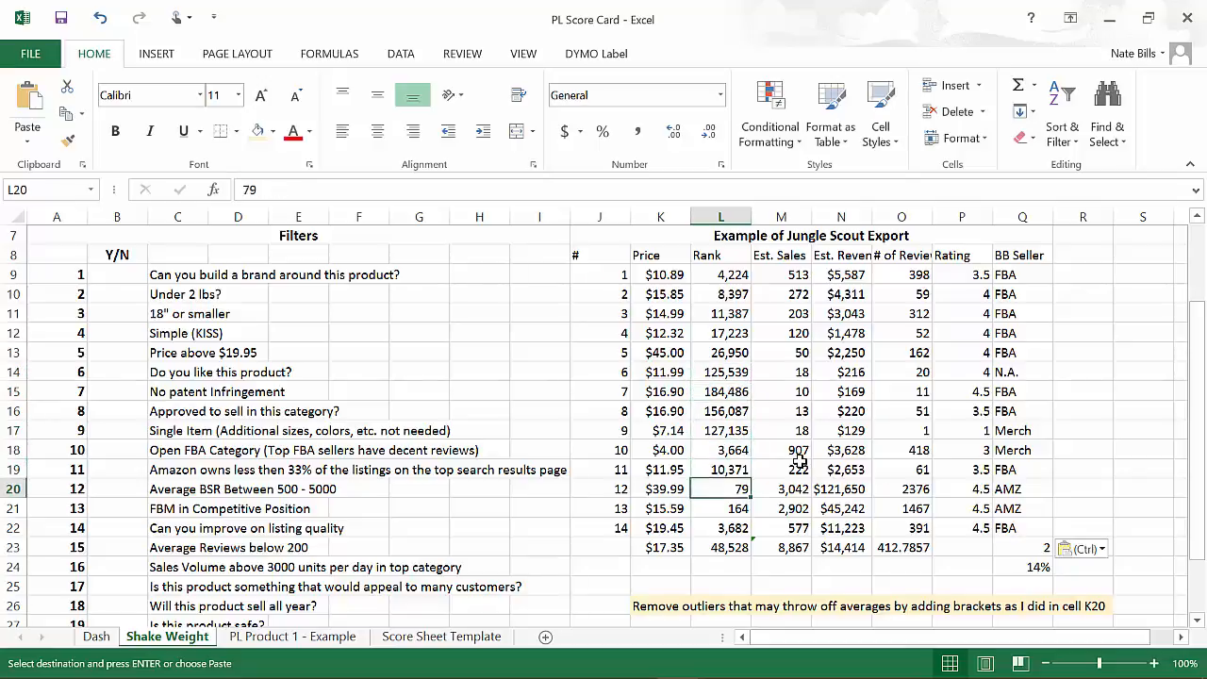
key("Up")
key("Up")
key("Up")
key("Up")
key("Up")
key("Up")
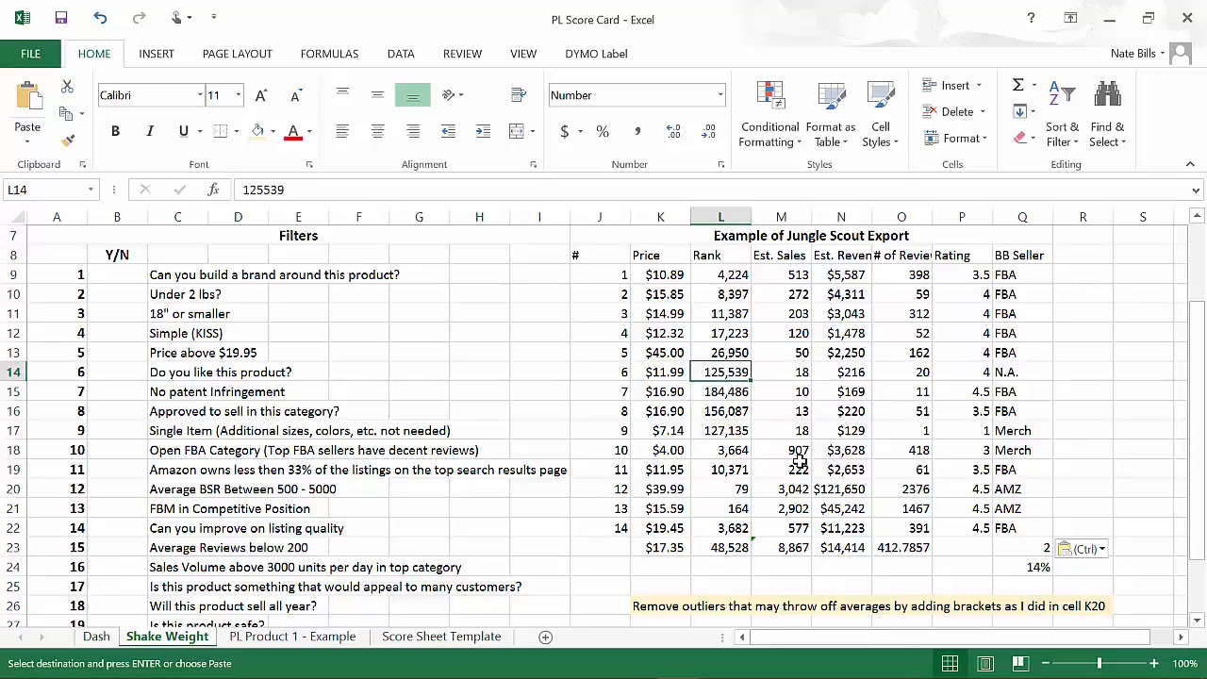
key("Right")
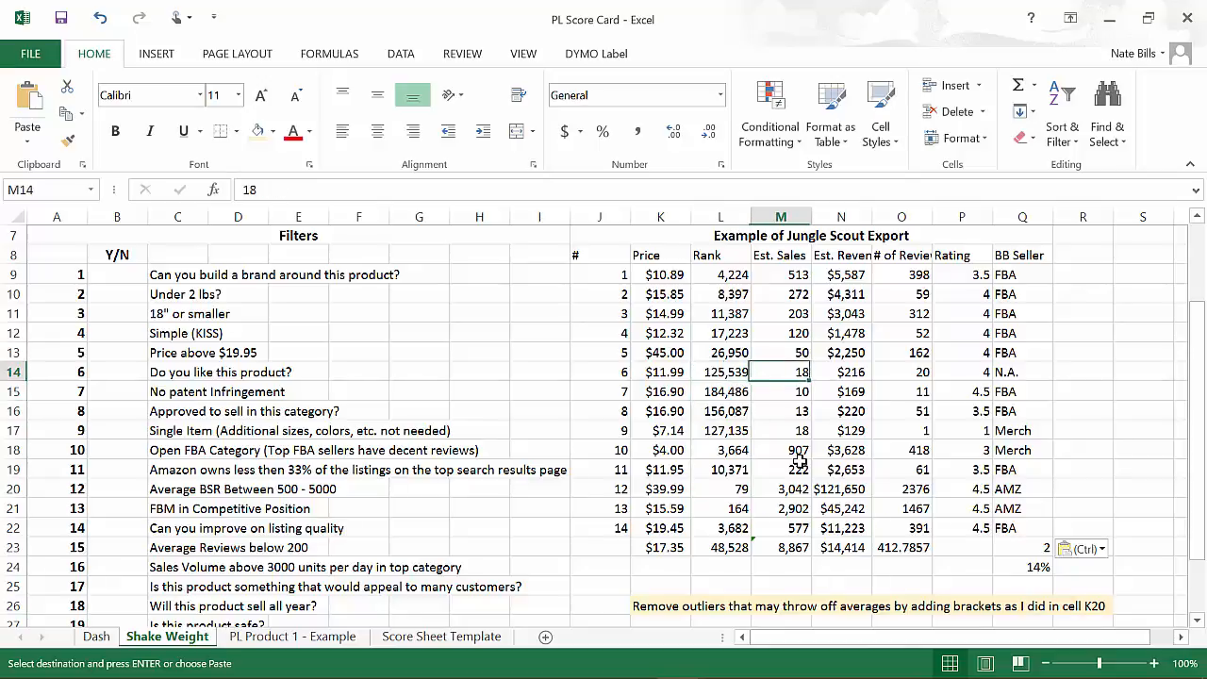
key("Down")
key("Down")
key("Down")
key("Down")
key("Down")
key("Left")
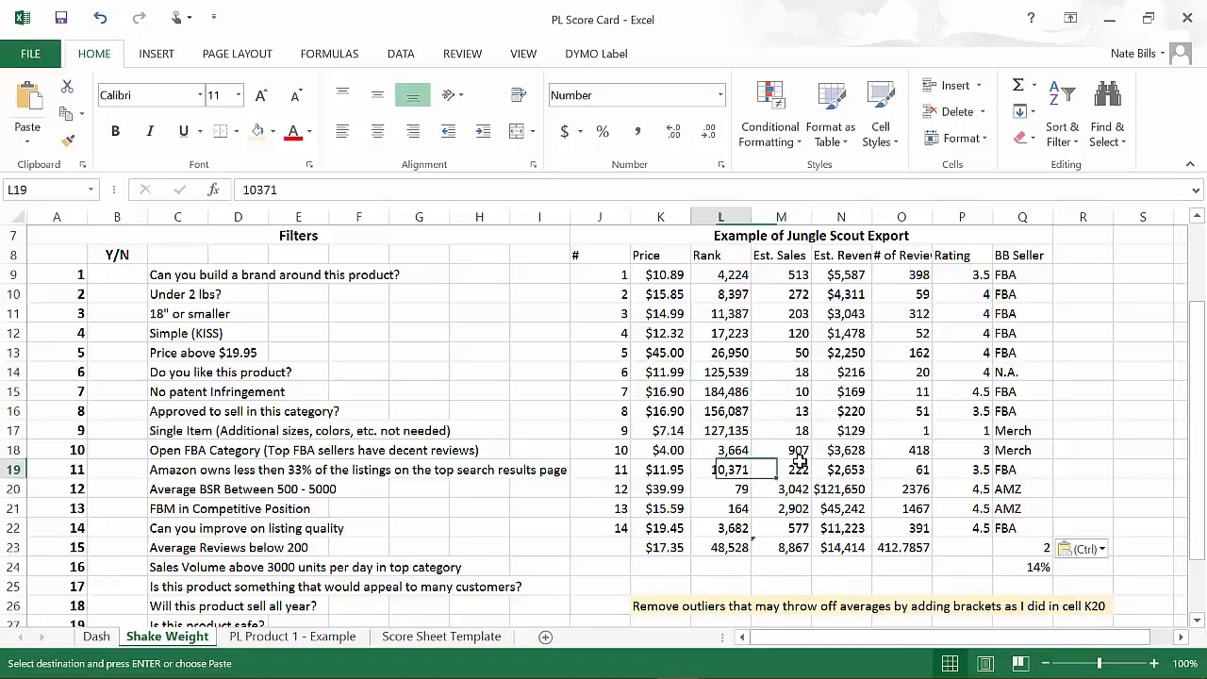
key("Right")
key("Right")
key("Right")
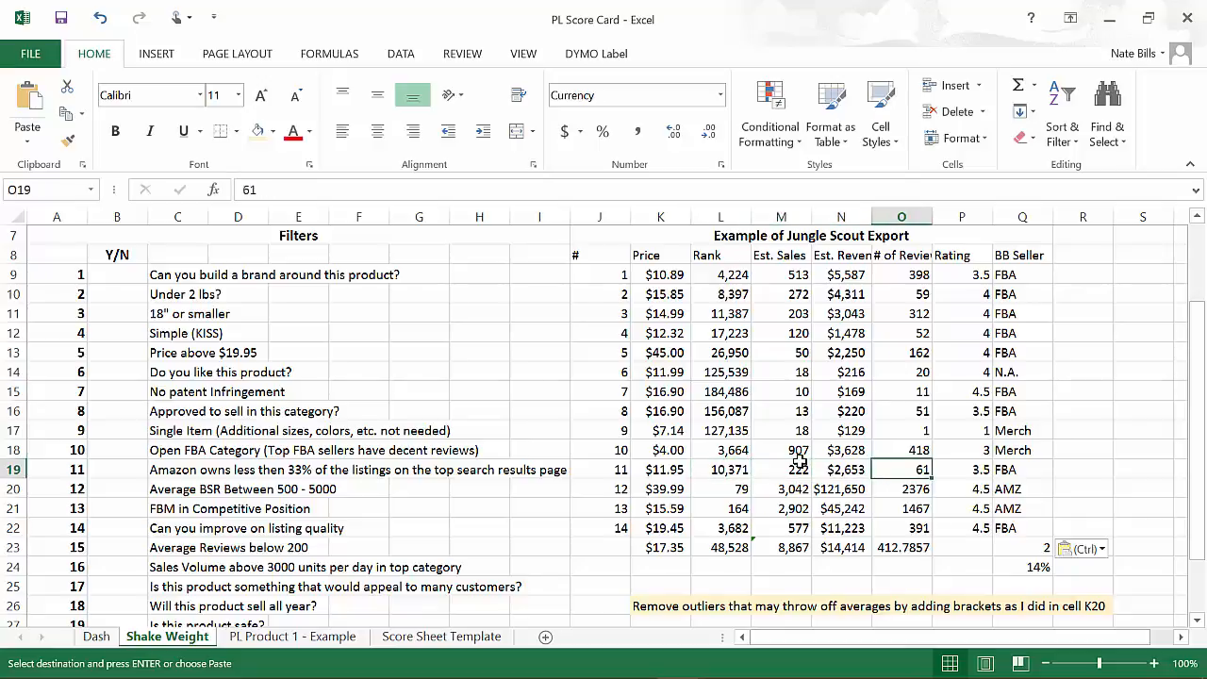
key("Left")
key("Down")
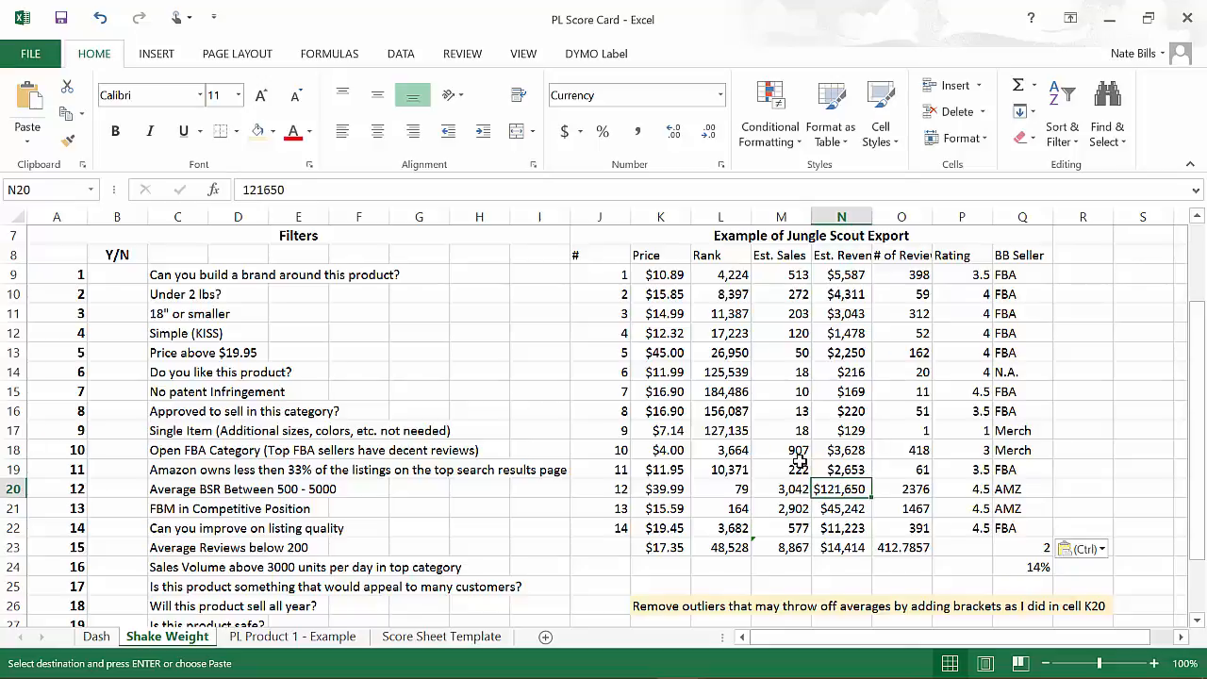
Compare the Est. Sales, Est. Revenue and # of Reviews values in row 20, and inspect the rank in L15 as a possible outlier.
key("Right")
key("Right")
key("Right")
key("Left")
key("Left")
key("Left")
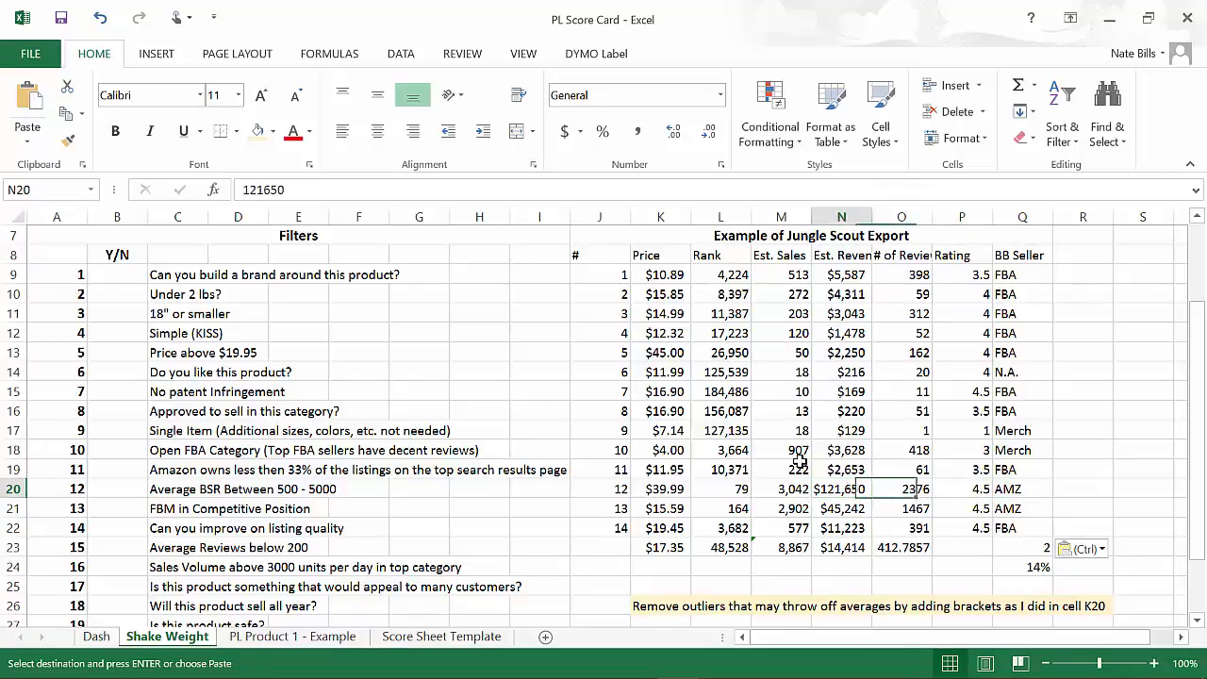
key("Left")
key("Right")
key("Right")
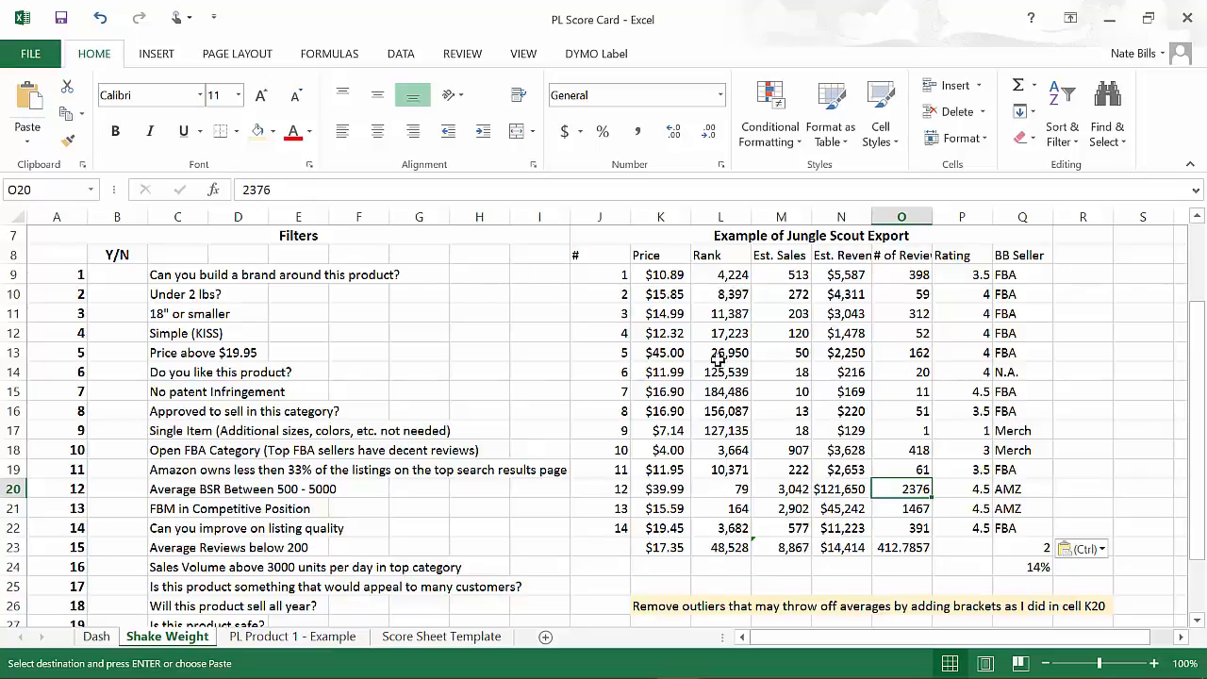
left_click(720, 392)
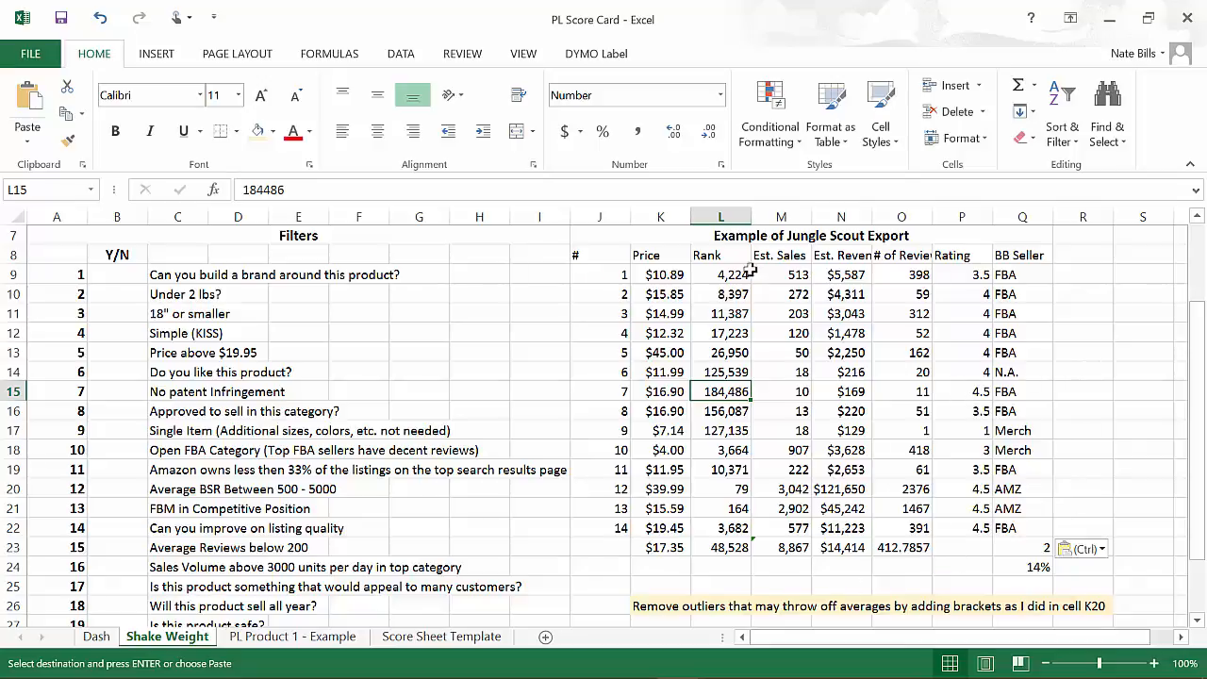
Check the estimated sales total in M23 and the average revenue and average reviews formulas in N23 and O23.
left_click(785, 549)
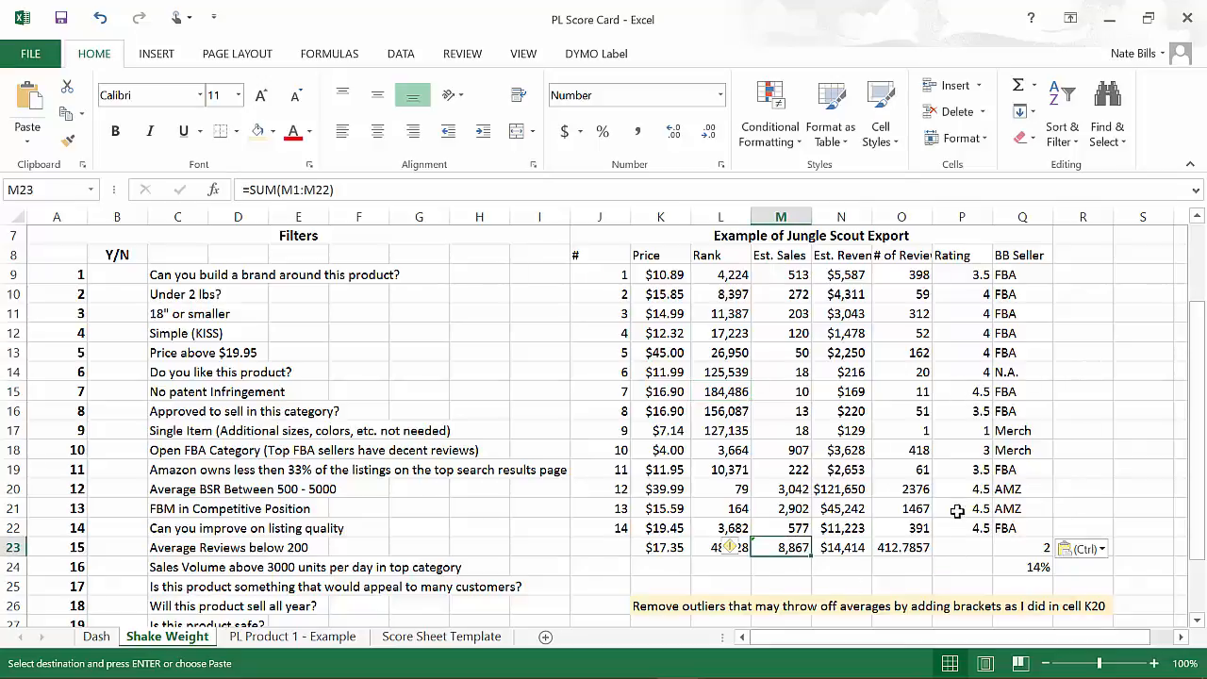
left_click(857, 549)
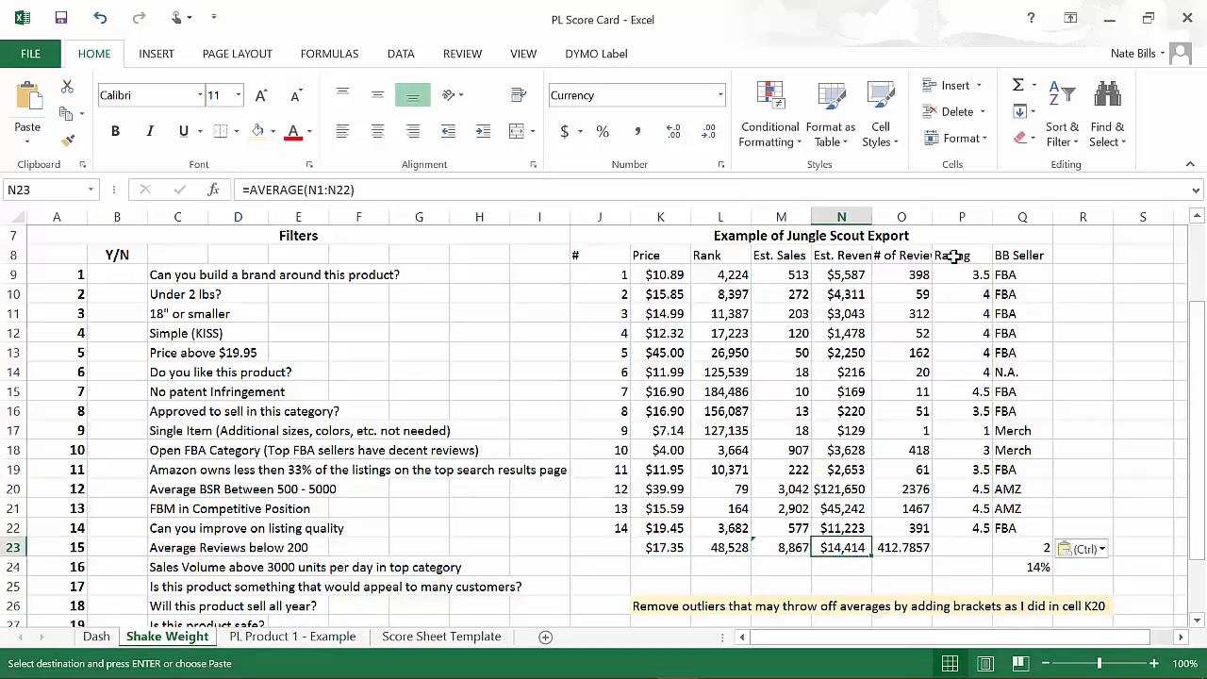
left_click(896, 547)
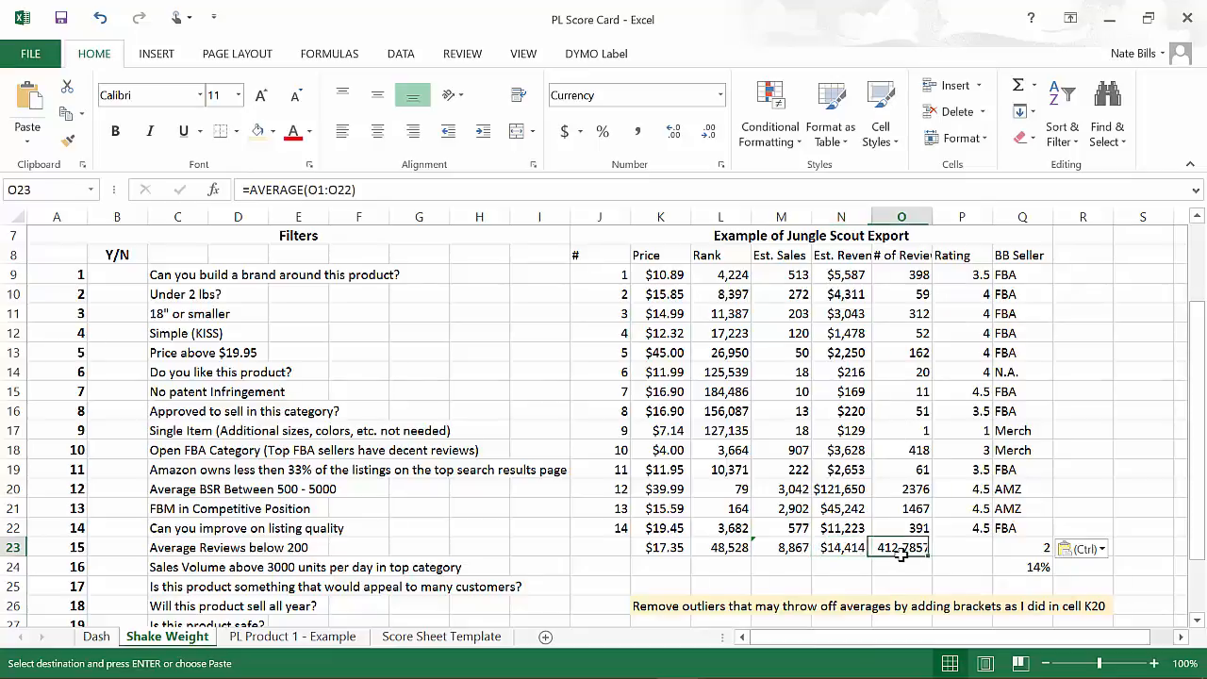
Exclude the outlying review count in O20 from the average by enclosing it in square brackets as [2376].
left_click(909, 489)
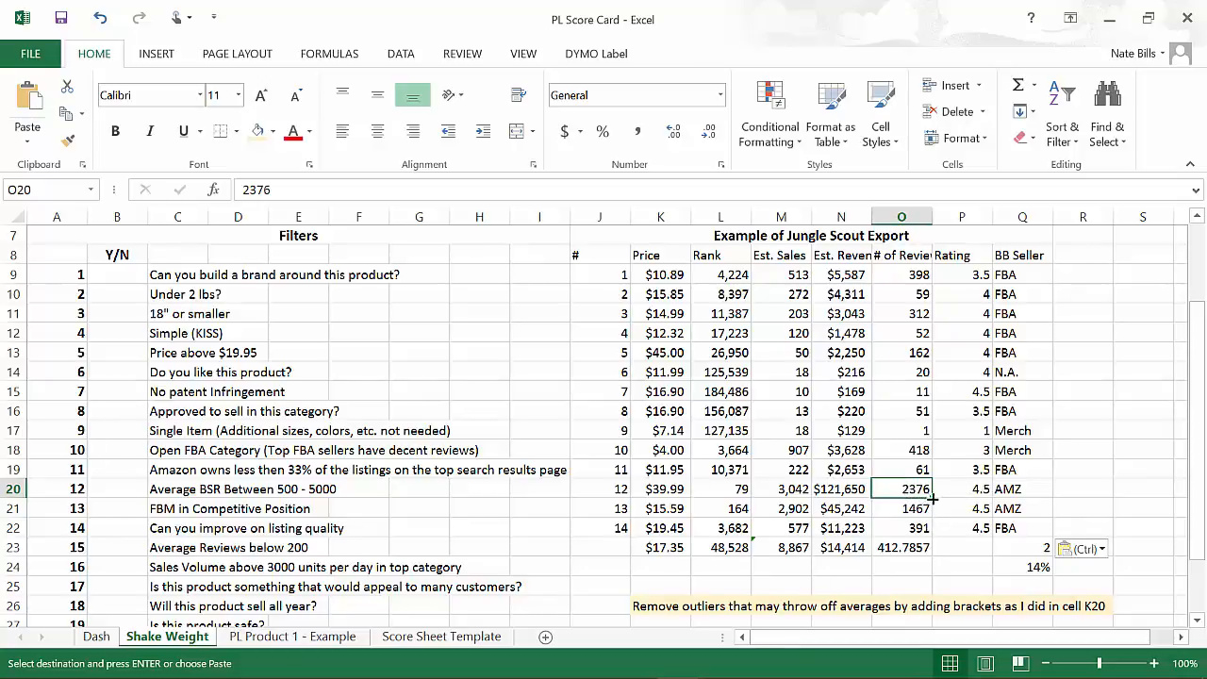
left_click(332, 184)
type("{")
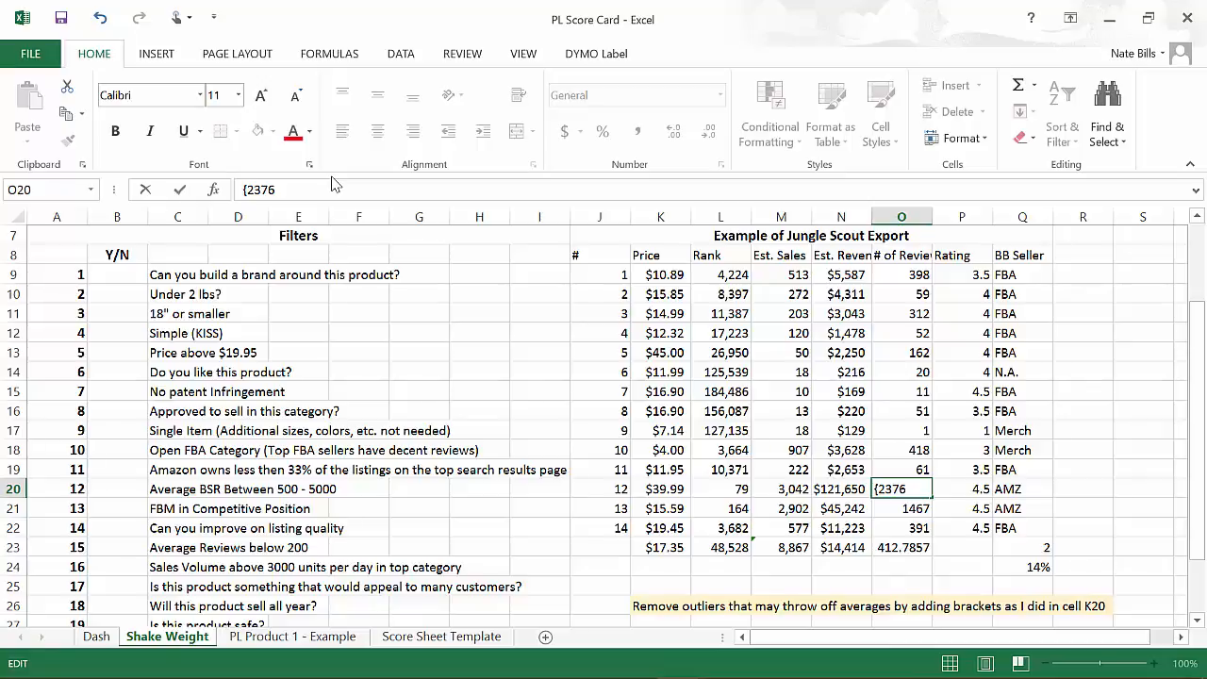
key("BackSpace")
type("[")
key("Return")
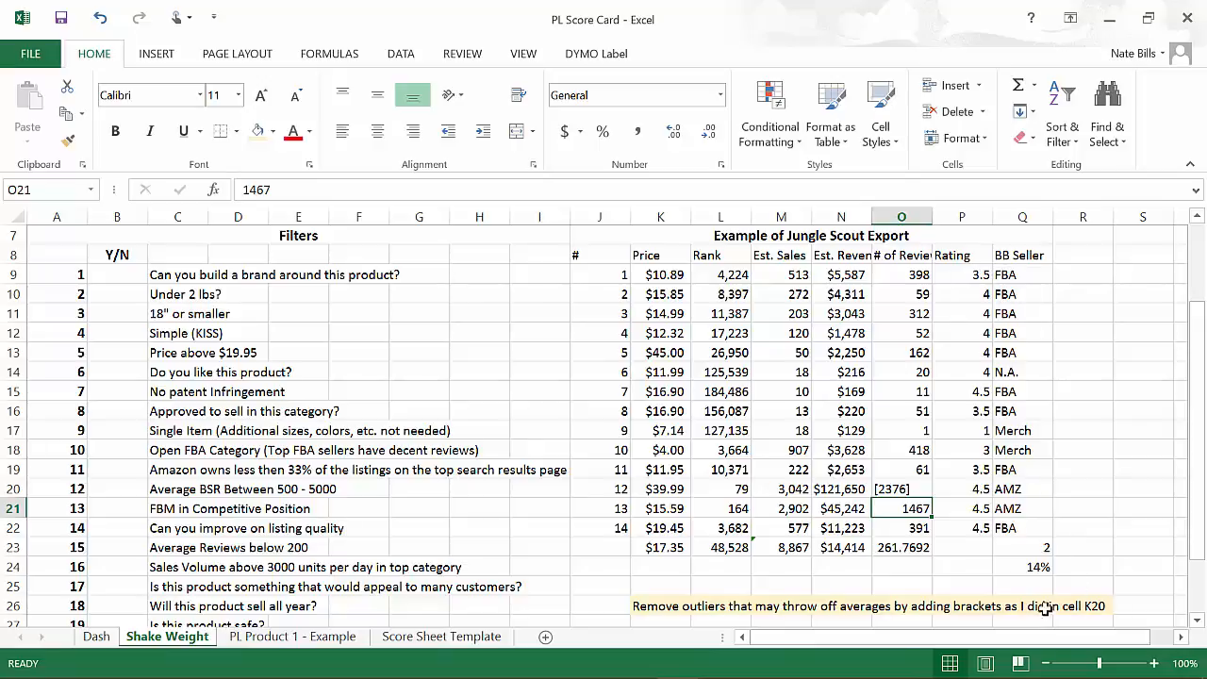
Check the AMZ sellers in Q20 and Q21 and the percentage in Q24 against filter 11 on Amazon's share of listings.
left_click(1030, 564)
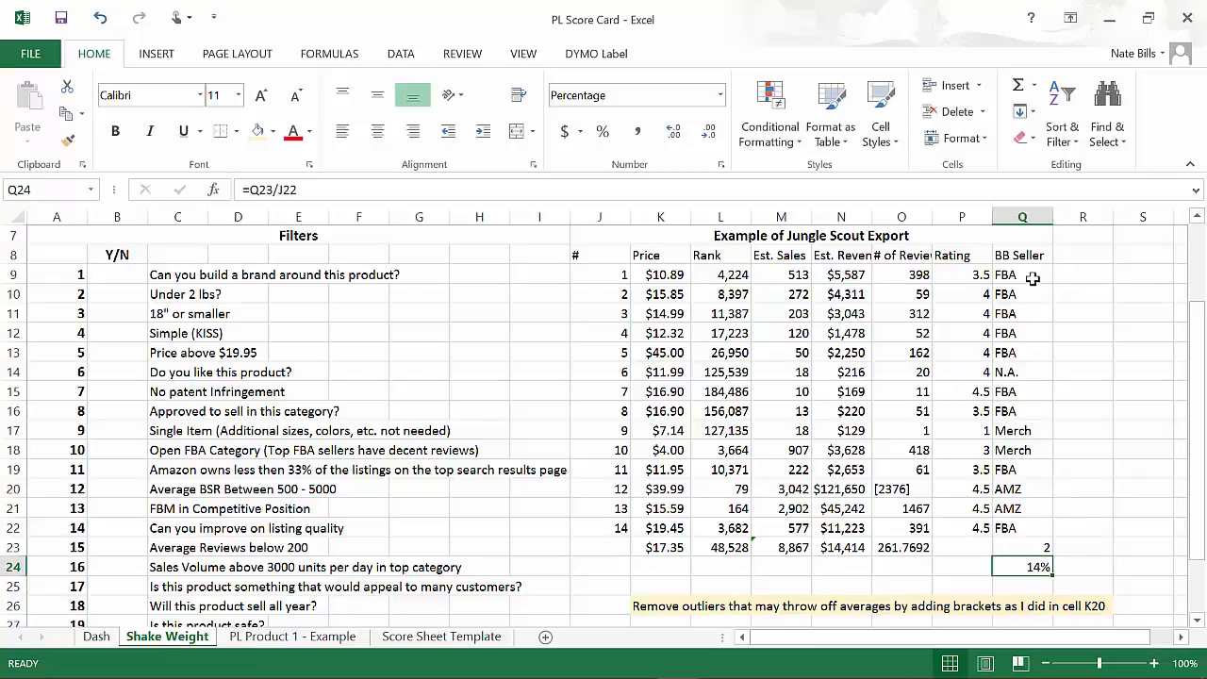
left_click(1018, 491)
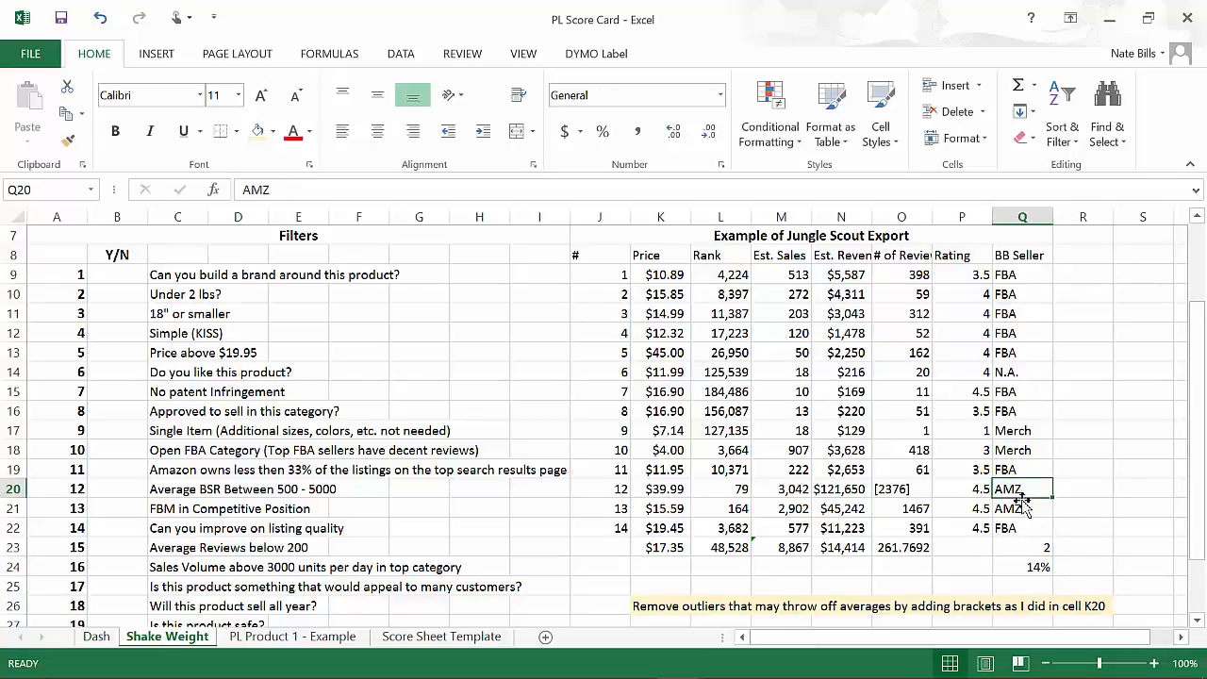
left_click(1022, 507)
left_click(1021, 491)
left_click(1025, 498)
left_click(1028, 508)
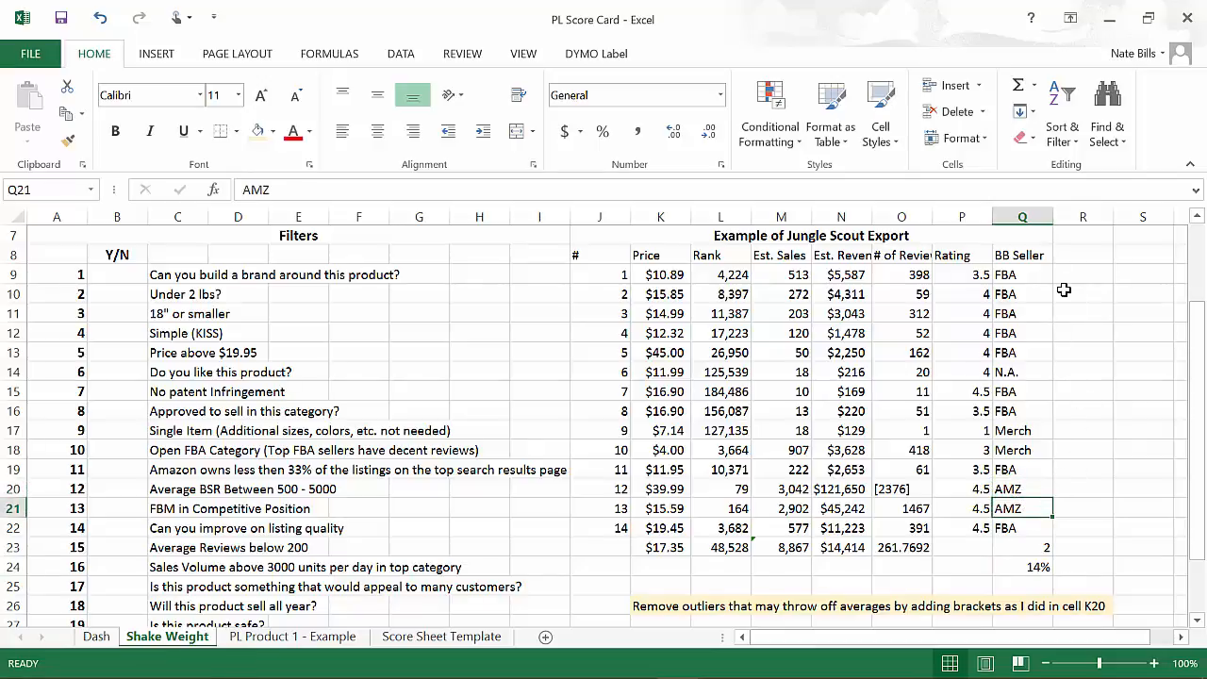
left_click(1035, 568)
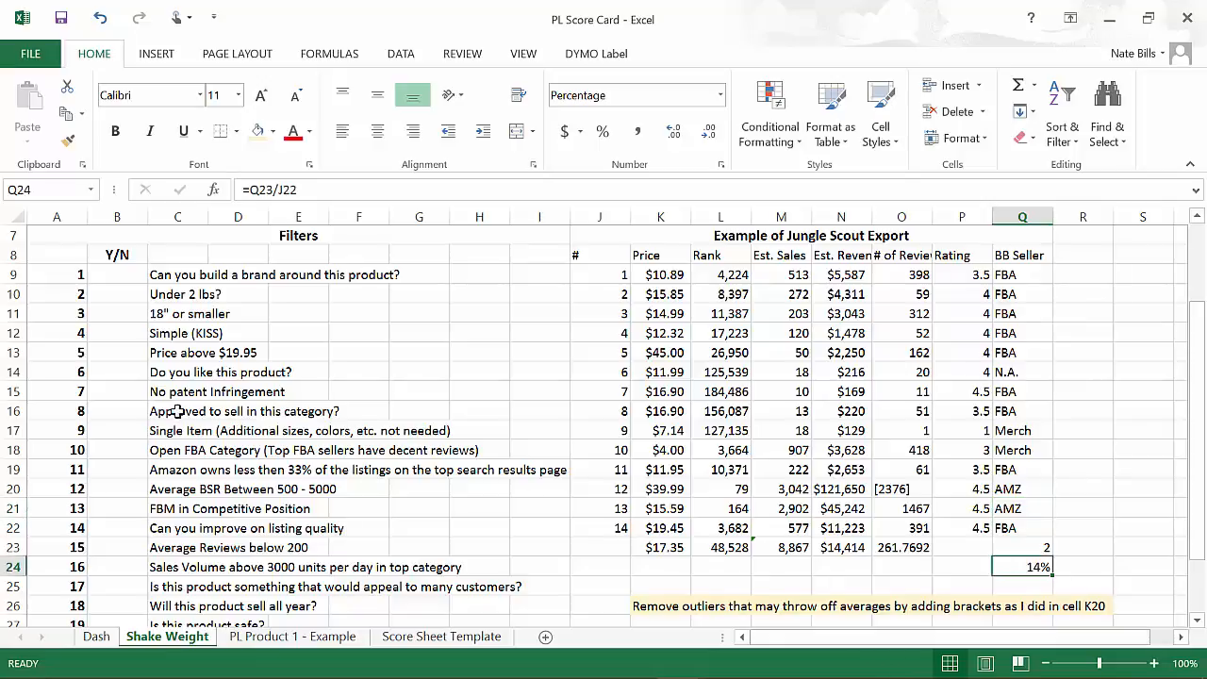
left_click(193, 469)
left_click_drag(193, 470, 538, 471)
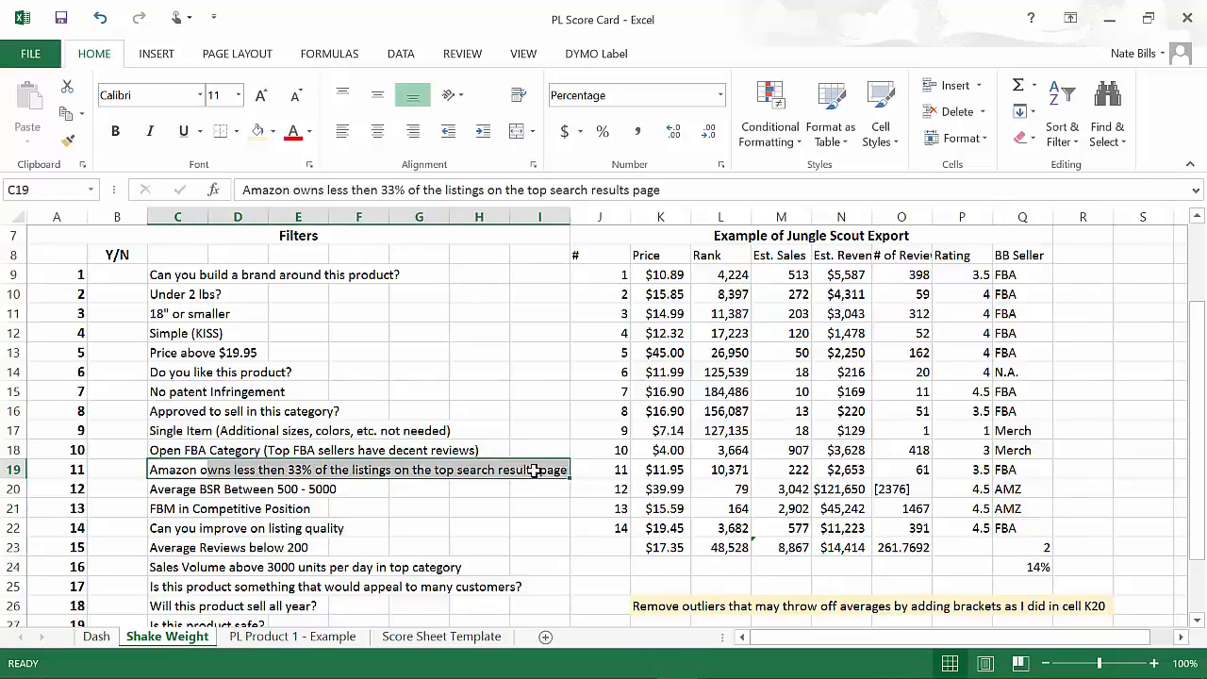
Answer all 21 filter questions in B9:B29 of the Shake Weight sheet with Y.
left_click(114, 275)
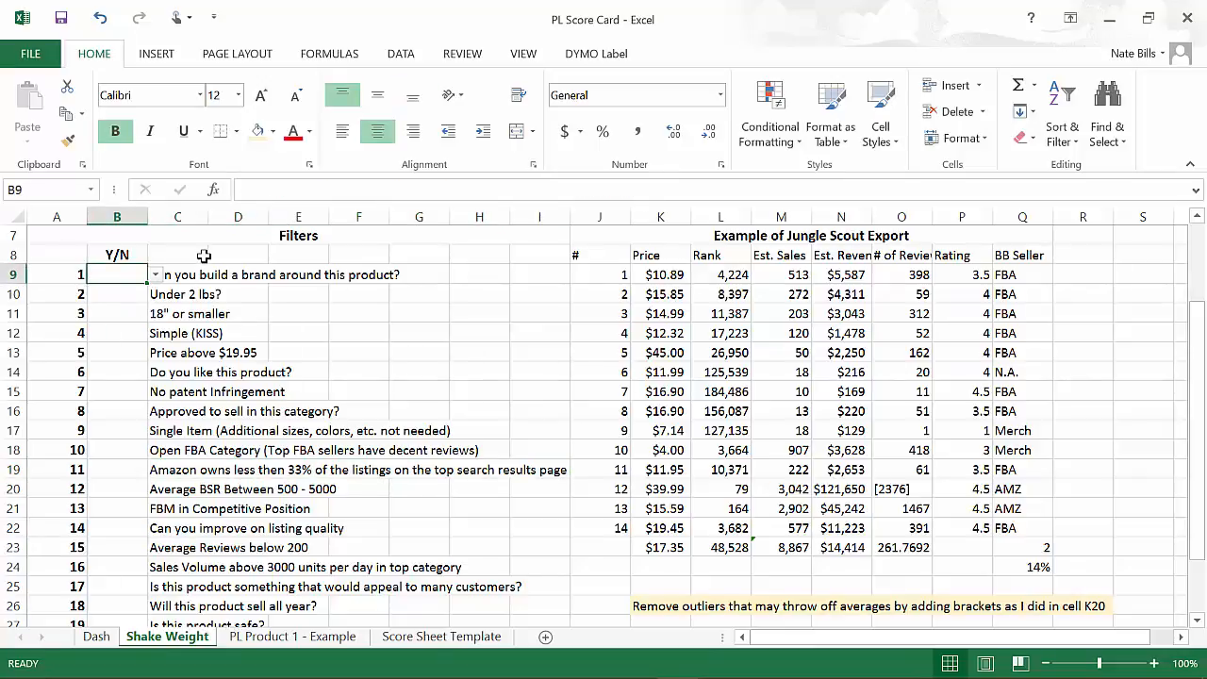
type("y")
key("BackSpace")
key("BackSpace")
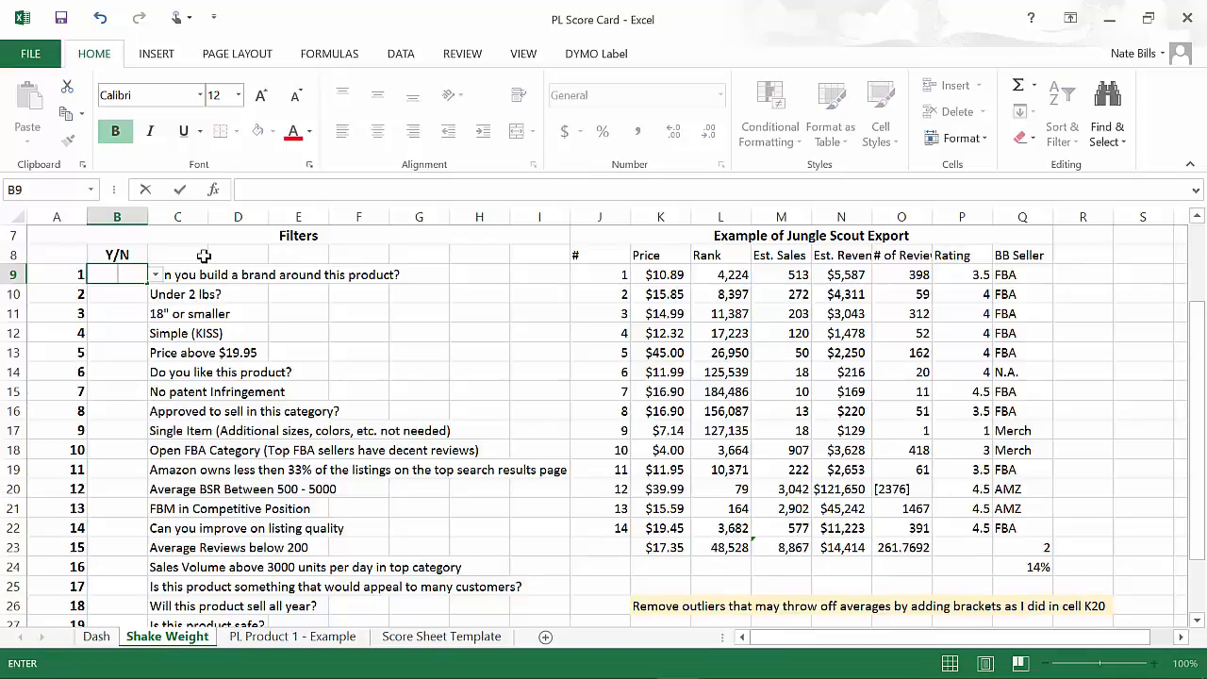
type("Y")
key("Delete")
key("Return")
type("Y")
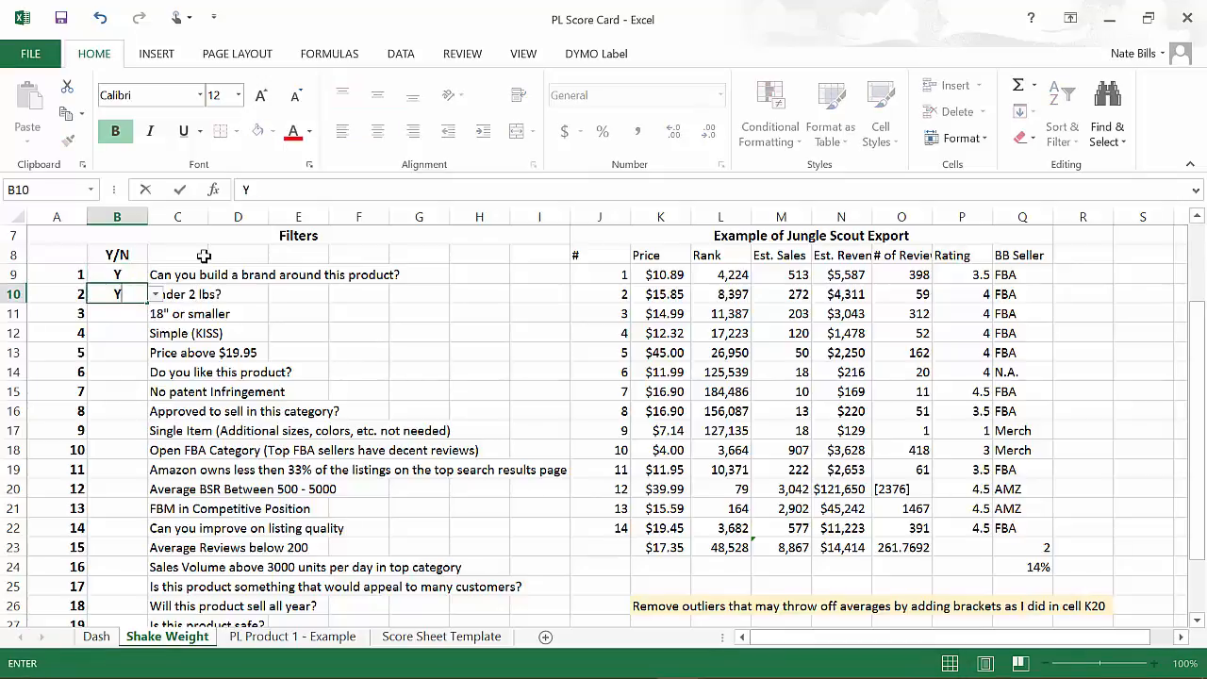
key("Return")
type("Y")
key("Return")
type("Y")
key("Return")
type("Y")
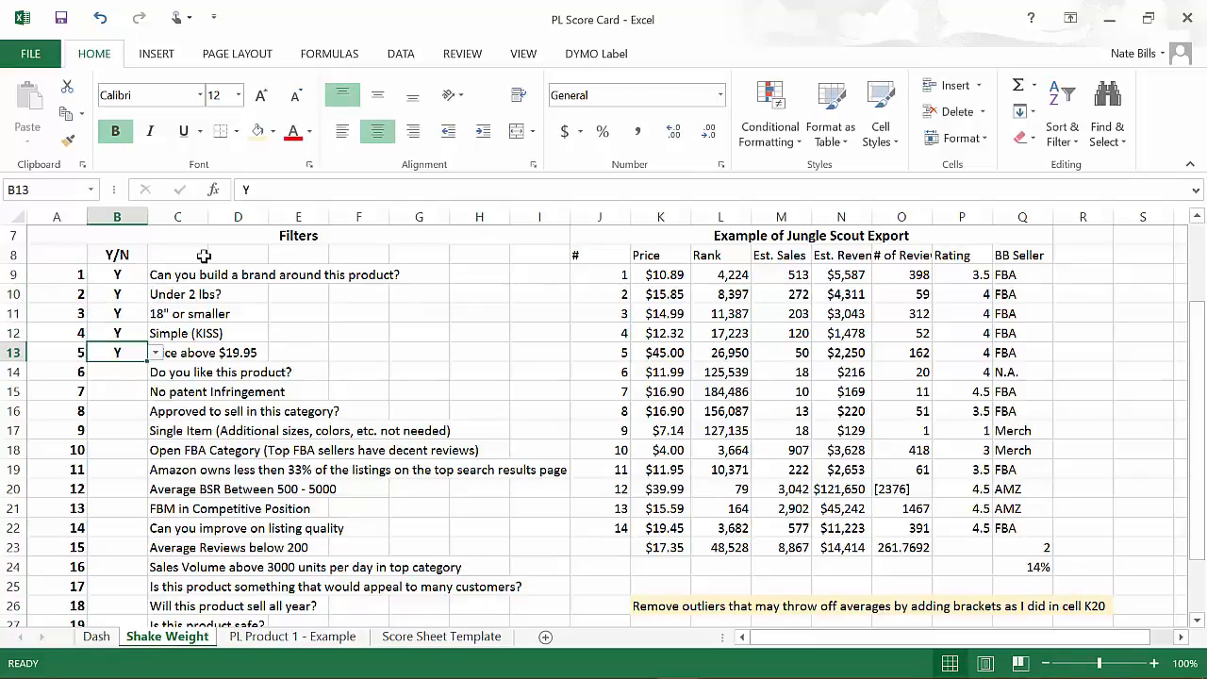
type(" Y Y Y Y Y Y Y Y")
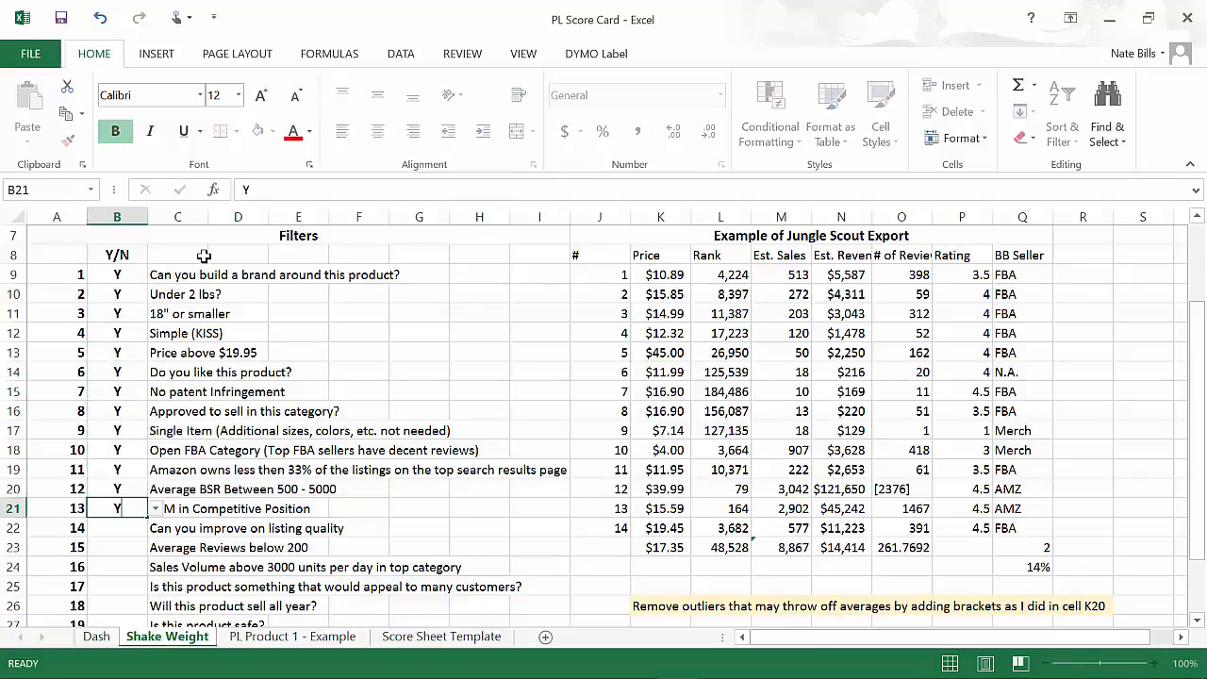
type(" Y Y Y Y Y Y Y")
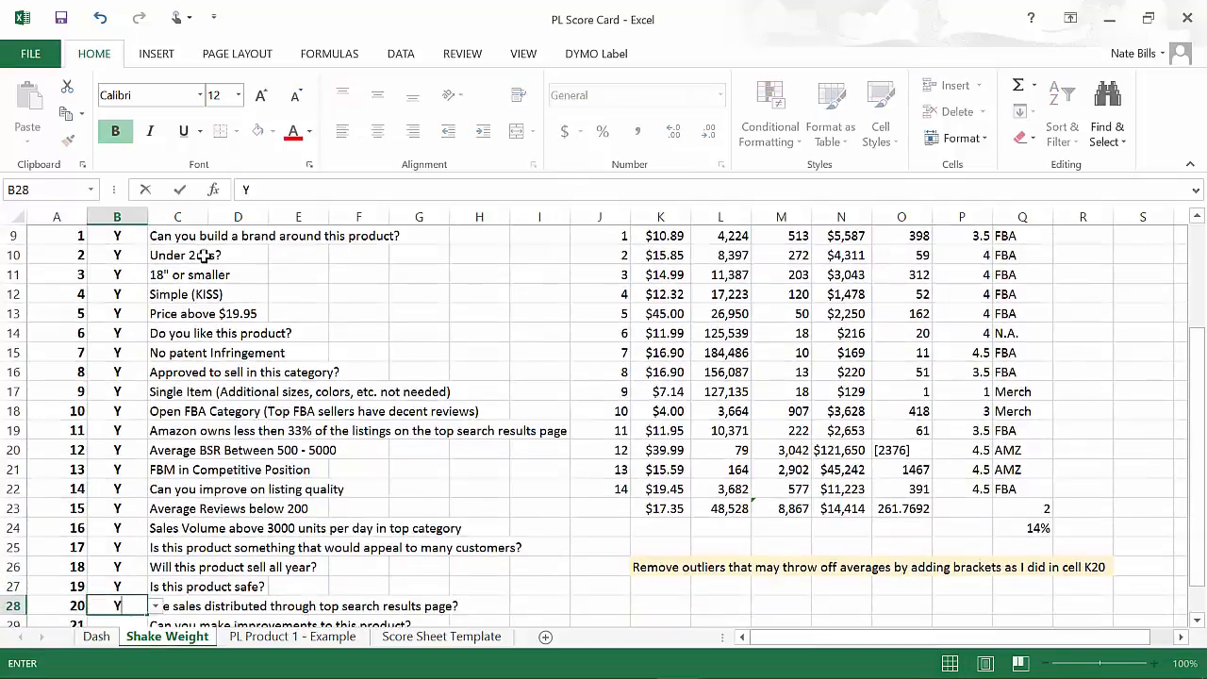
type(" Y")
key("Return")
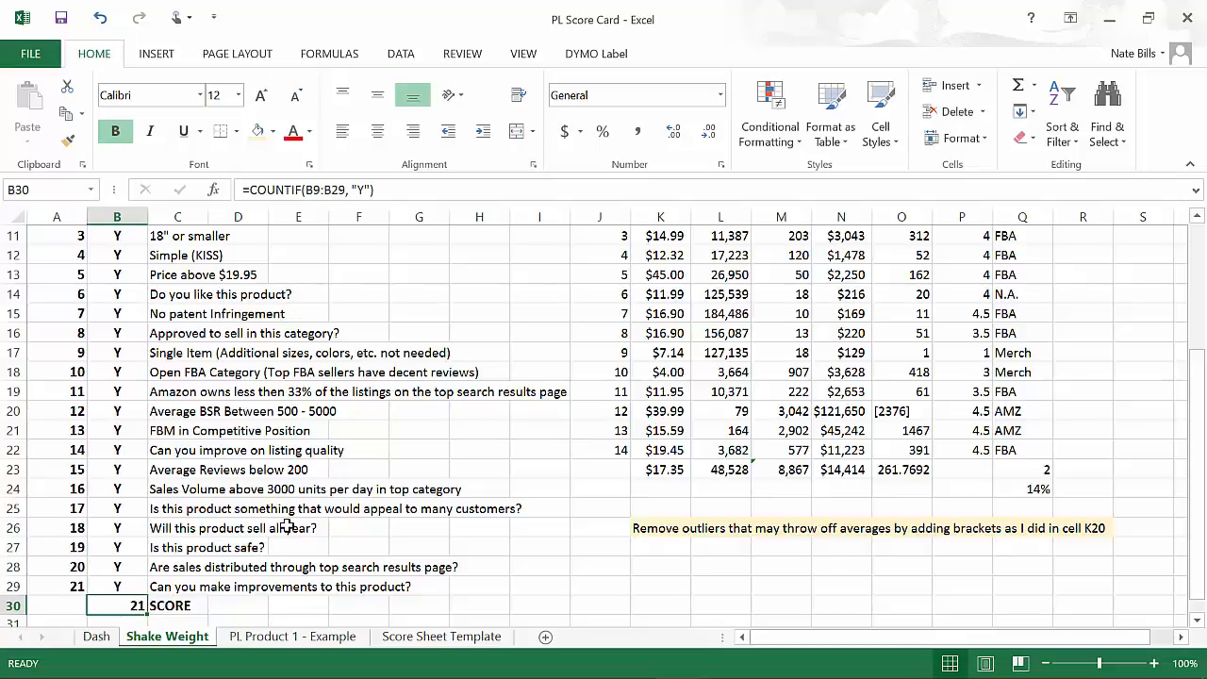
key("alt+Tab")
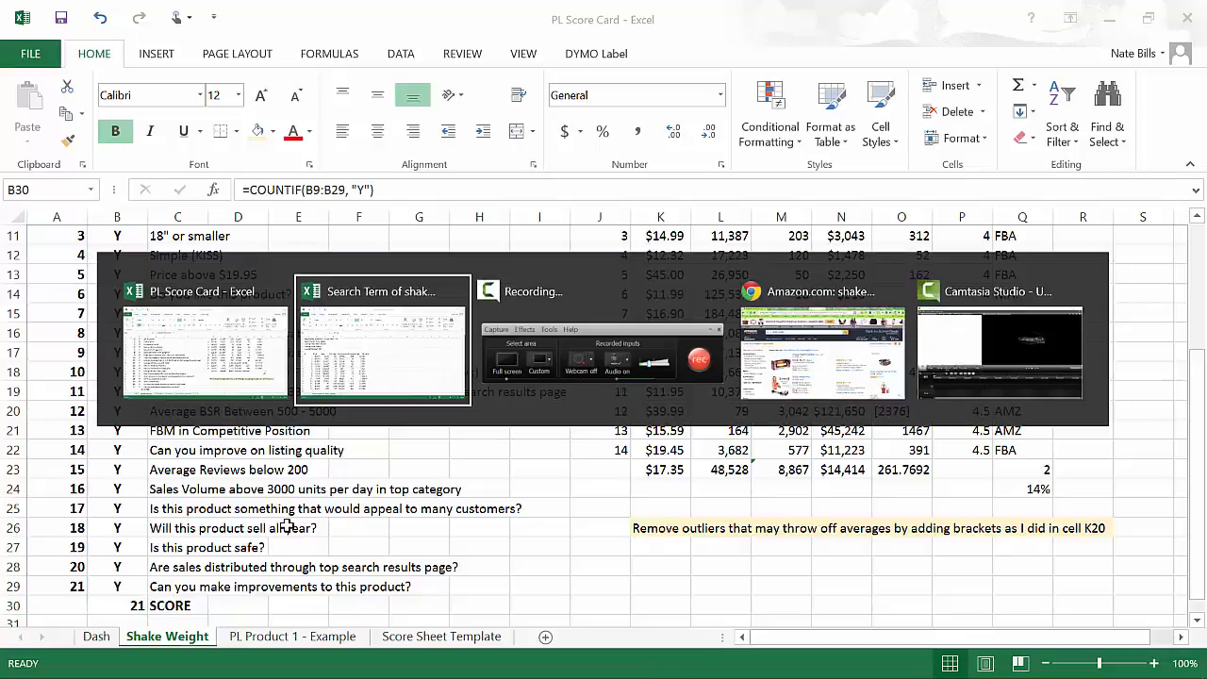
key("alt+Tab")
key("alt+Tab")
key("alt+Tab")
key("alt+Tab")
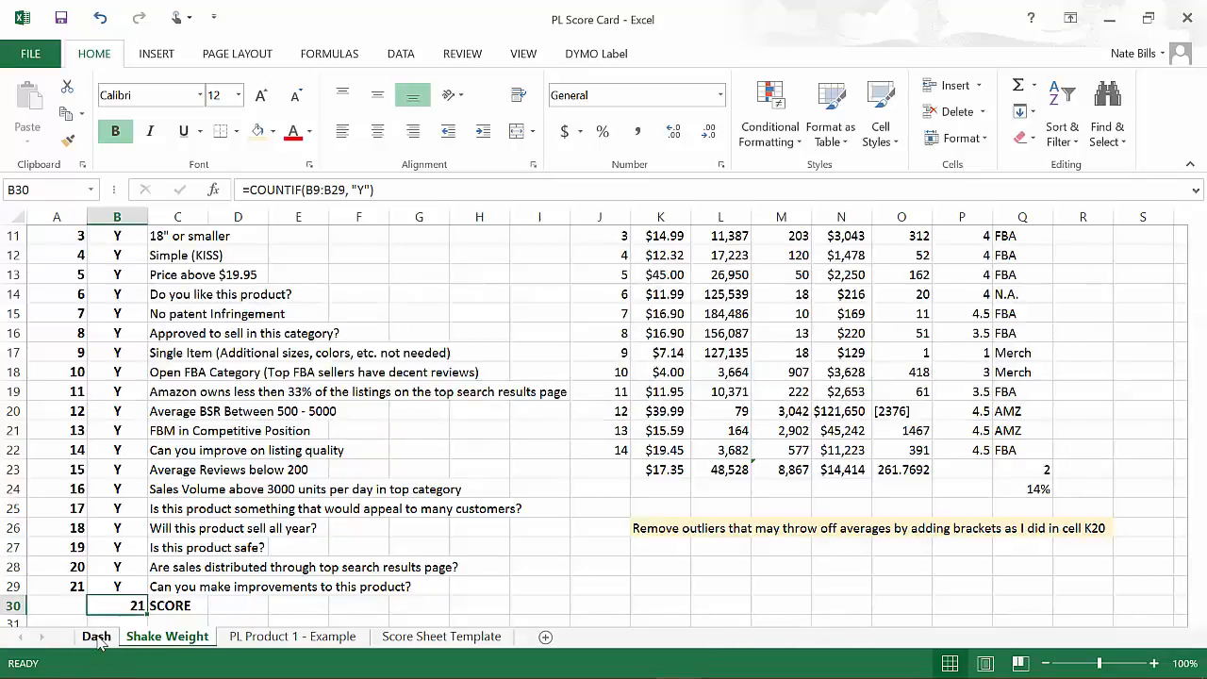
On the Dash sheet, fill the PL Product 1 - Example row A3:G3 down into row 4.
left_click(96, 637)
scroll(328, 387, "up", 1)
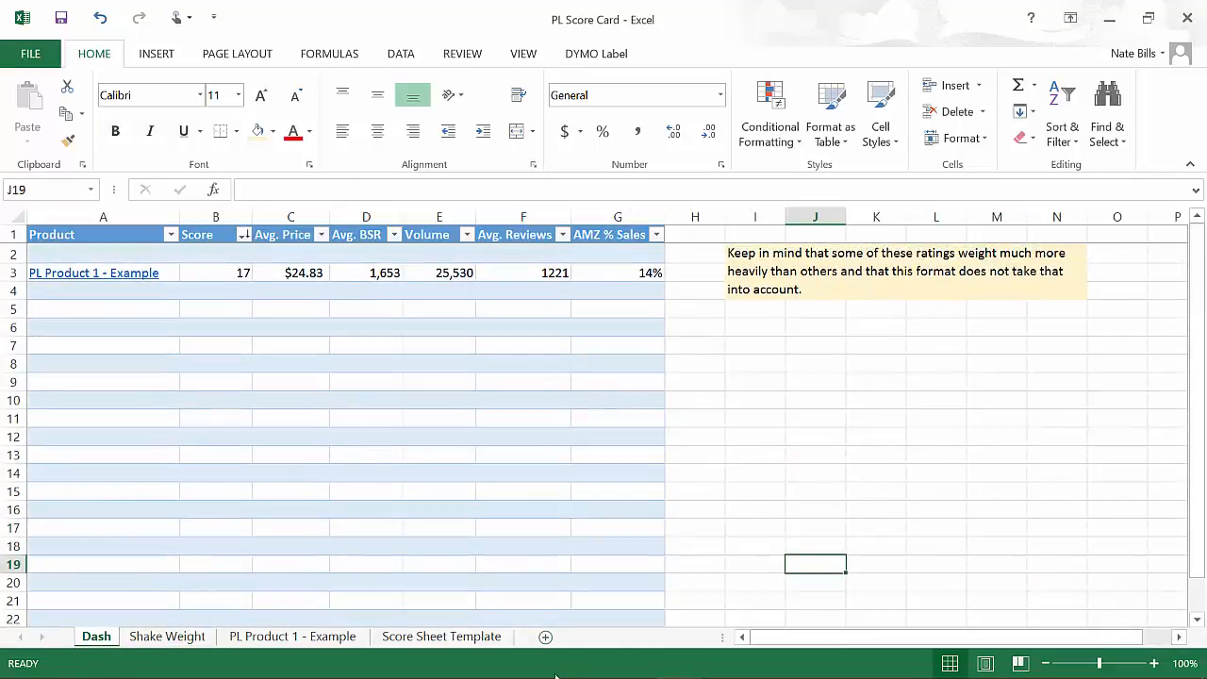
left_click(128, 296)
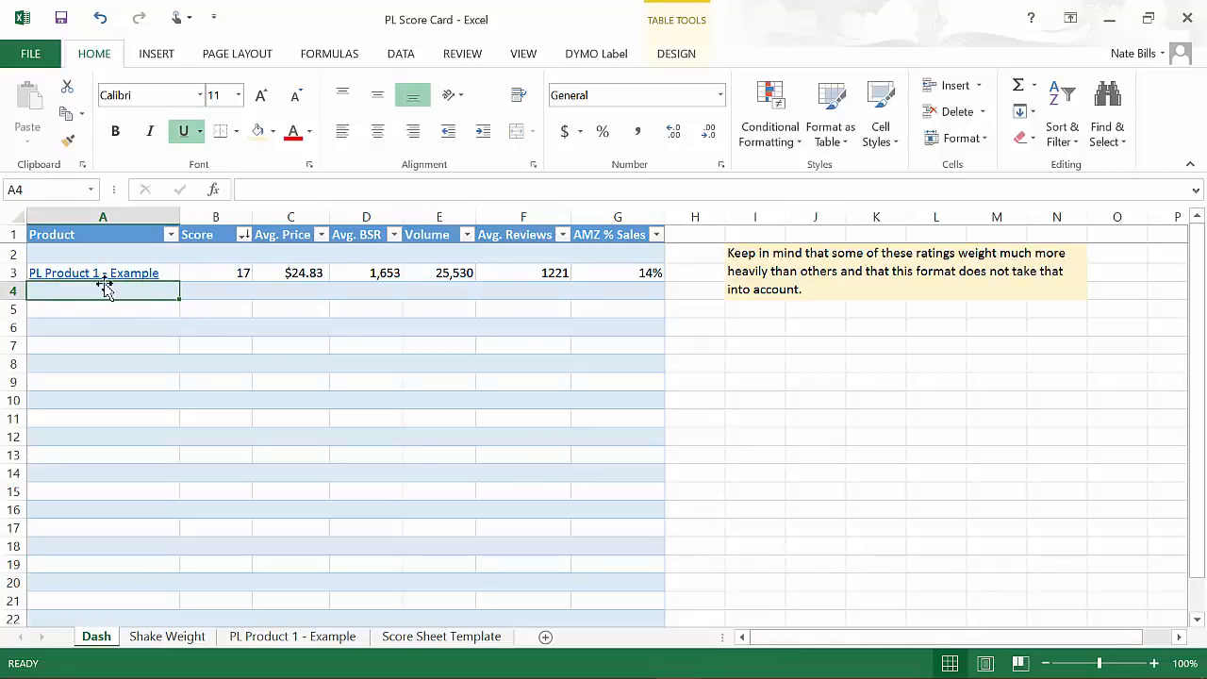
left_click_drag(612, 274, 128, 273)
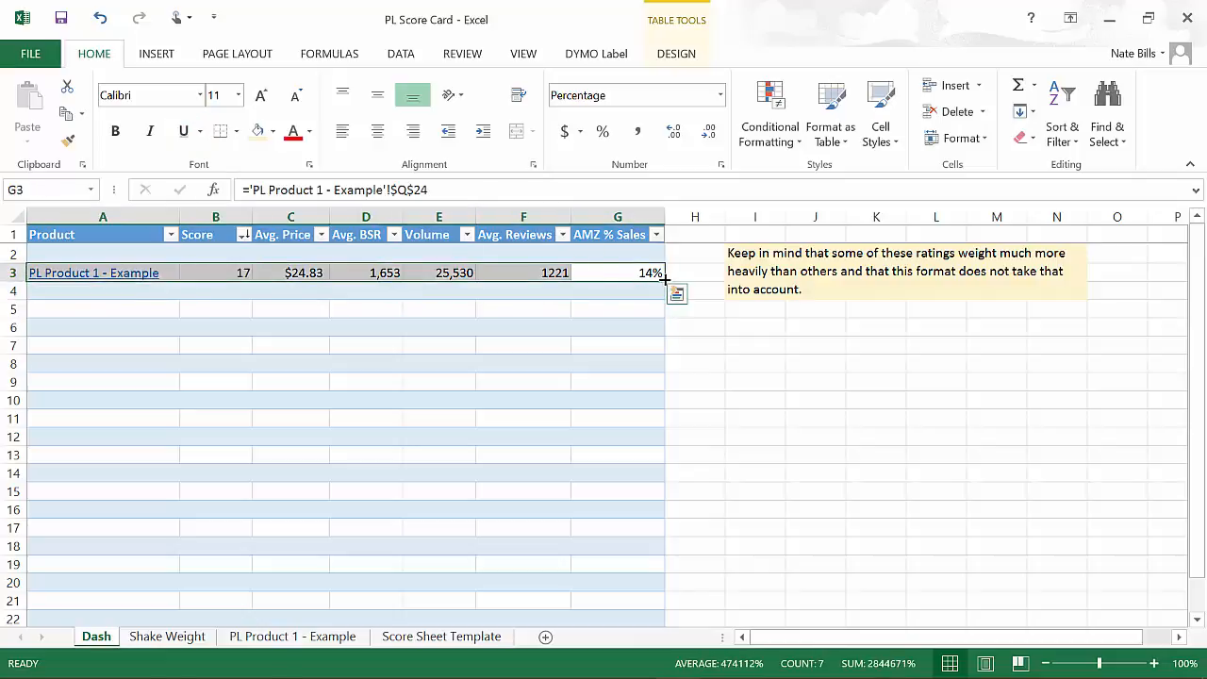
left_click_drag(664, 277, 664, 293)
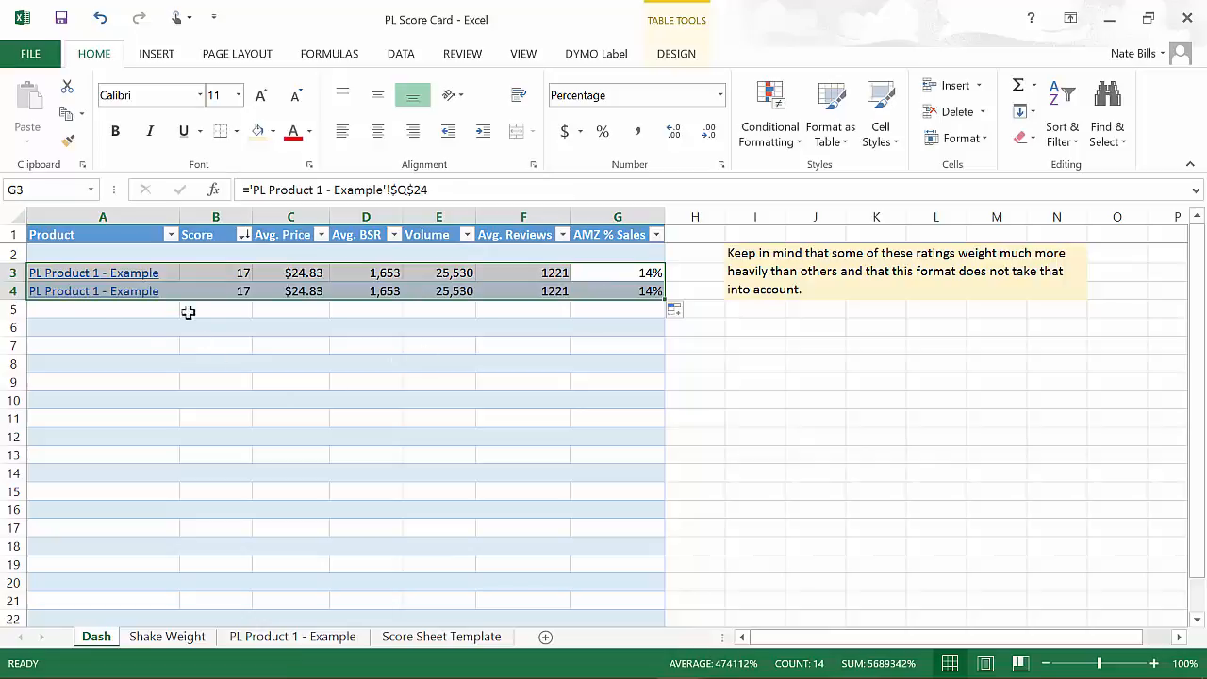
Rename the copied product entry in A4 of the Dash sheet as Shake Weight.
left_click(167, 288)
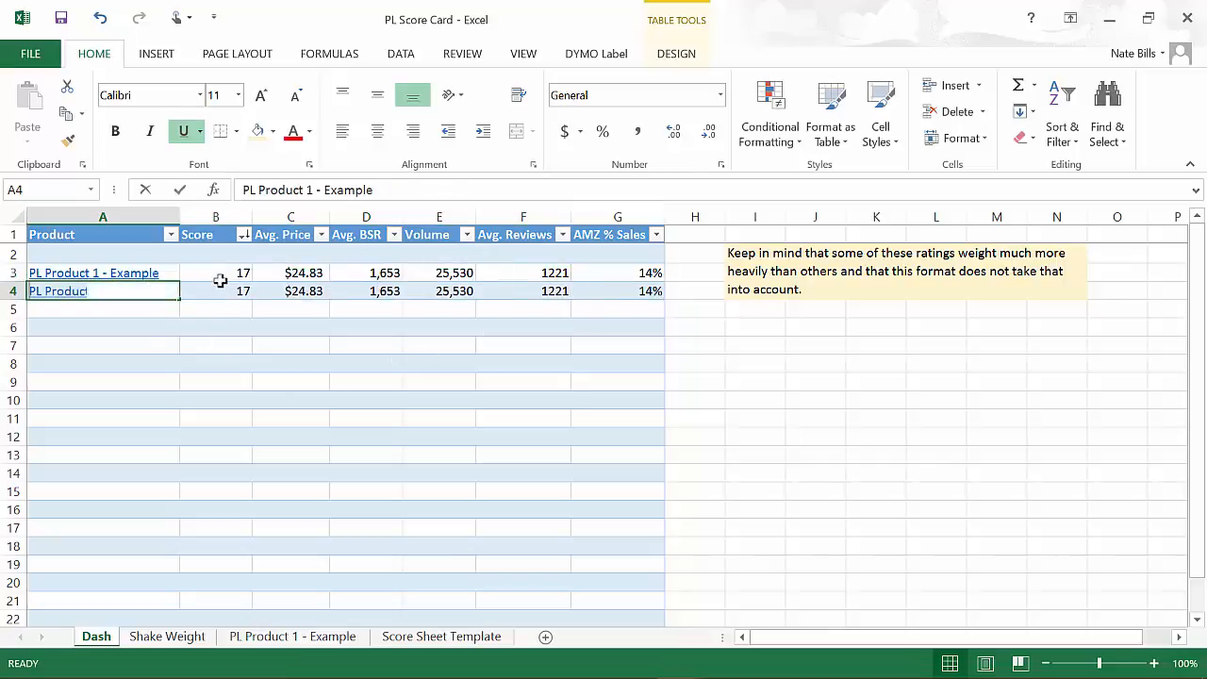
type("Shake Weight")
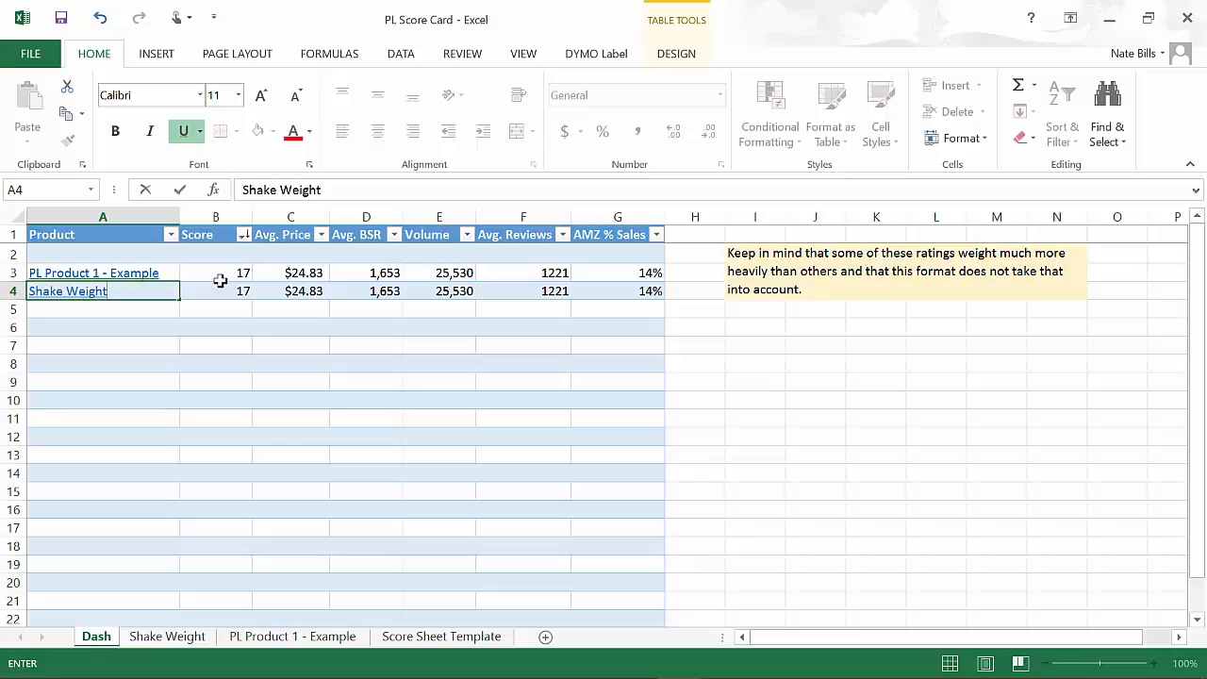
left_click(159, 57)
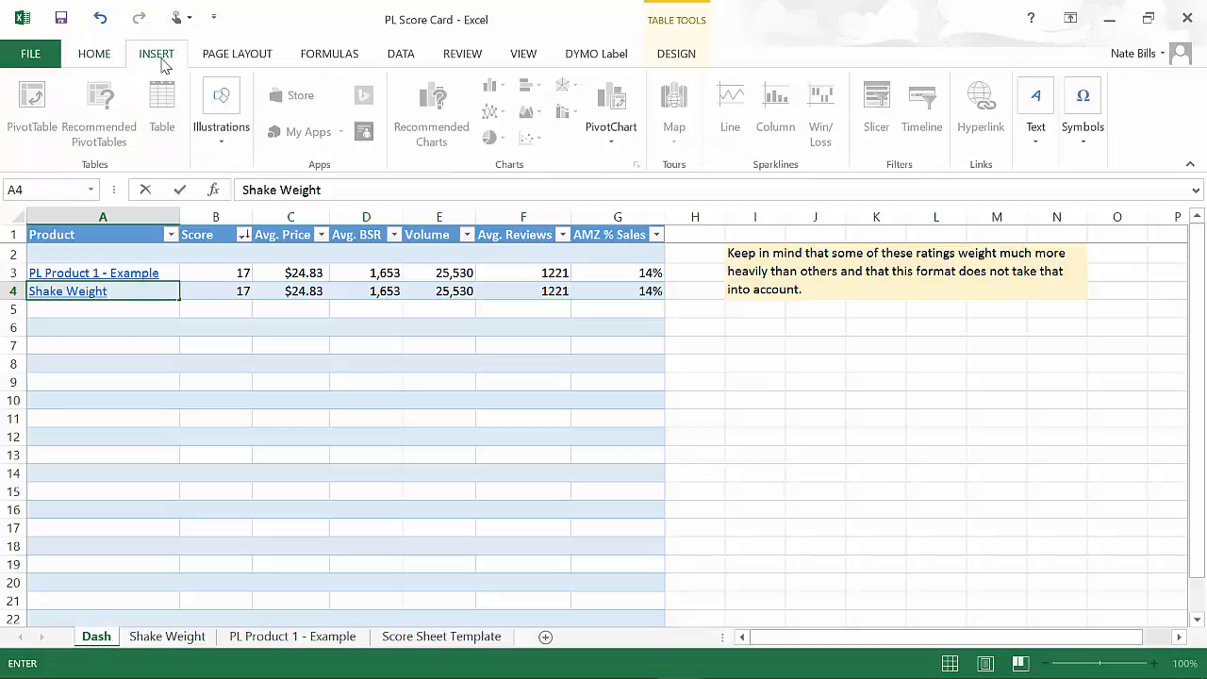
left_click(211, 330)
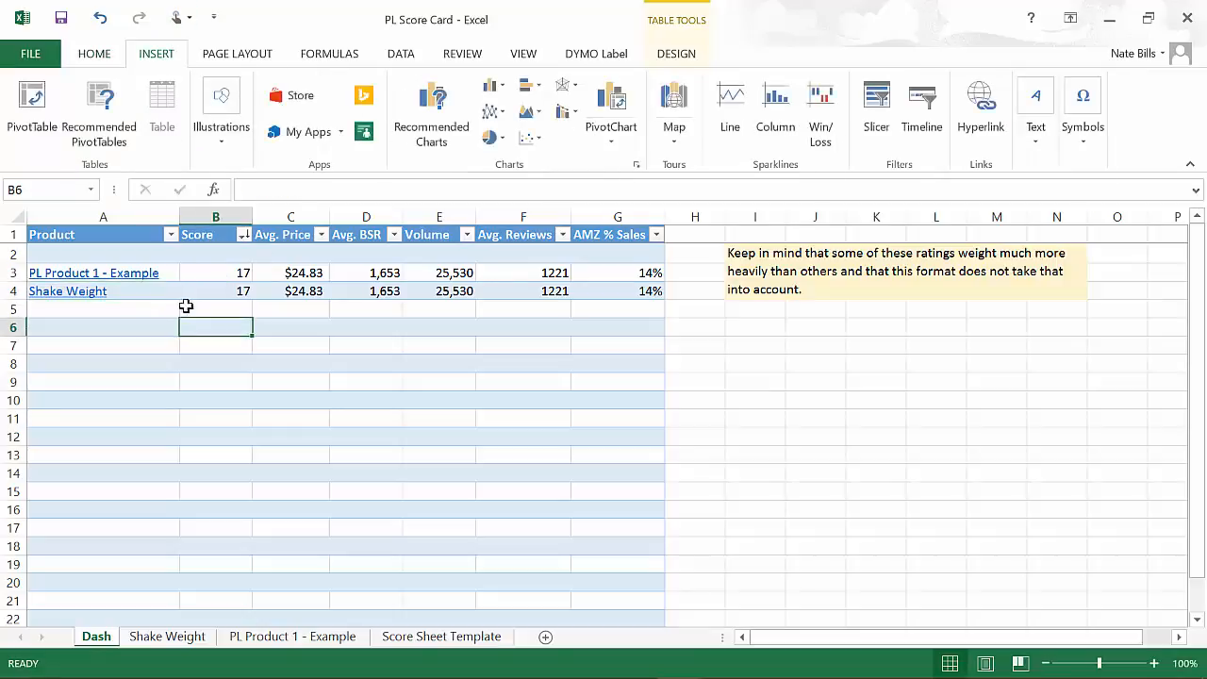
Change the hyperlink in A4 to point to cell A1 of the Shake Weight sheet.
left_click(160, 287)
key("alt")
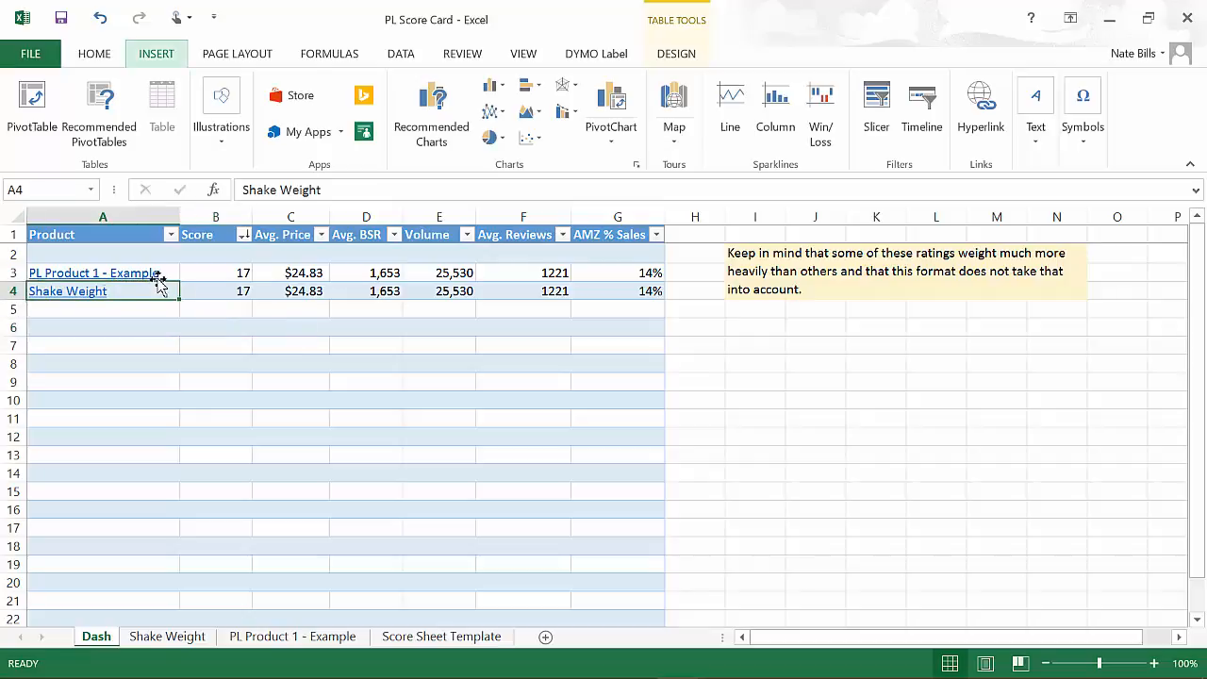
key("n")
key("i")
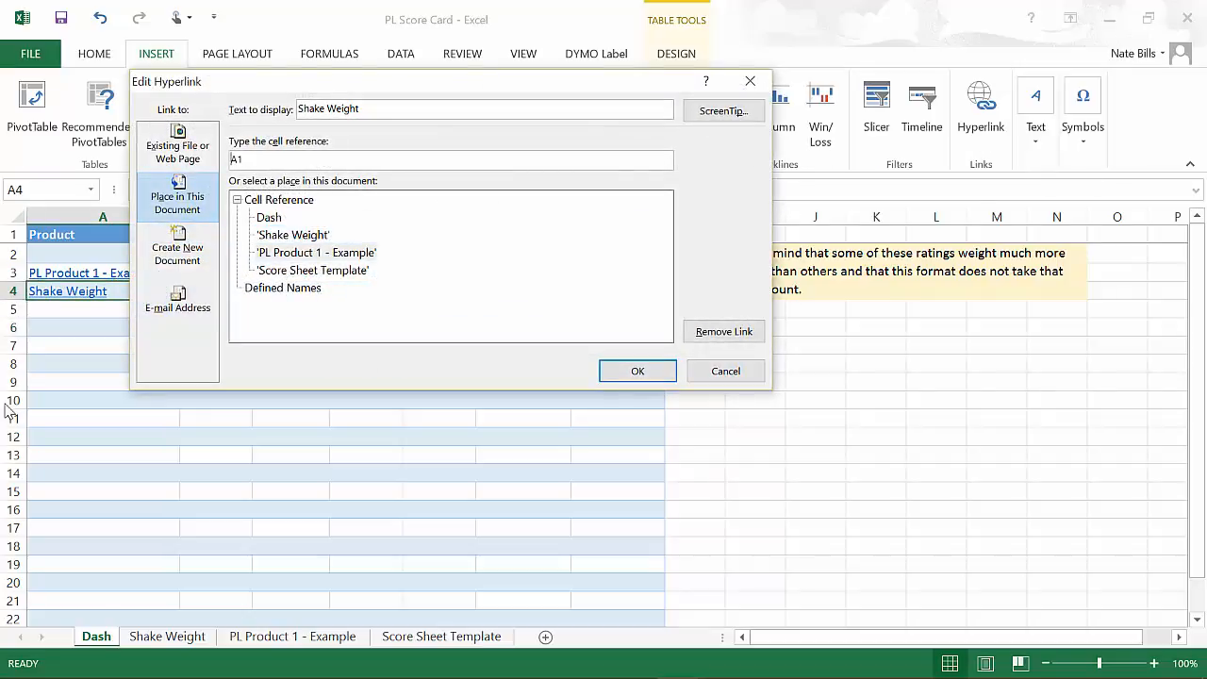
left_click(301, 237)
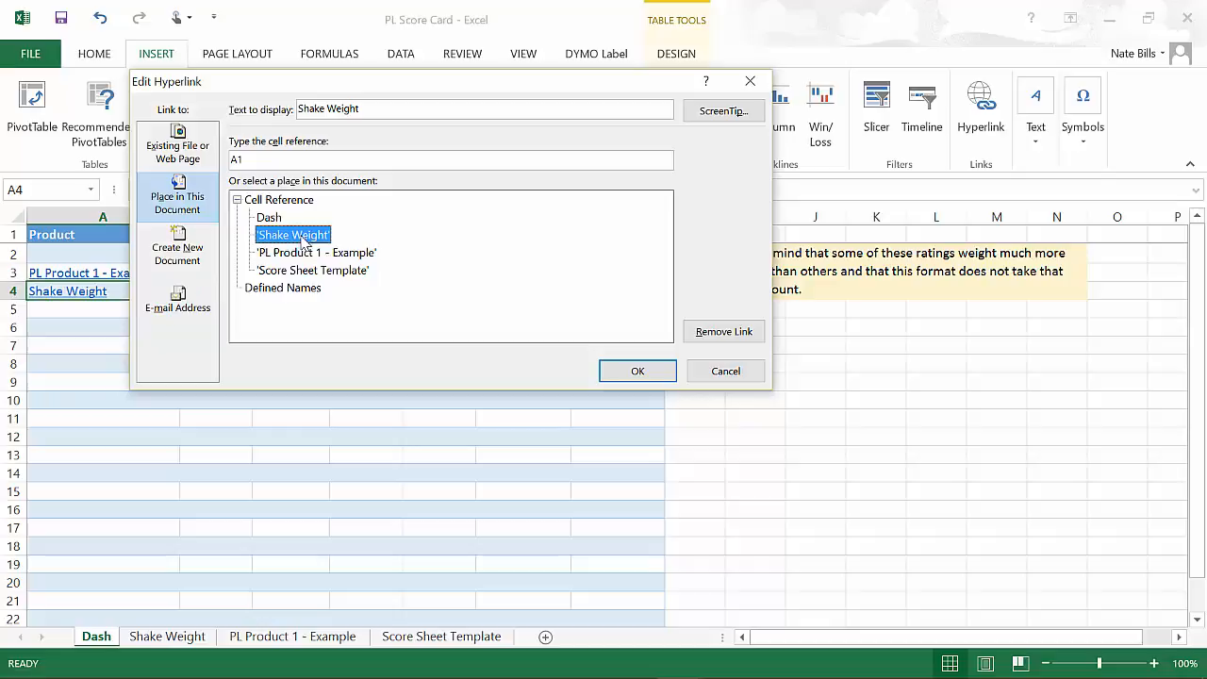
left_click(656, 374)
left_click(223, 294)
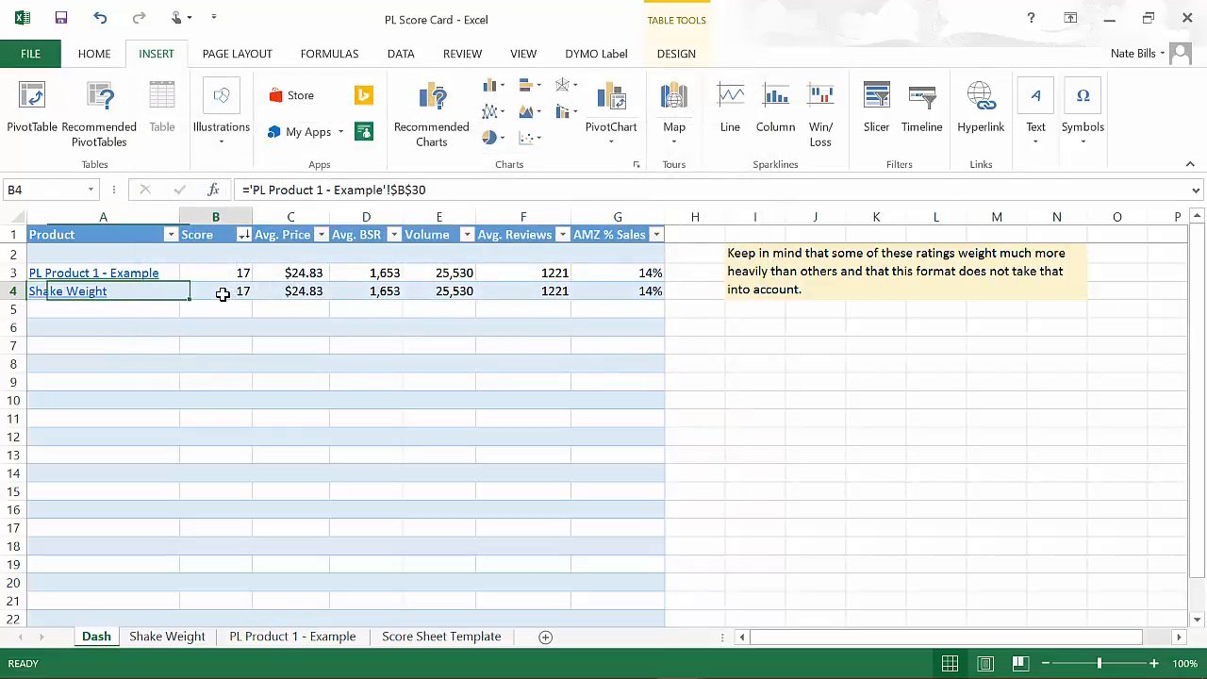
Set up a replacement for B4:G4 of the Dash sheet, finding 'PL Product 1 - Example' and replacing it with 'Shake Weight'.
left_click_drag(234, 289, 618, 289)
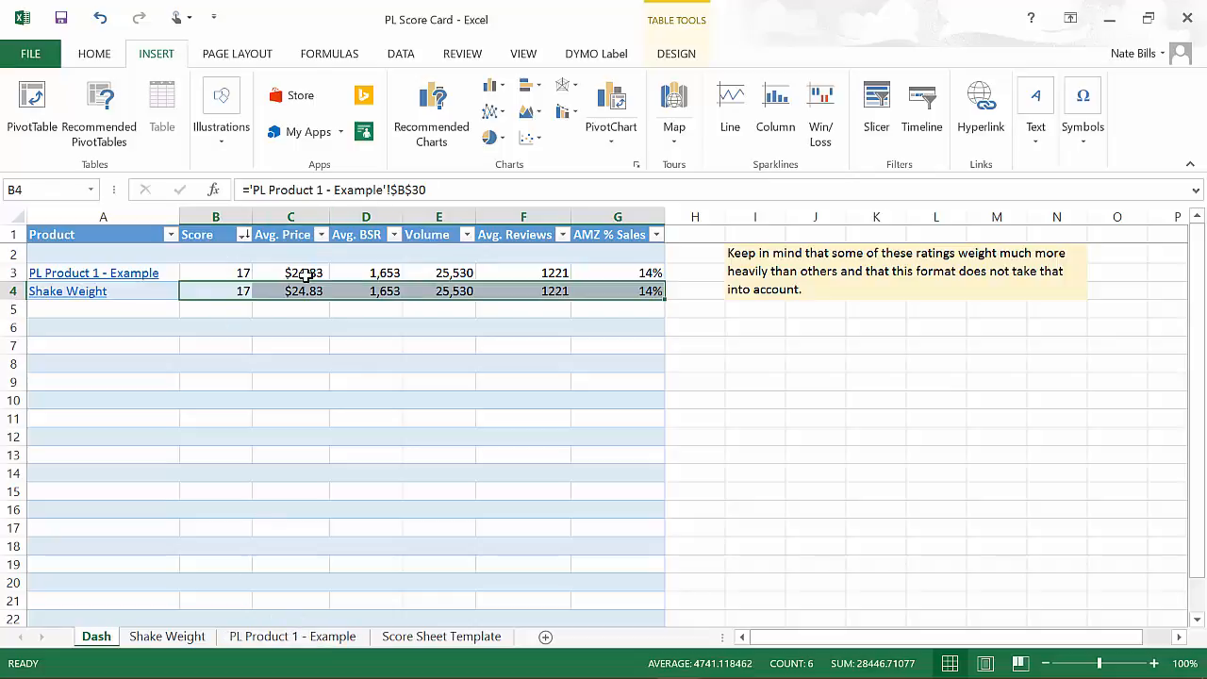
key("ctrl+f")
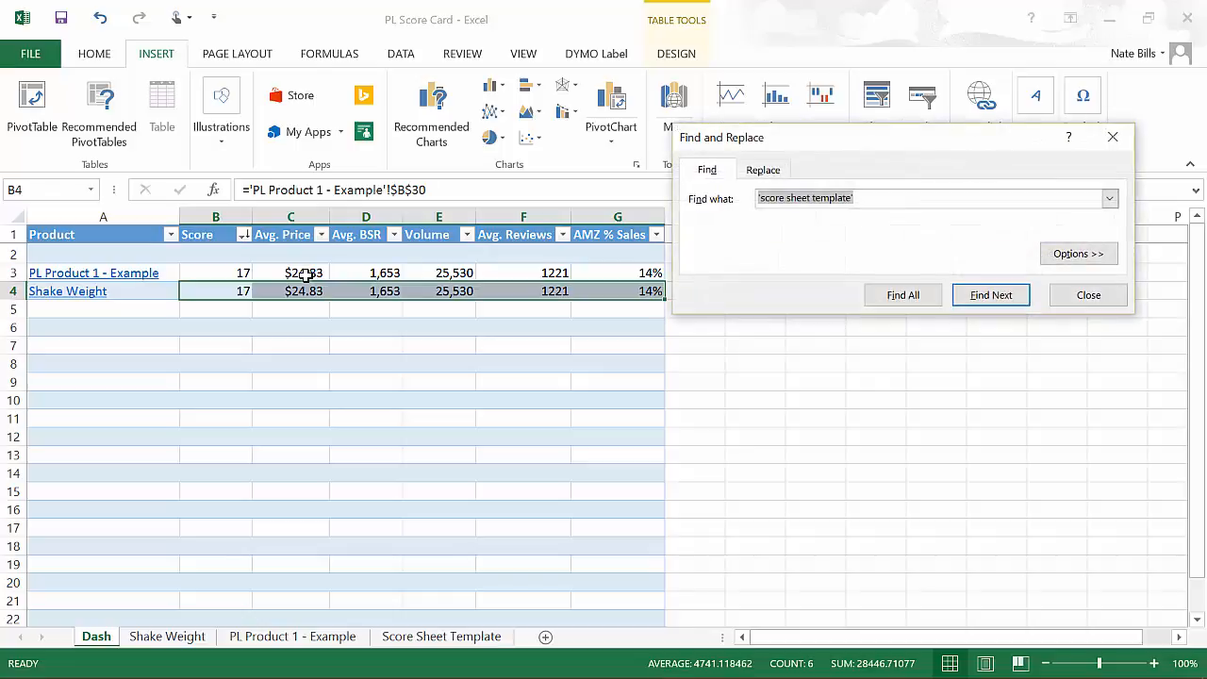
left_click(771, 168)
key("ctrl+c")
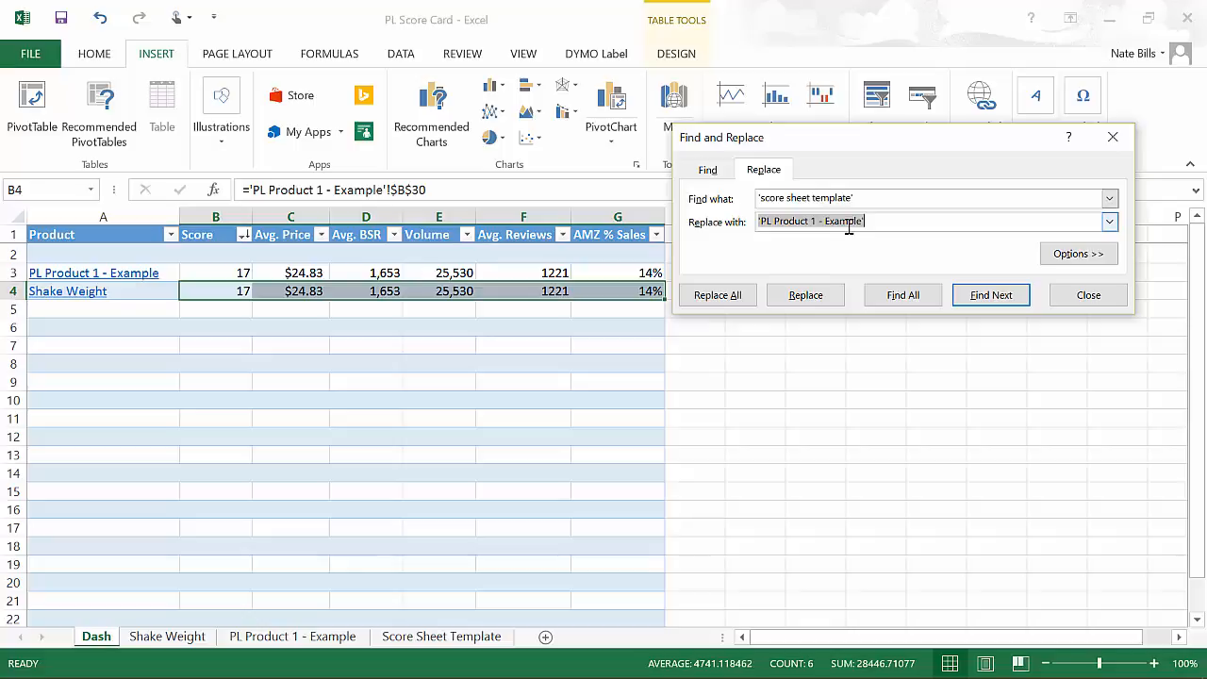
key("BackSpace")
double_click(868, 198)
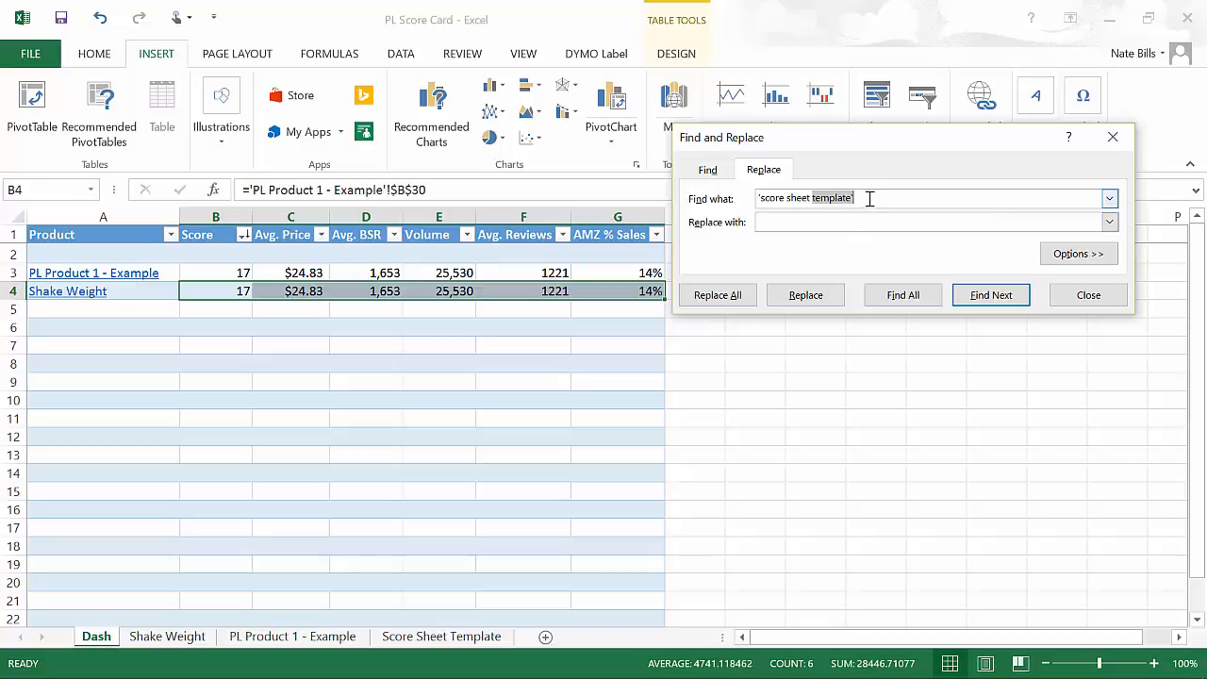
left_click(869, 199)
key("ctrl+v")
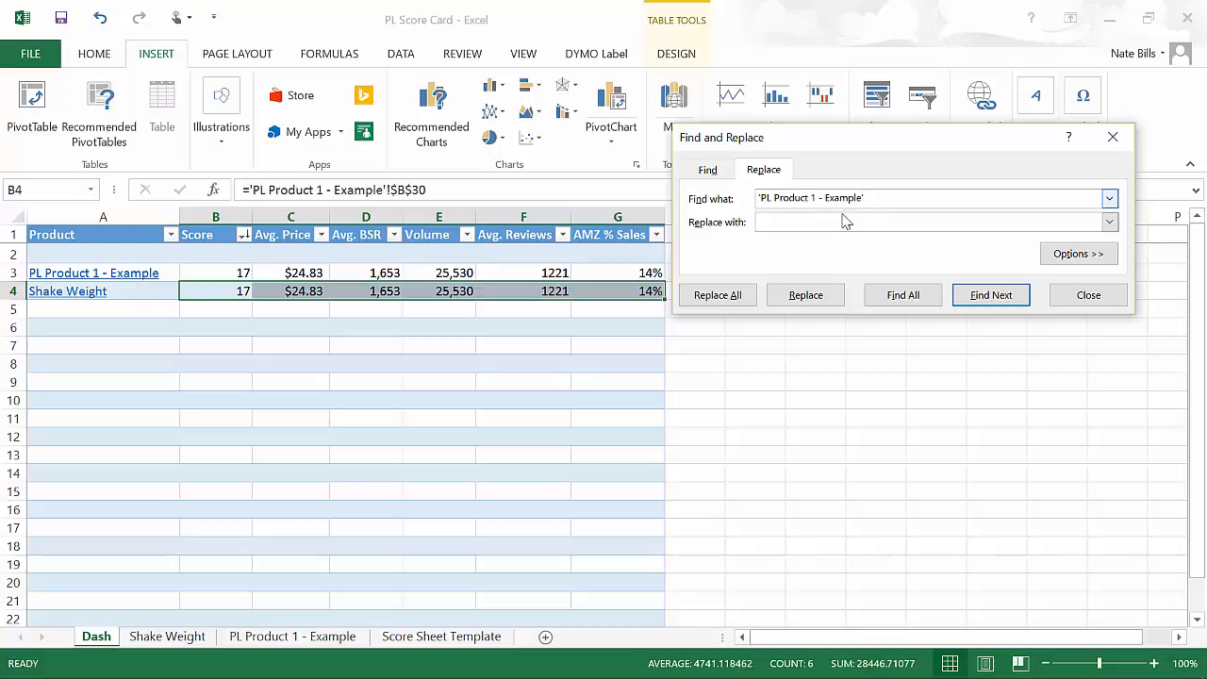
left_click(842, 217)
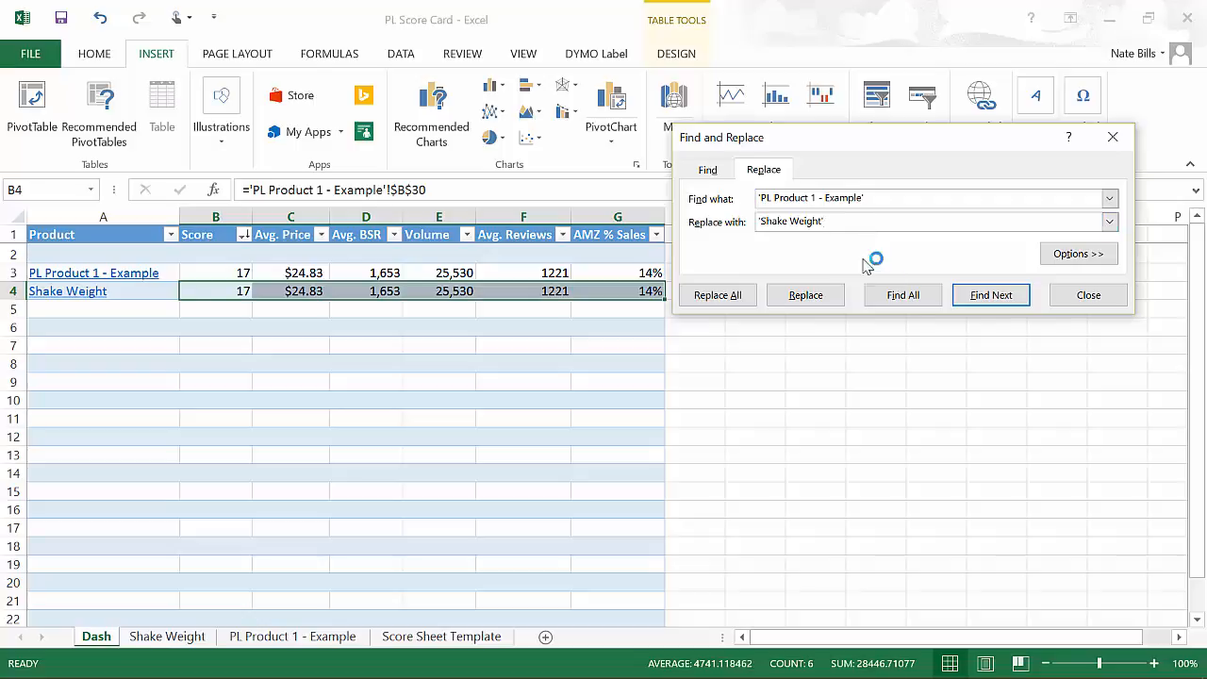
Replace the sheet reference in the formulas of B4 through F4 one cell at a time and close Find and Replace.
left_click(913, 304)
left_click(807, 295)
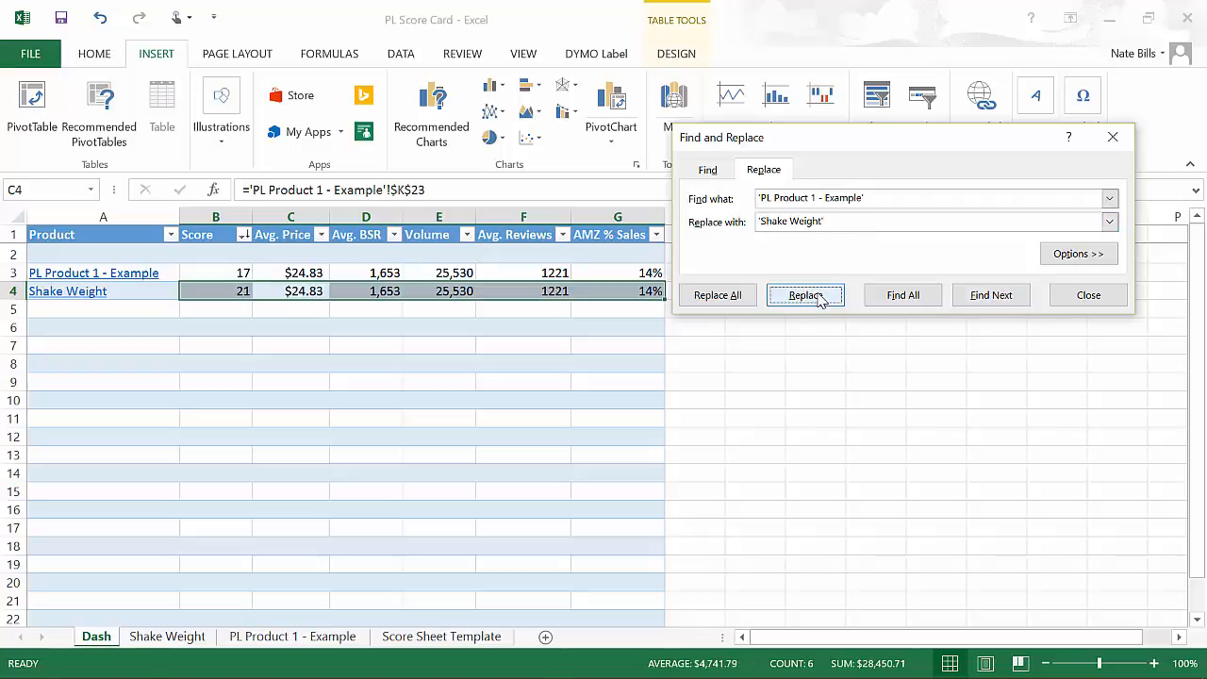
left_click(809, 296)
left_click(819, 298)
left_click(819, 298)
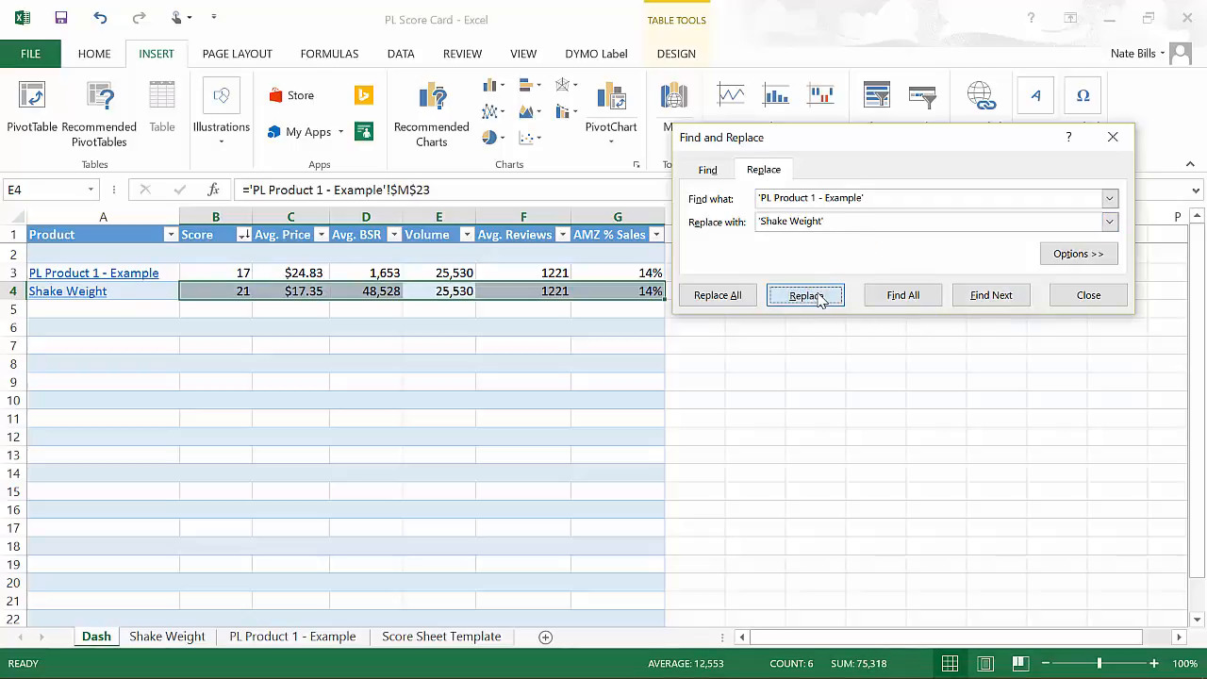
left_click(820, 298)
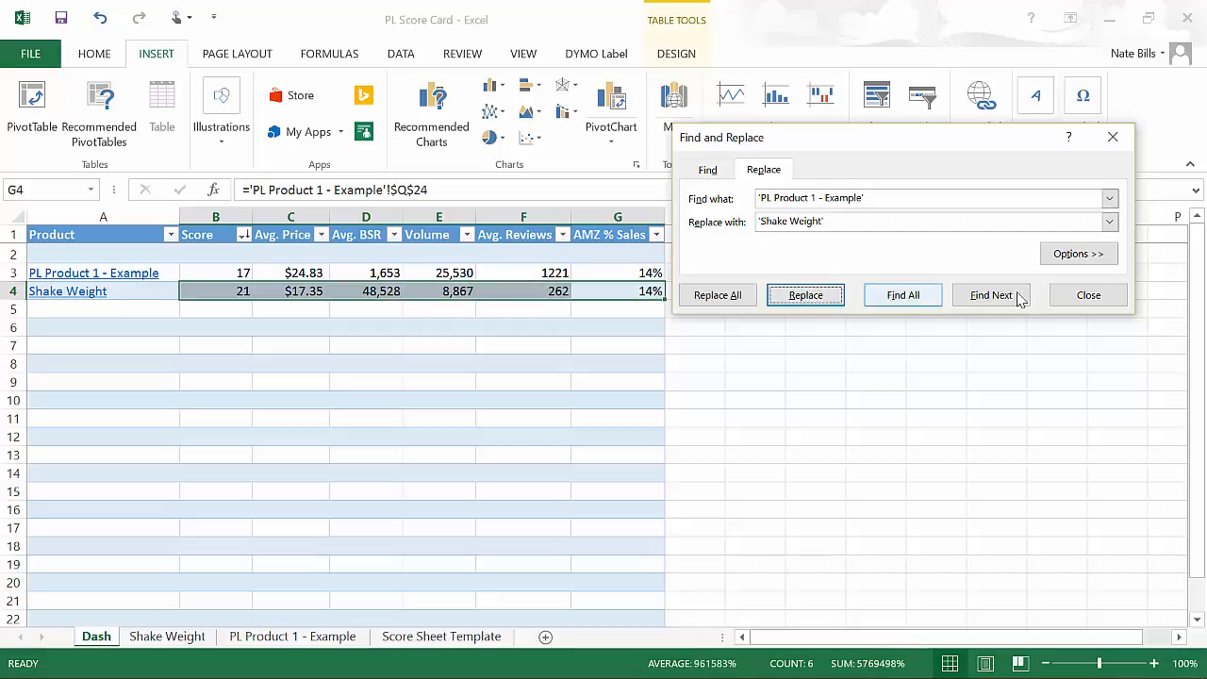
left_click(1105, 298)
left_click(436, 403)
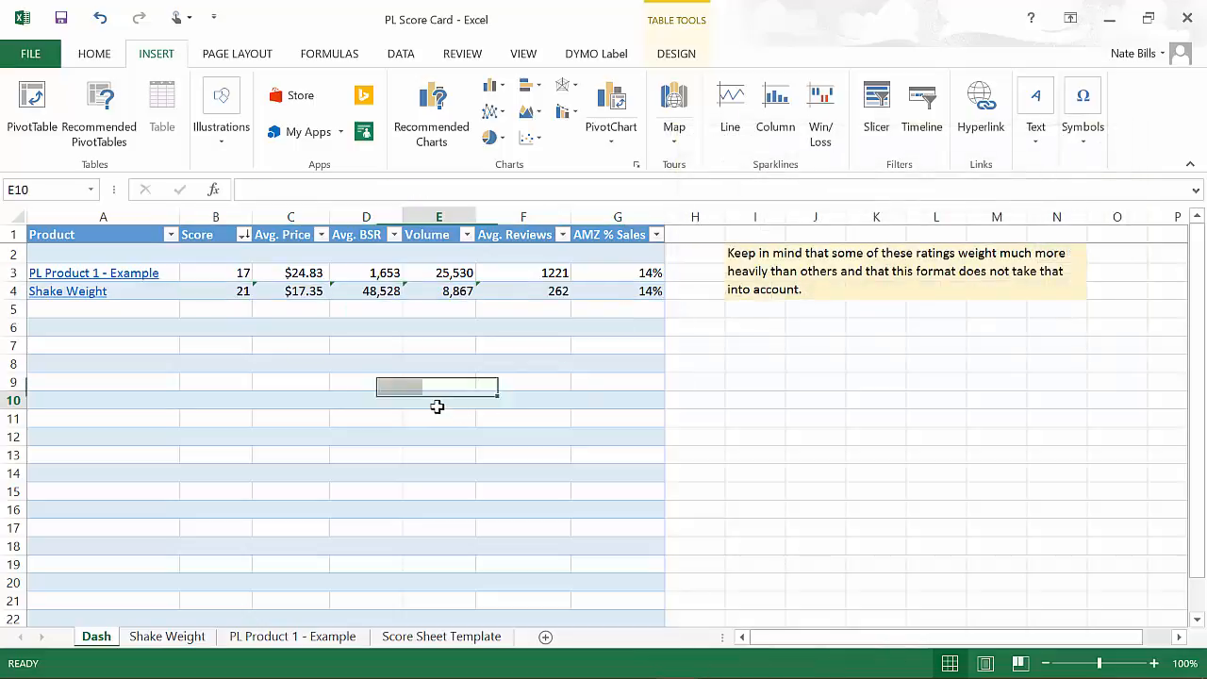
Check the formulas in B4 and C4, and ignore the inconsistent calculated column formula error in C4.
left_click(243, 293)
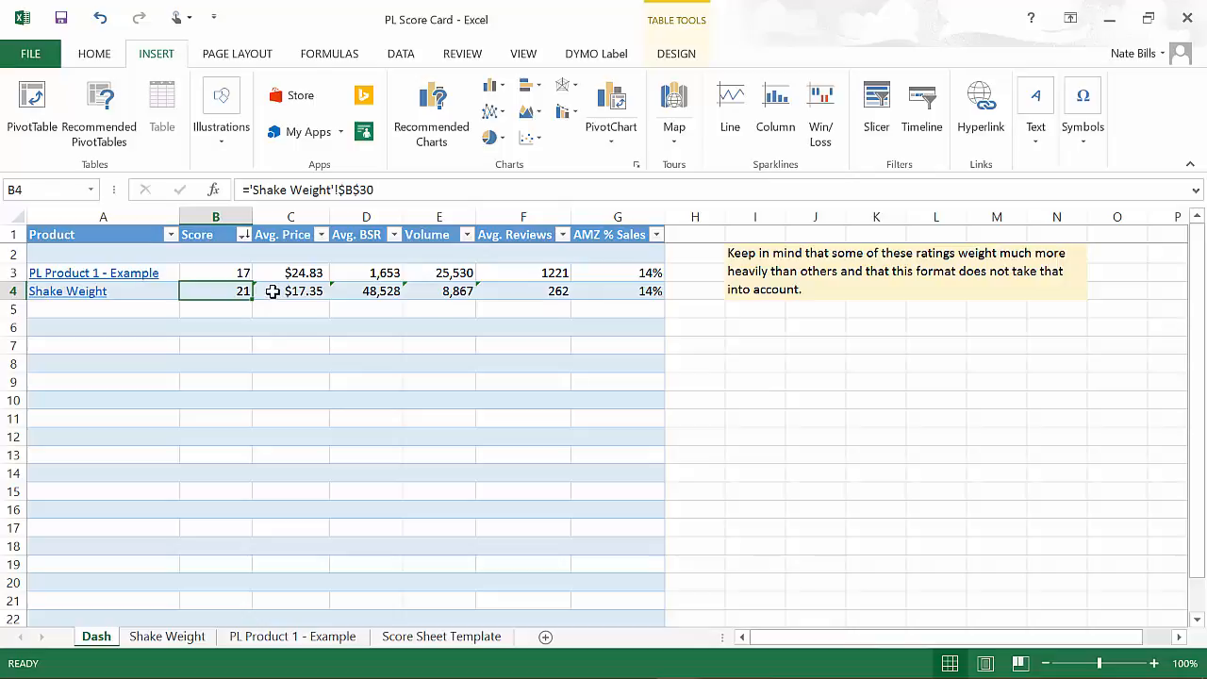
left_click(271, 291)
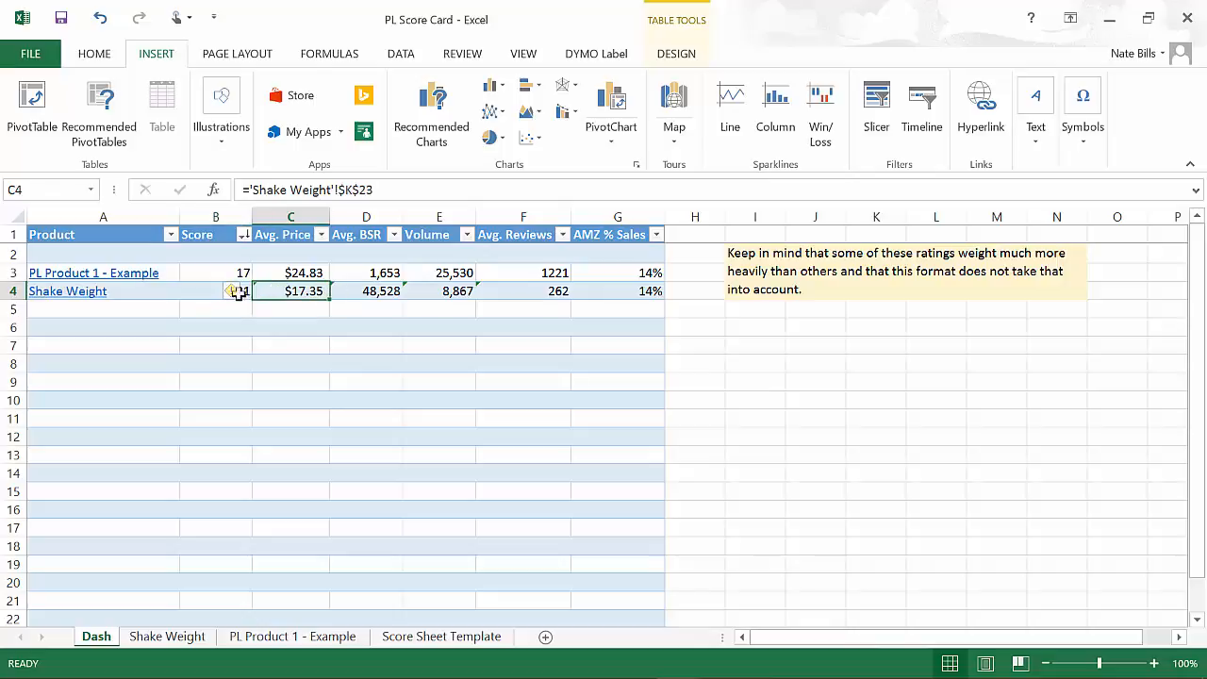
left_click(243, 294)
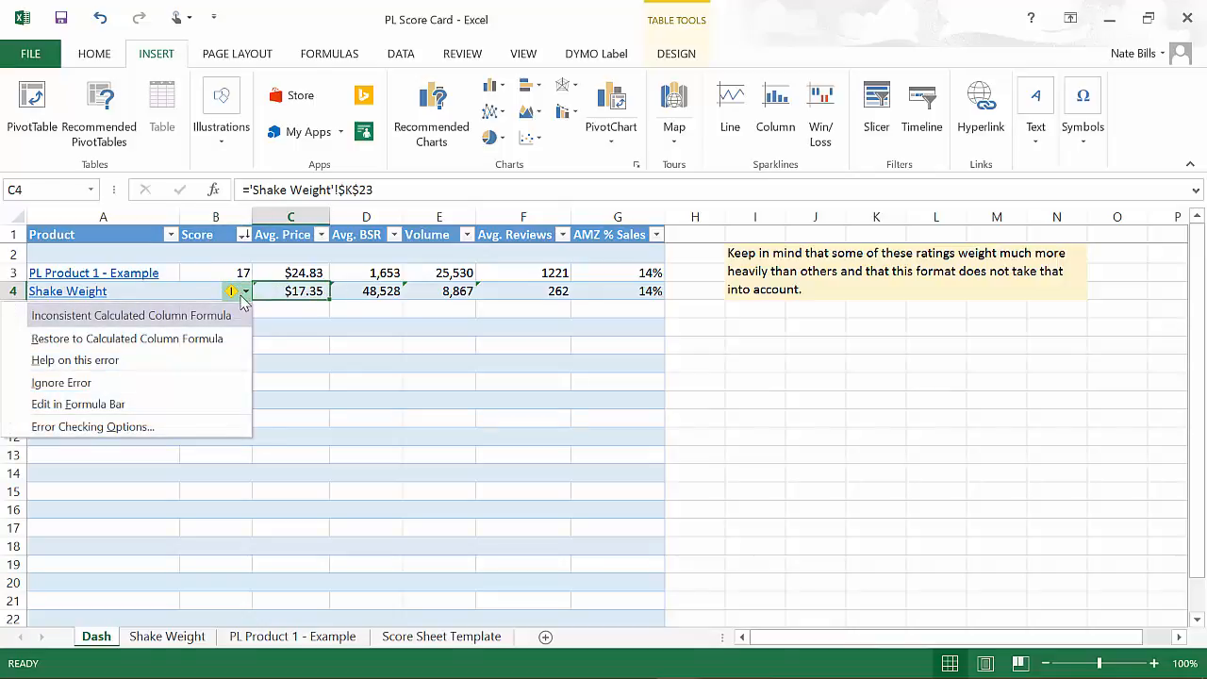
left_click(187, 394)
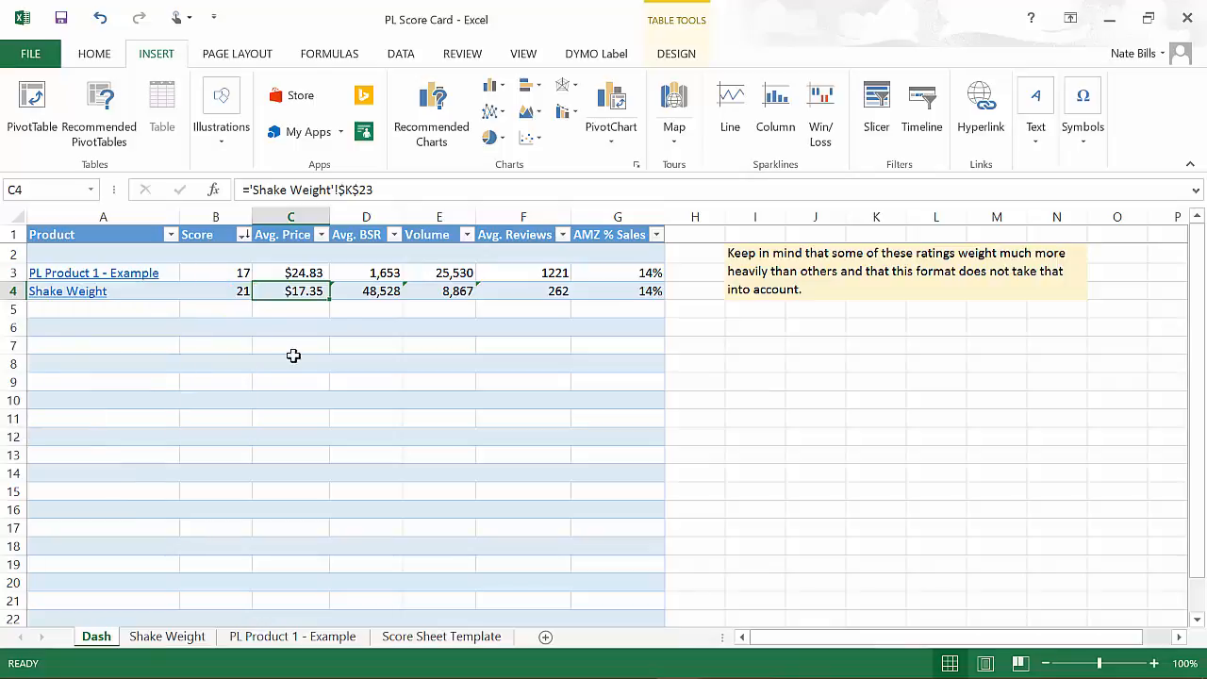
left_click(278, 329)
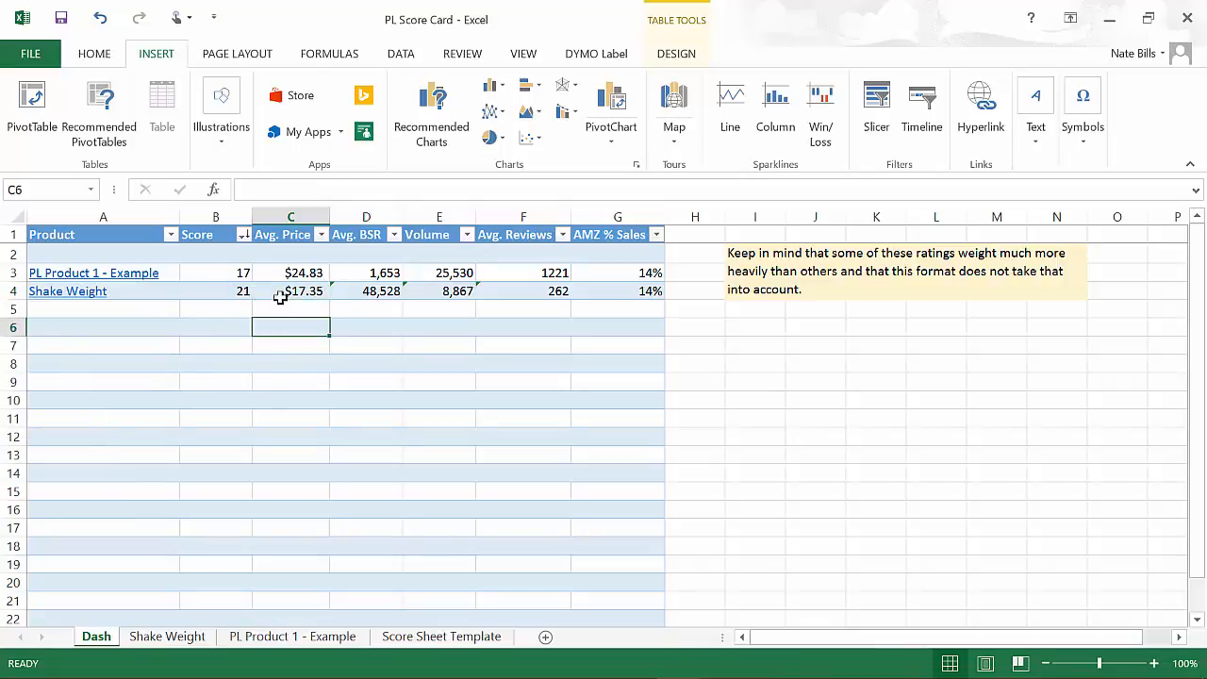
Compare the score and average price in B4 and C4 with the source values on the Shake Weight sheet.
left_click(217, 295)
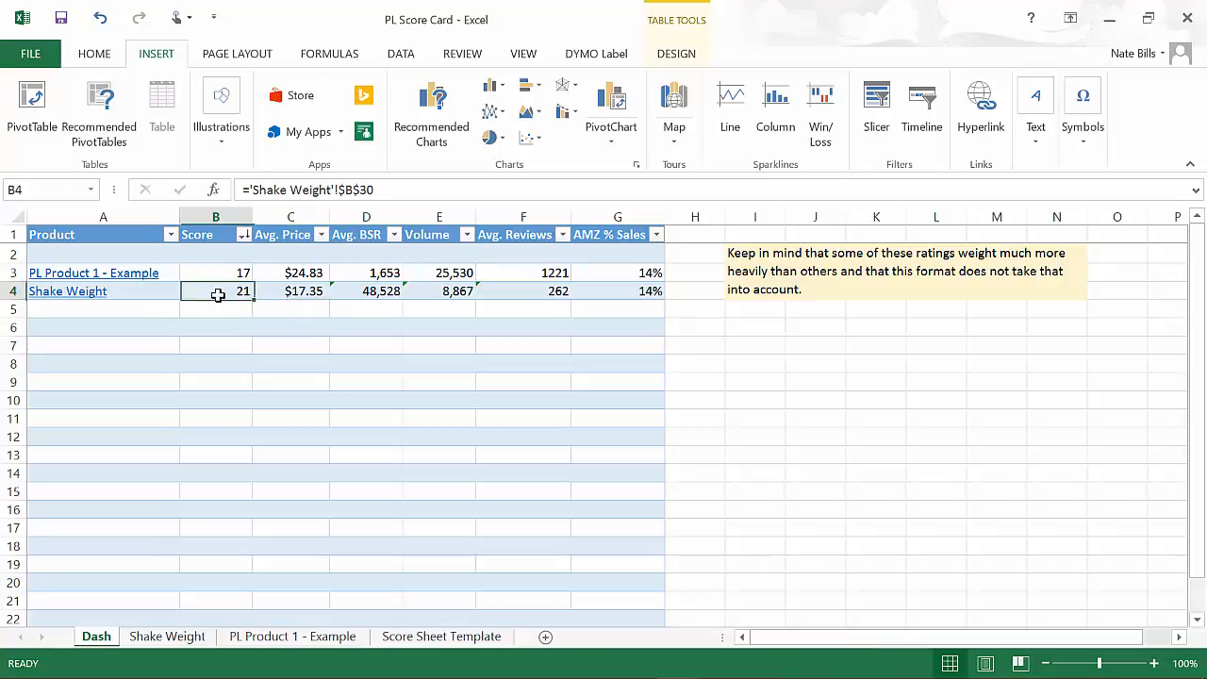
left_click(167, 637)
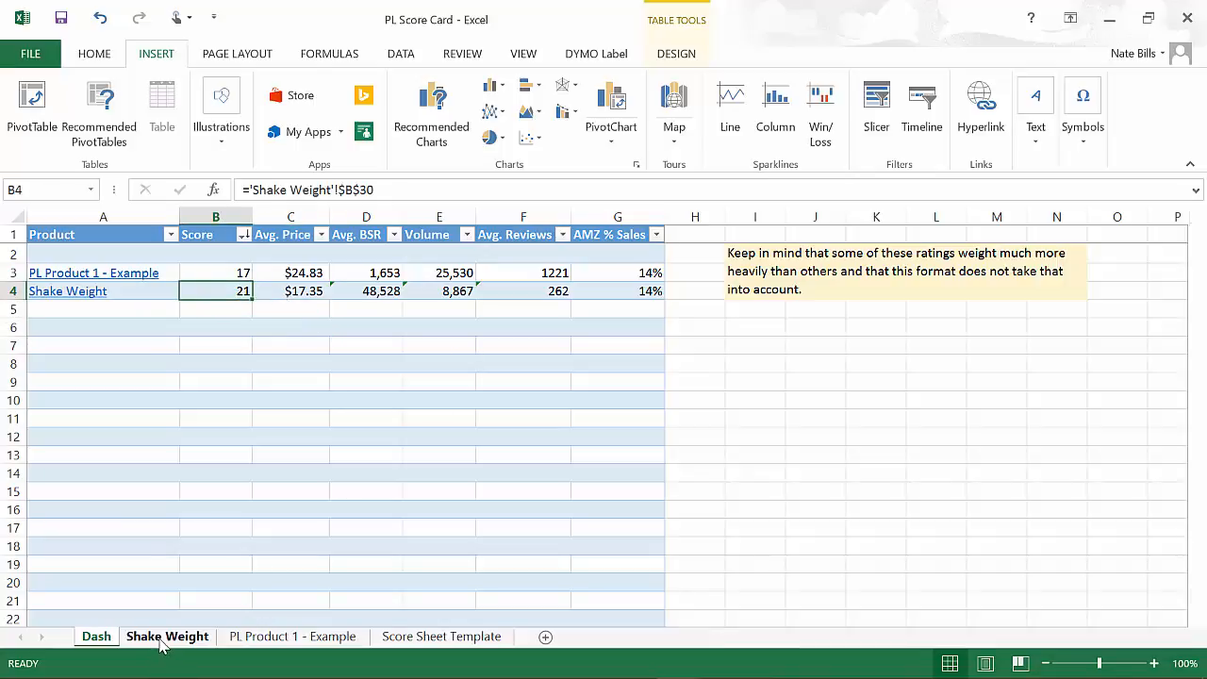
left_click(96, 637)
left_click(301, 291)
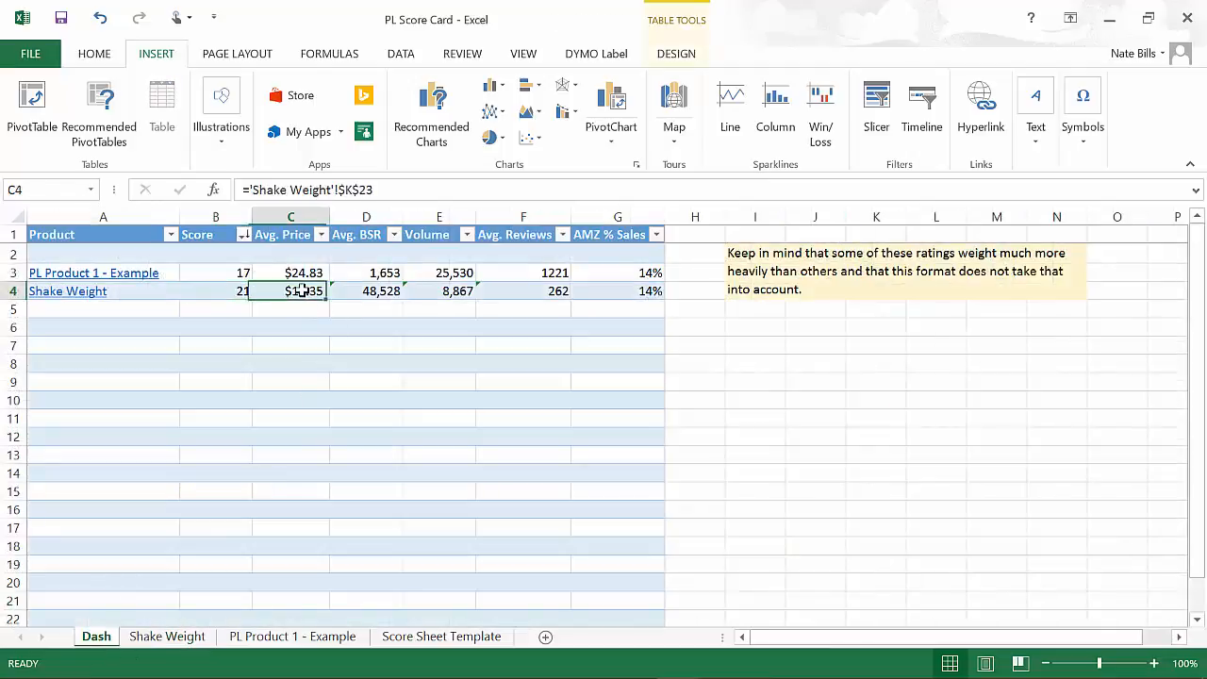
left_click(178, 649)
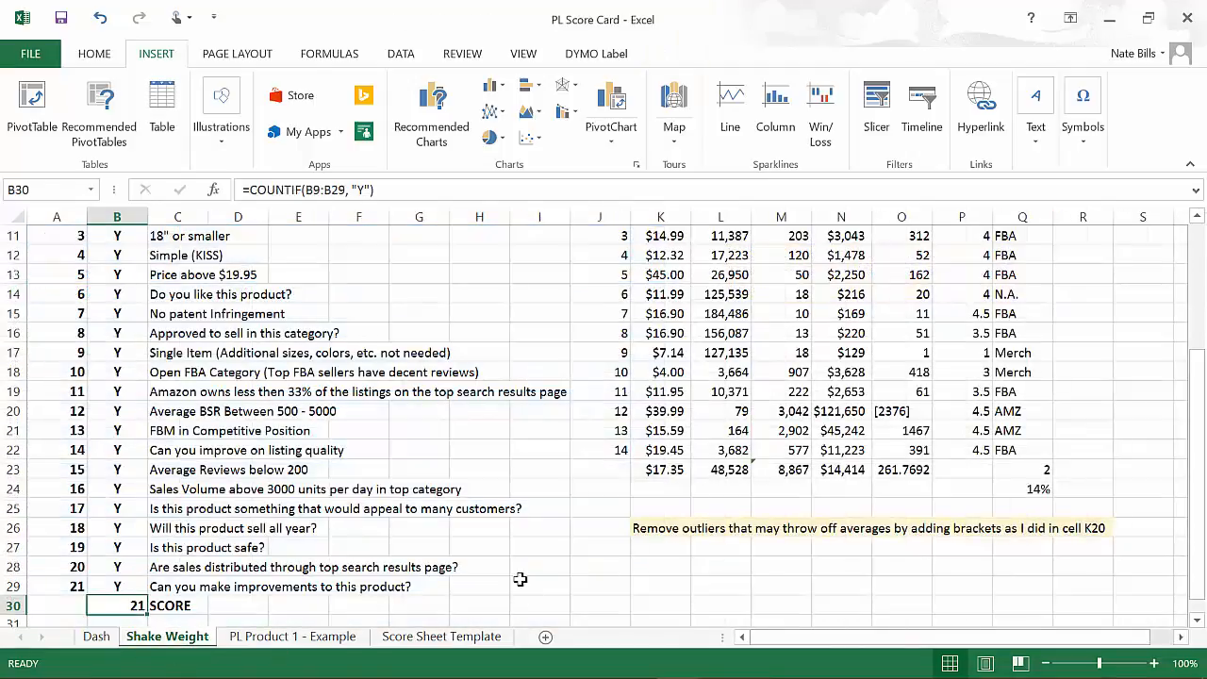
left_click(97, 637)
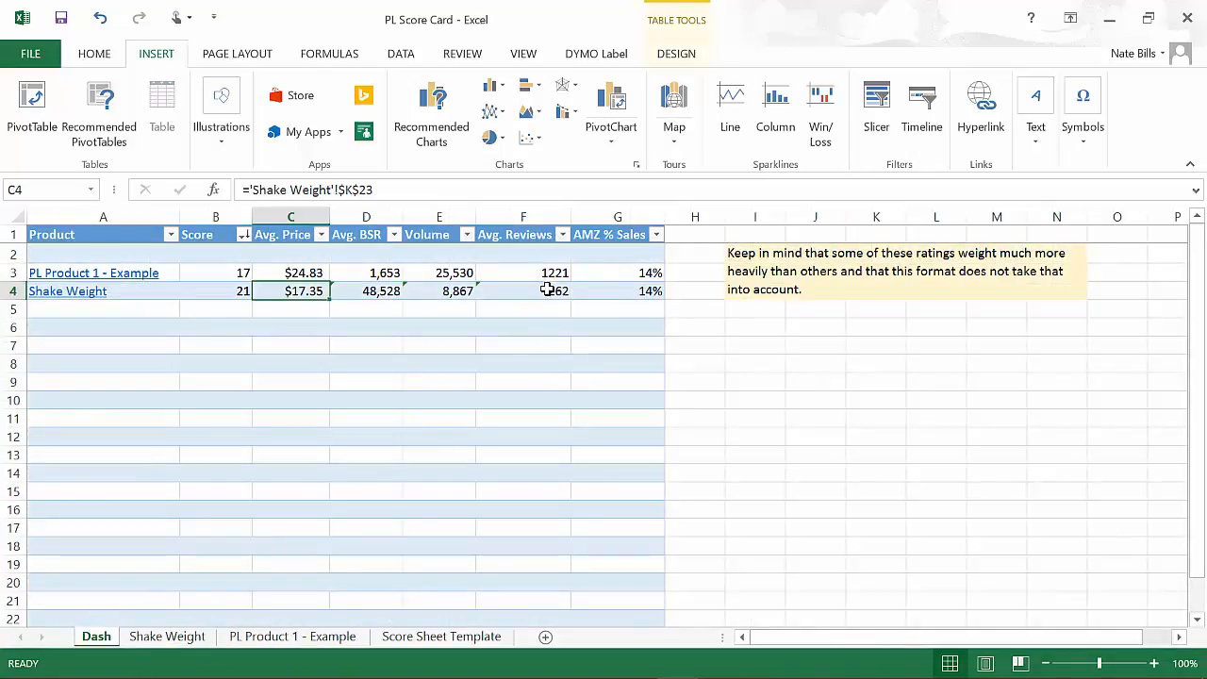
Compare the formulas in G3 and G4, and copy the 'Shake Weight' sheet reference from the formula in F4.
left_click(635, 291)
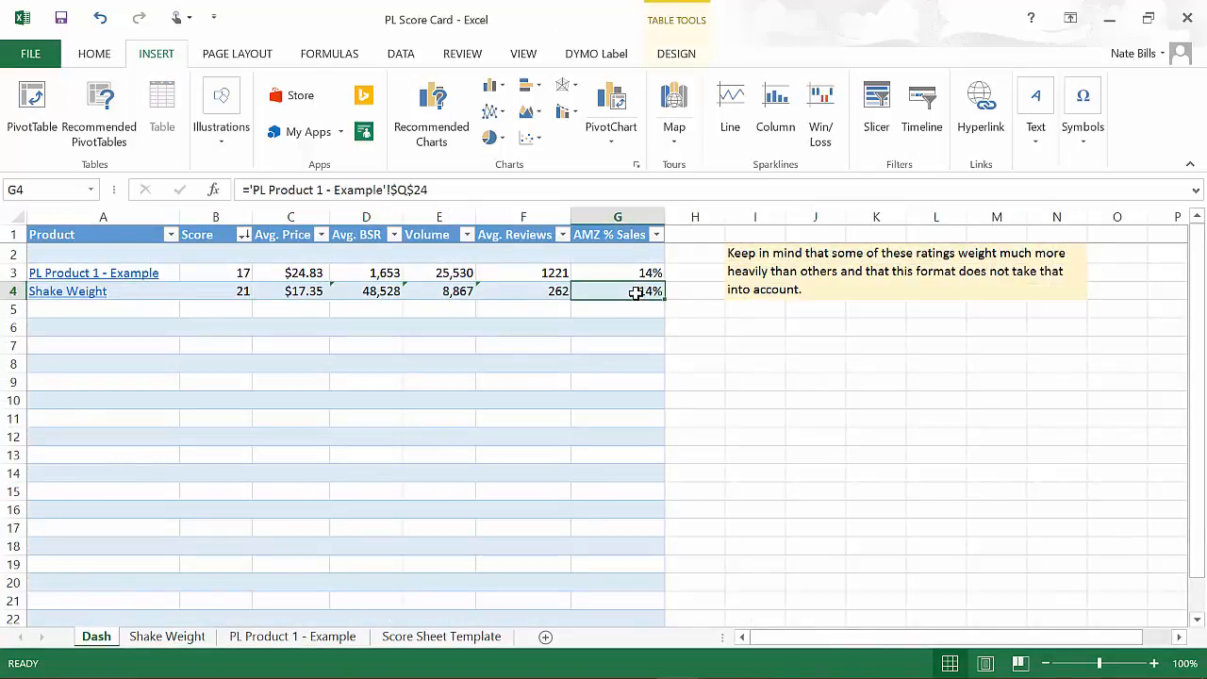
left_click(618, 273)
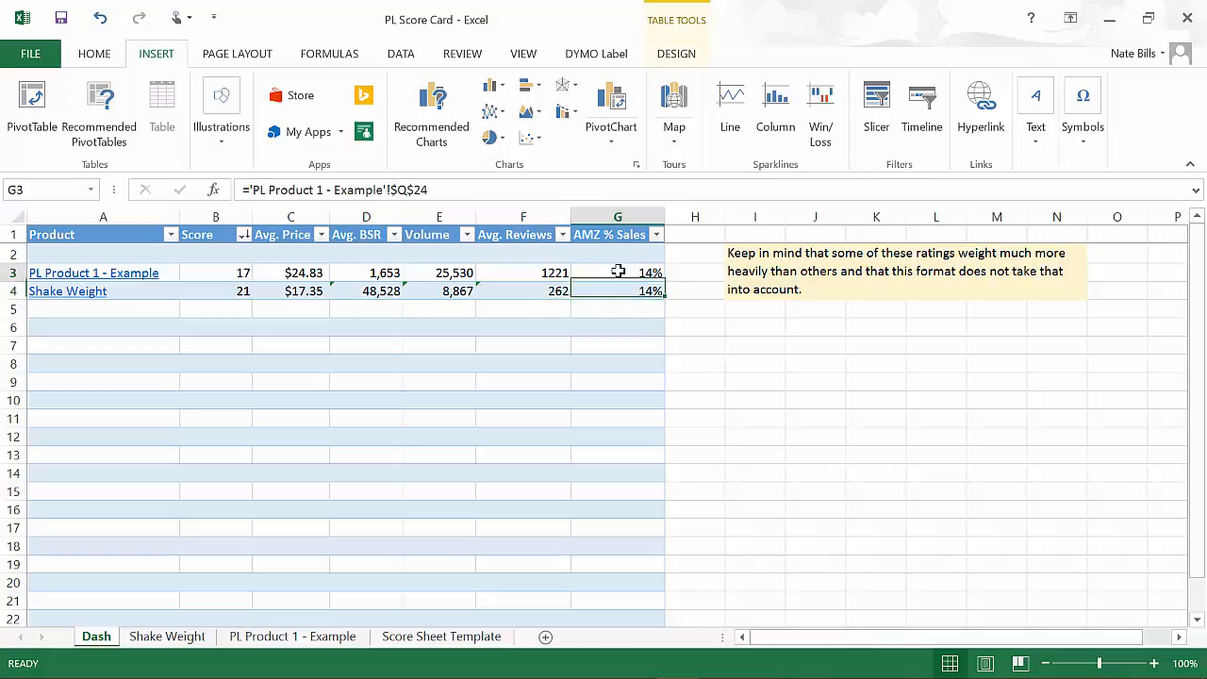
left_click(619, 291)
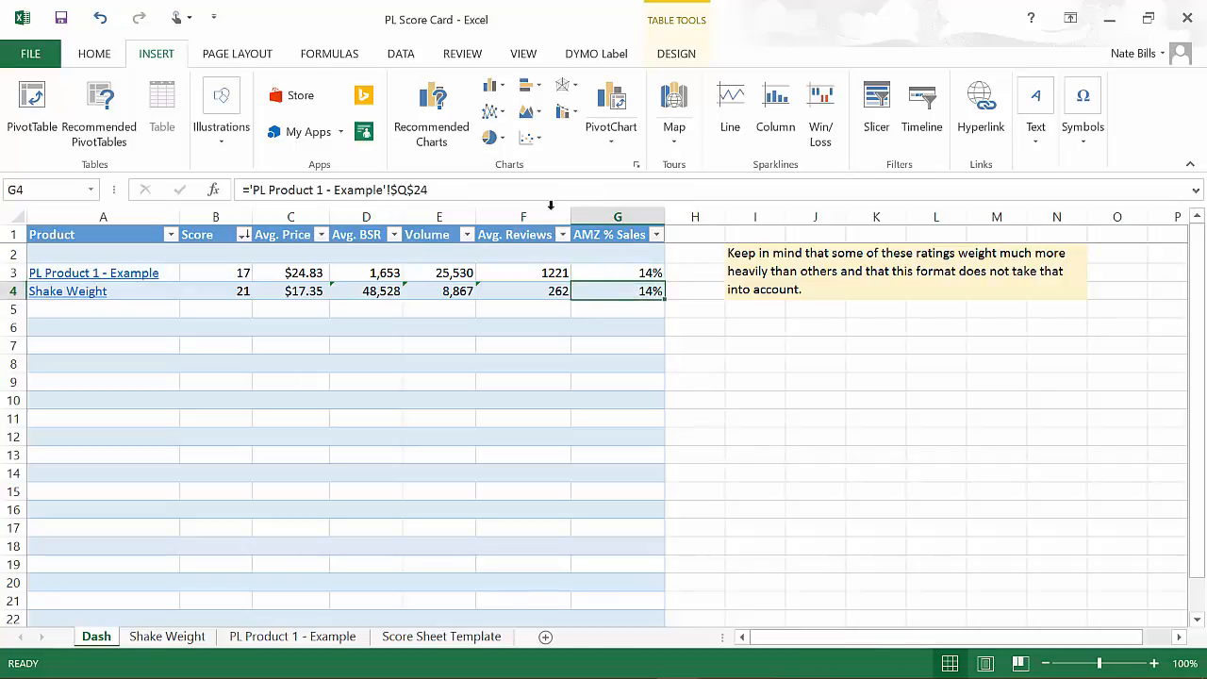
left_click(532, 291)
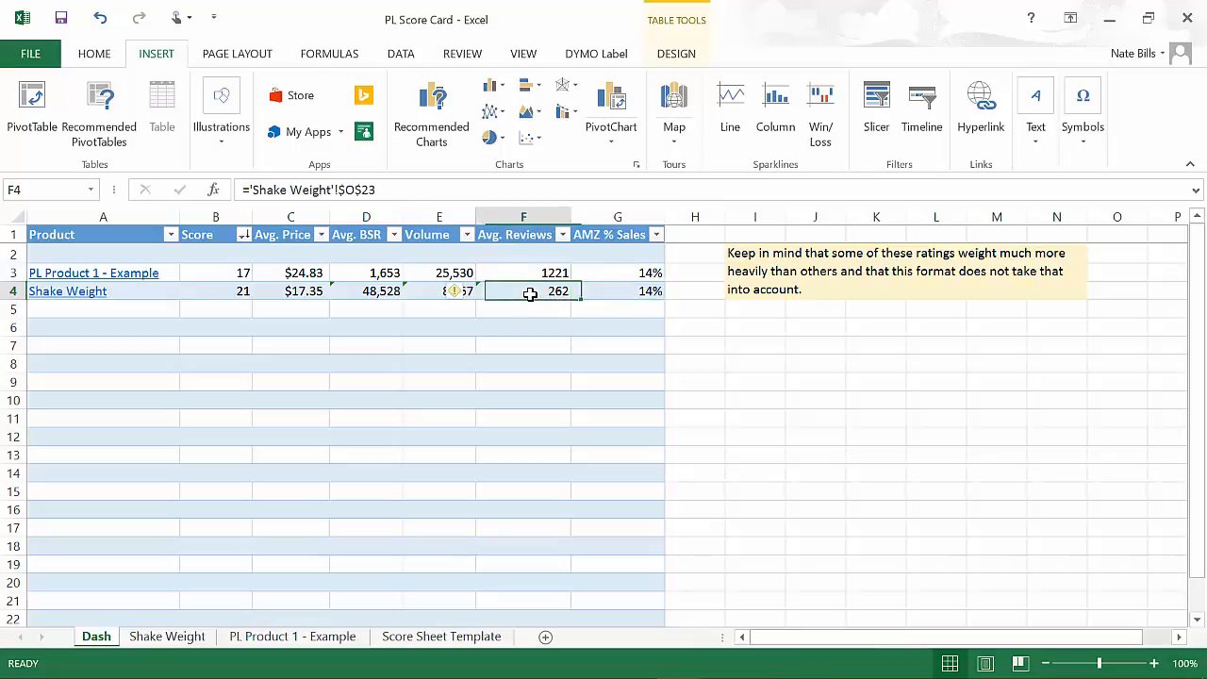
left_click_drag(252, 193, 334, 191)
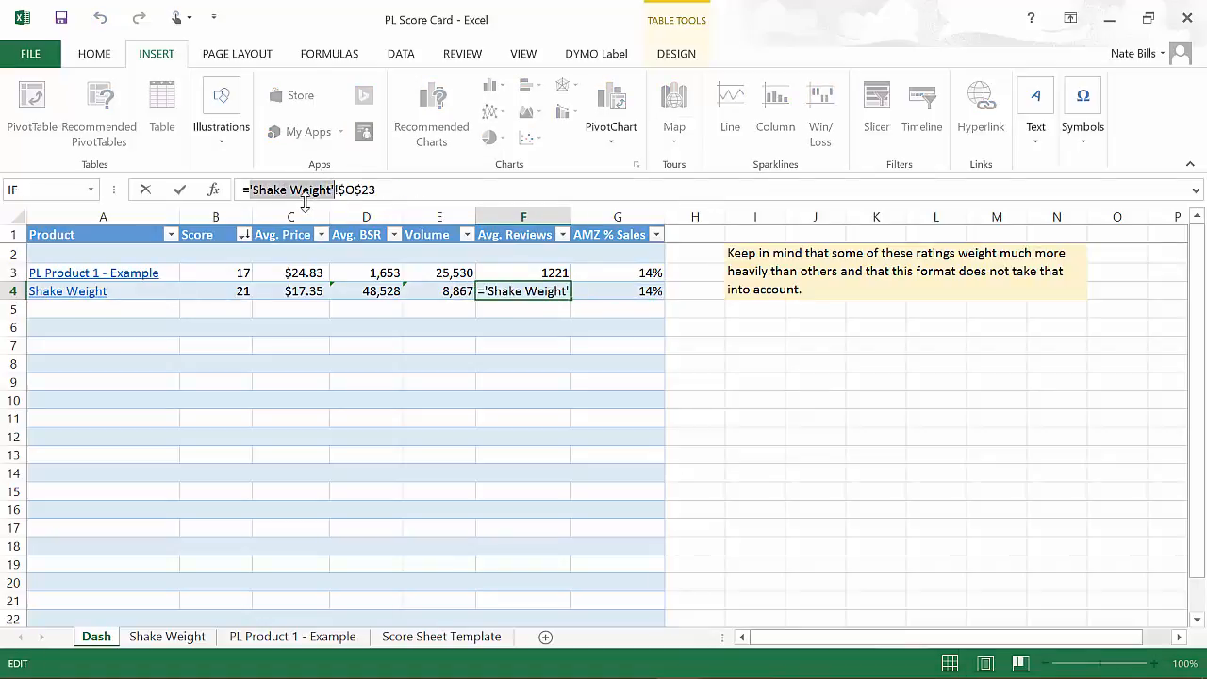
left_click(625, 289)
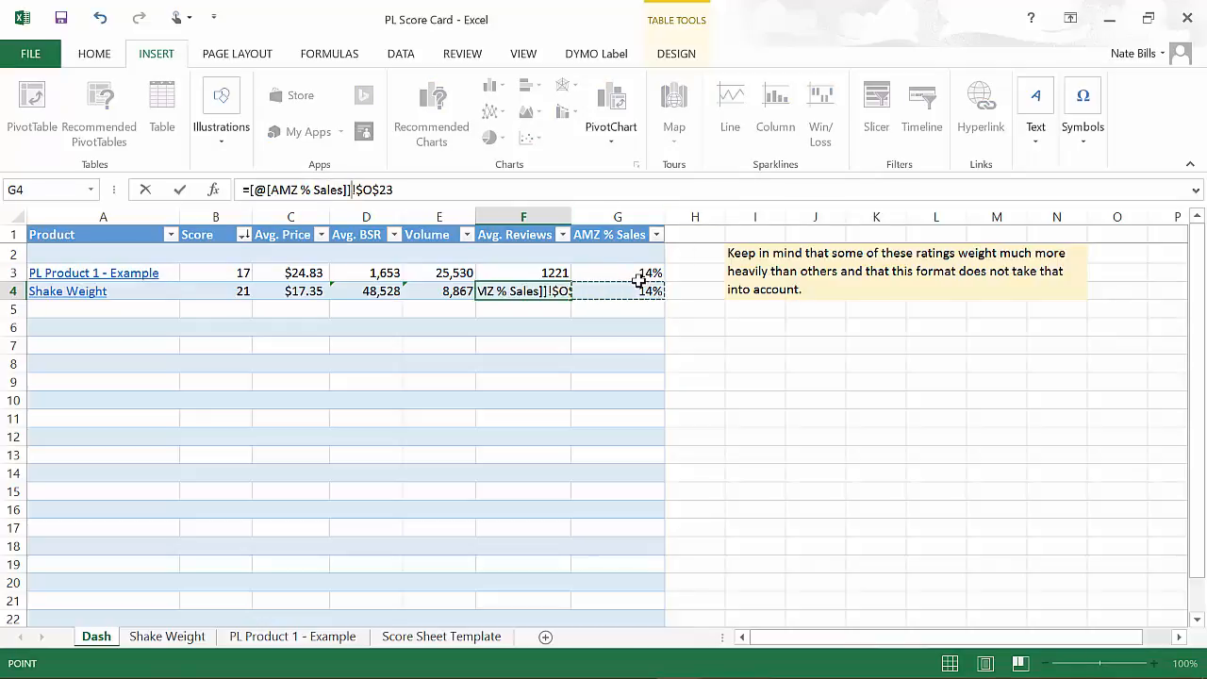
key("ctrl+z")
key("ctrl+c")
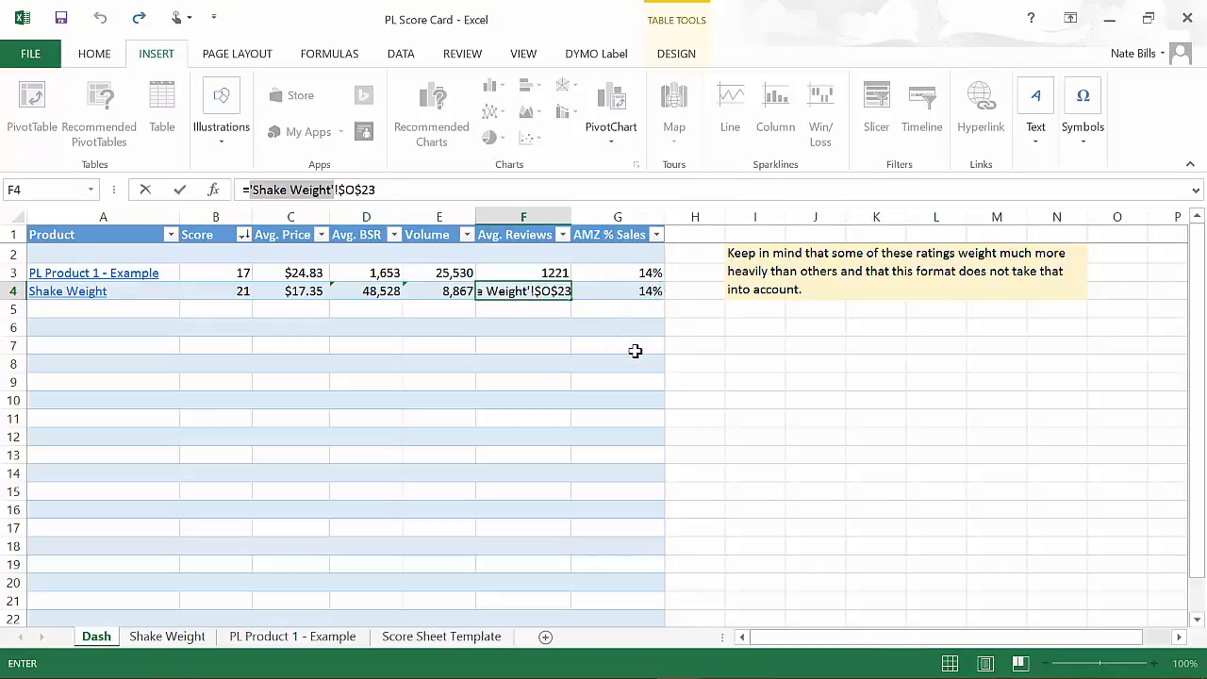
key("Escape")
Replace the 'PL Product 1 - Example' reference in G4's formula with 'Shake Weight', giving ='Shake Weight'!$Q$24.
left_click(618, 292)
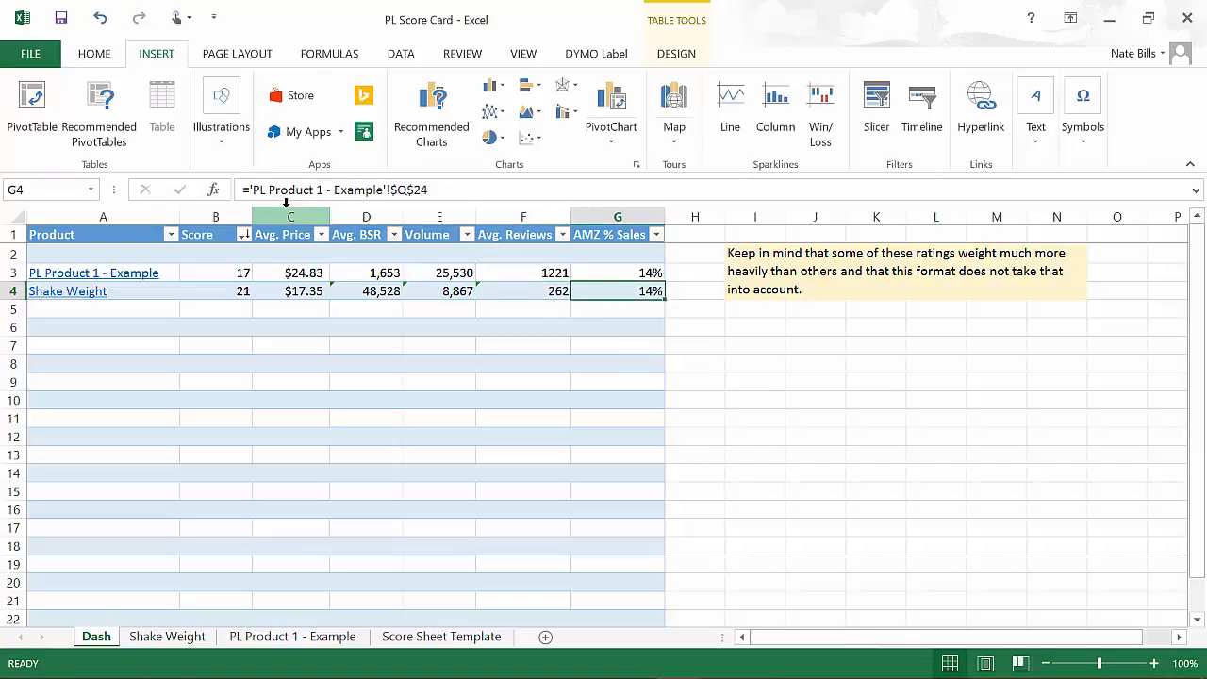
left_click_drag(250, 189, 379, 190)
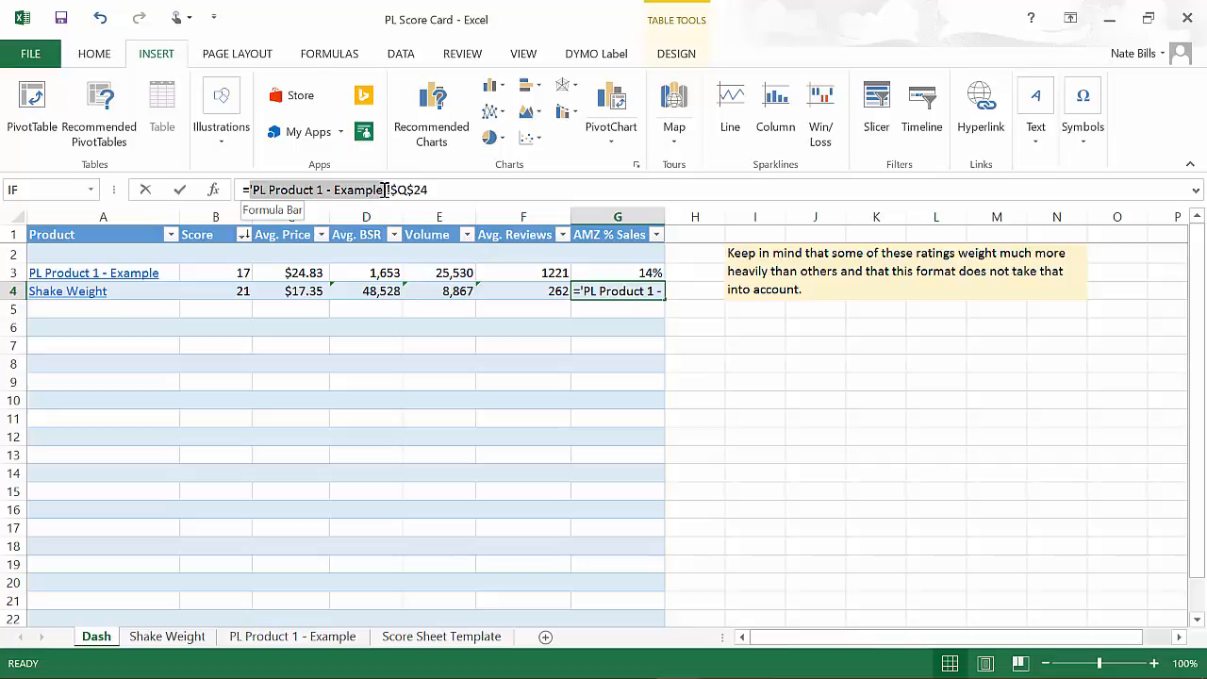
left_click_drag(386, 190, 388, 189)
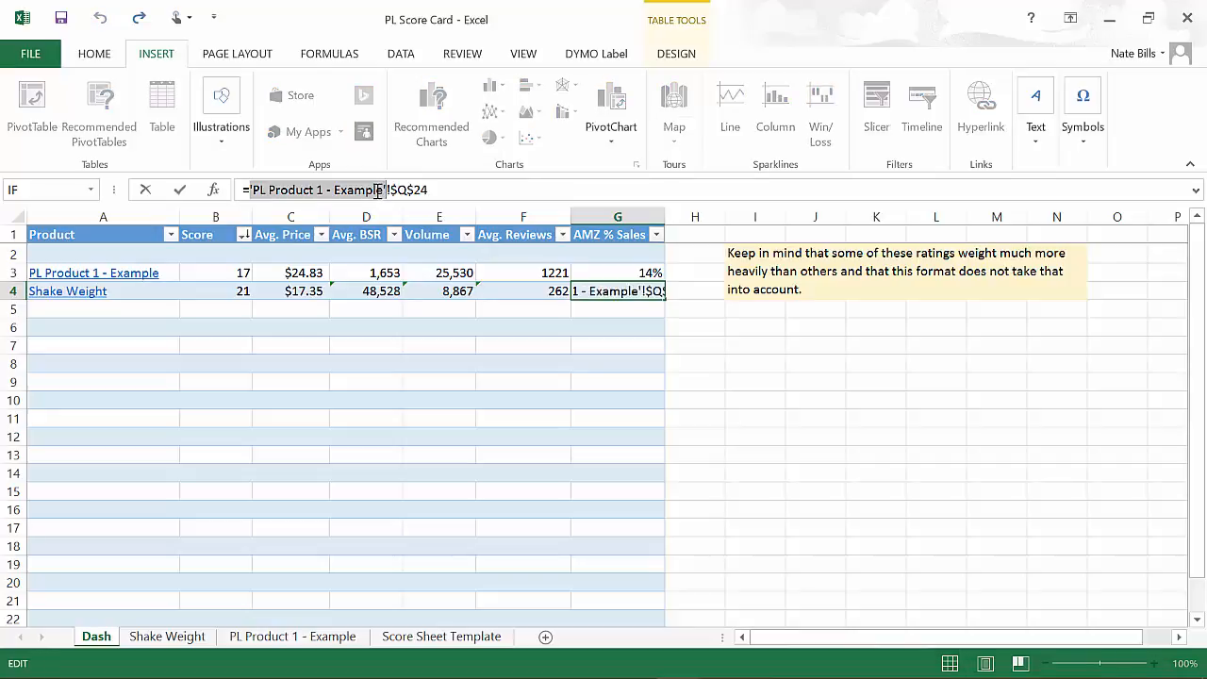
key("ctrl+v")
key("Return")
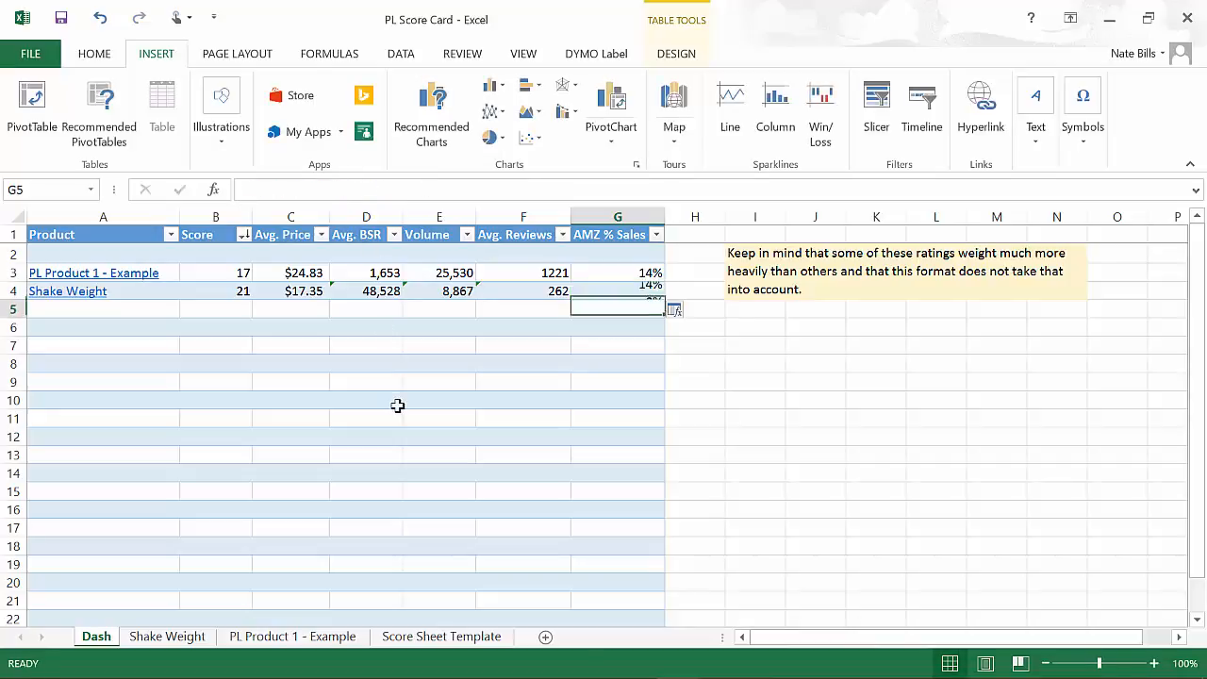
Check G4's AMZ % Sales formula against Q24 on the Shake Weight sheet and return to the Dash sheet.
left_click(600, 292)
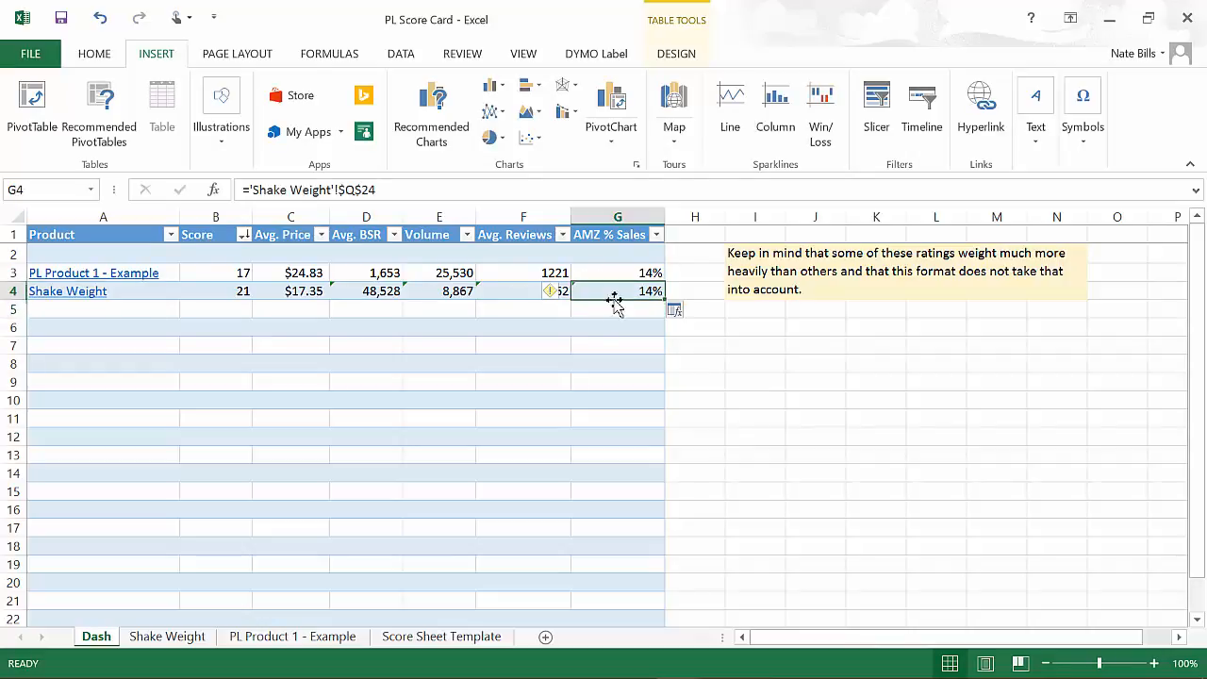
left_click(162, 647)
left_click(1029, 490)
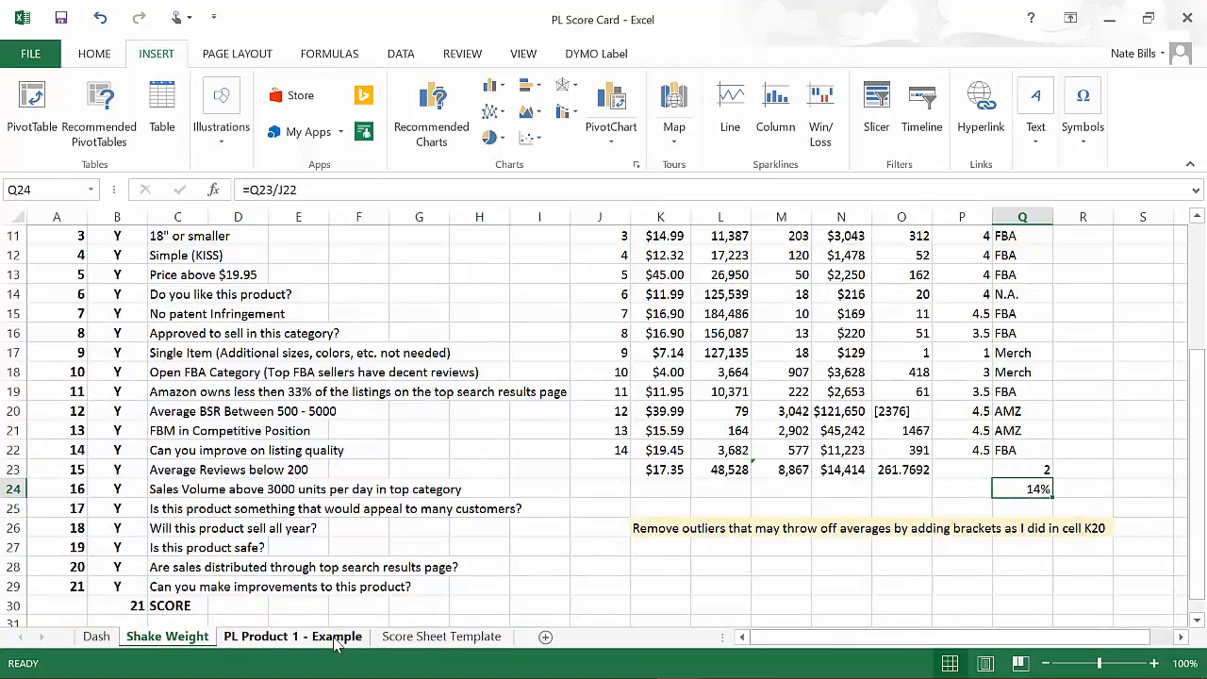
left_click(96, 637)
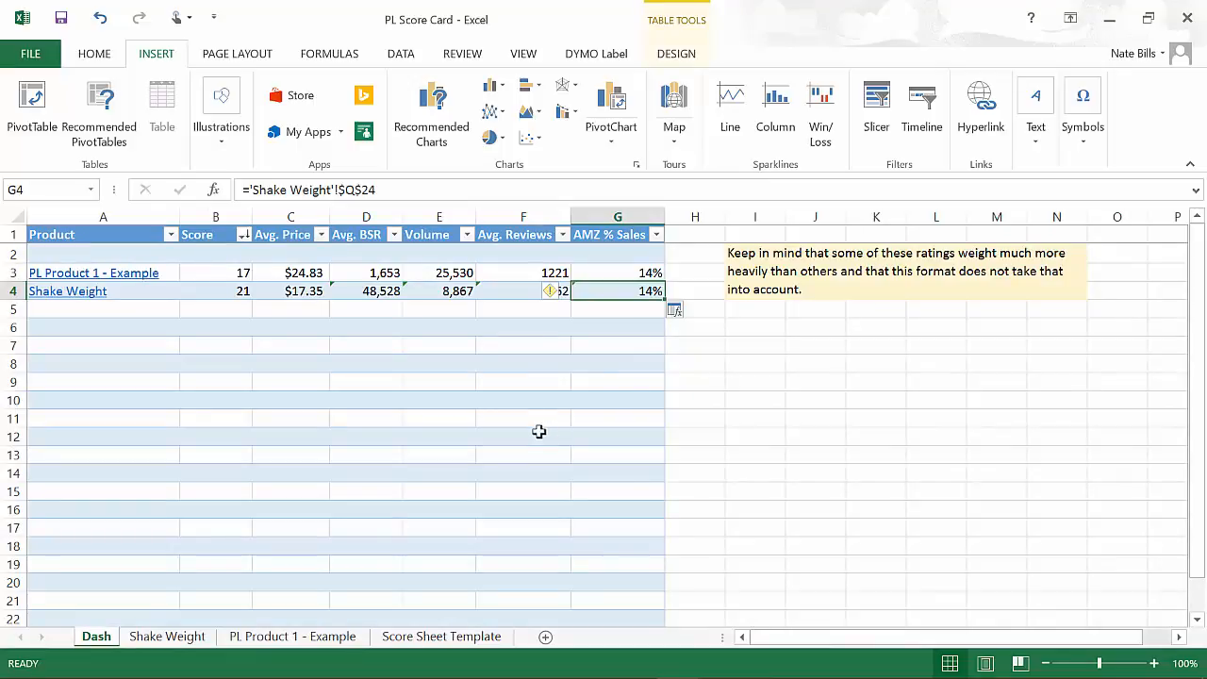
left_click(539, 433)
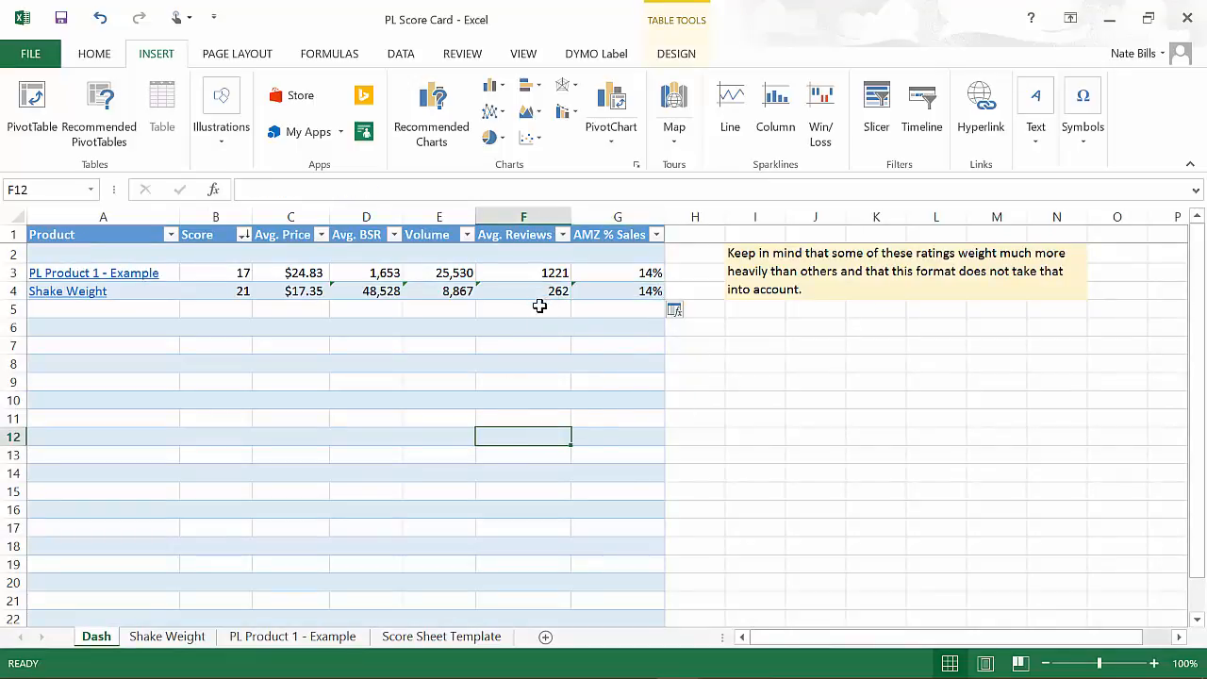
Look over the score and averages on the Shake Weight sheet, and return to the Dash sheet.
left_click(184, 643)
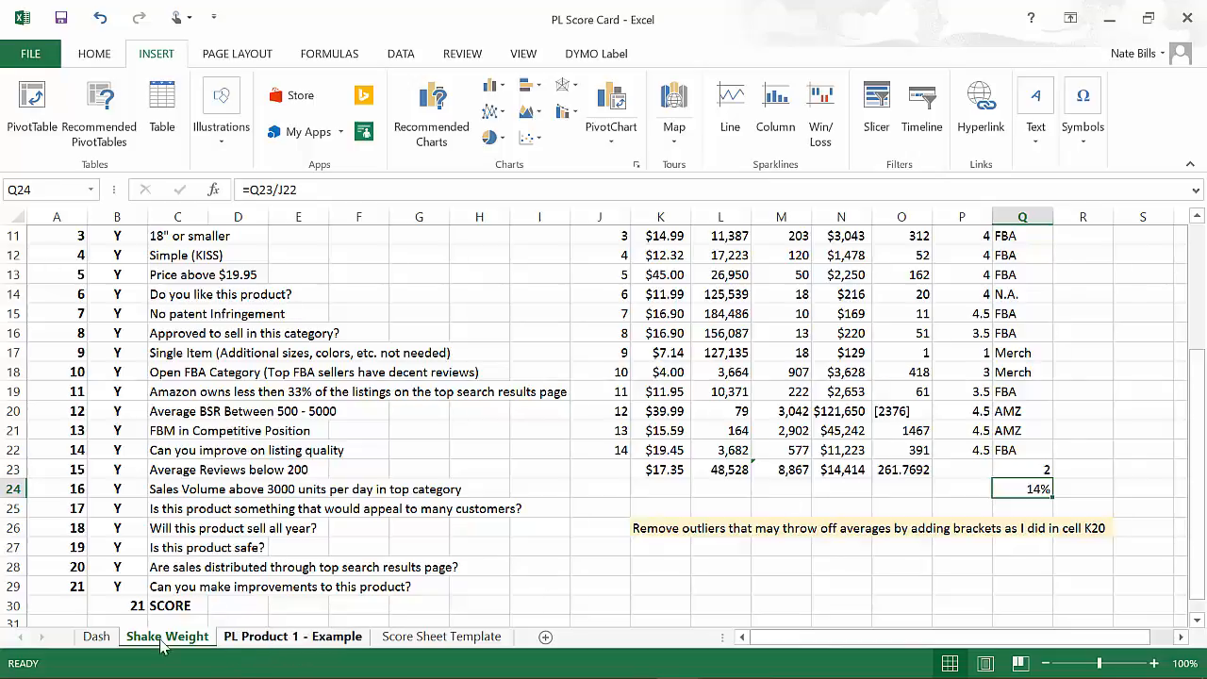
left_click(98, 639)
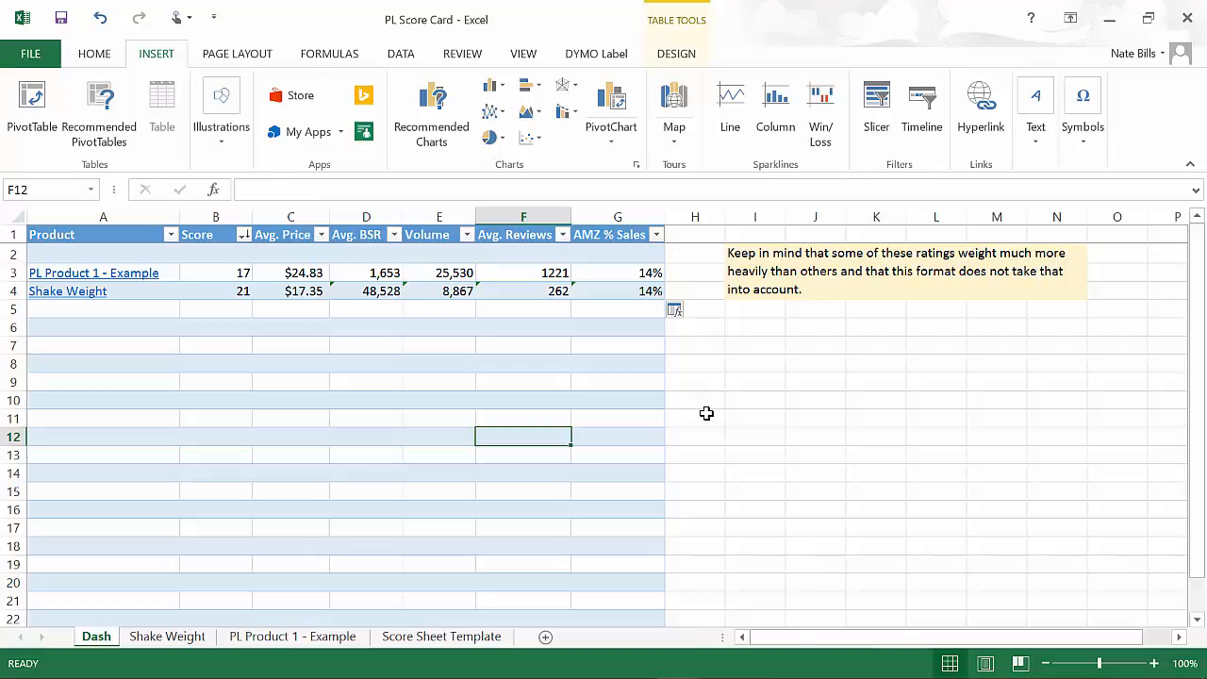
Sort the Dash product table by the Score column from largest to smallest.
scroll(773, 396, "down", 4)
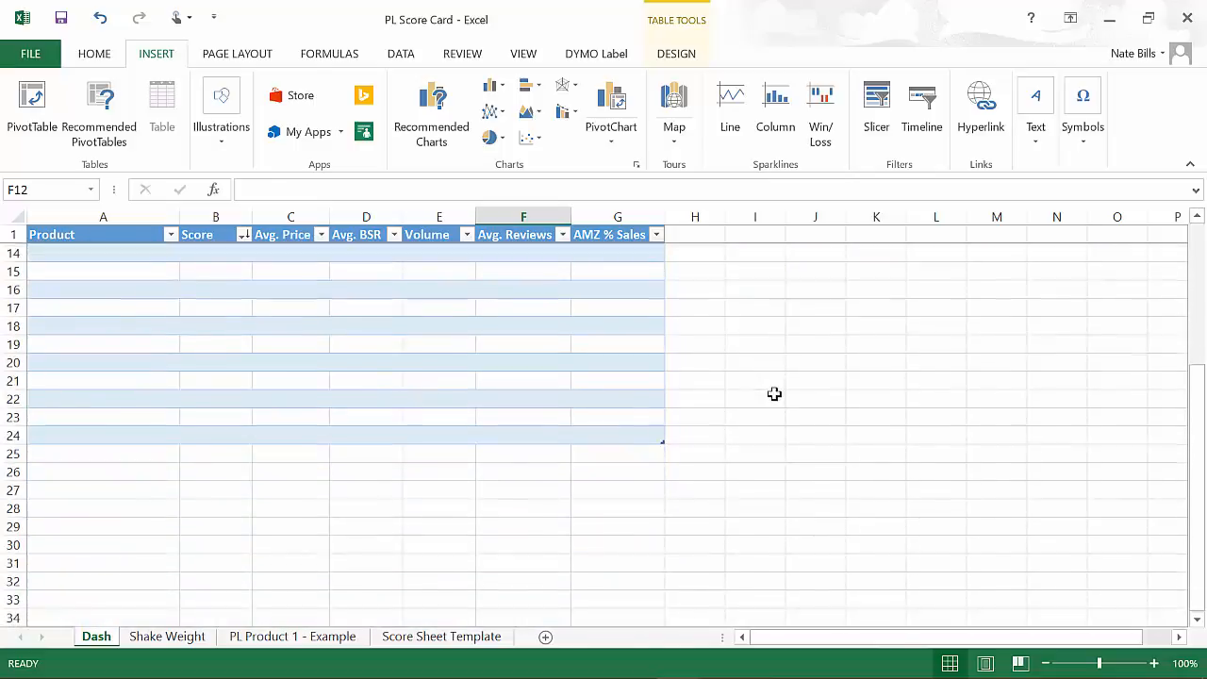
scroll(774, 396, "up", 4)
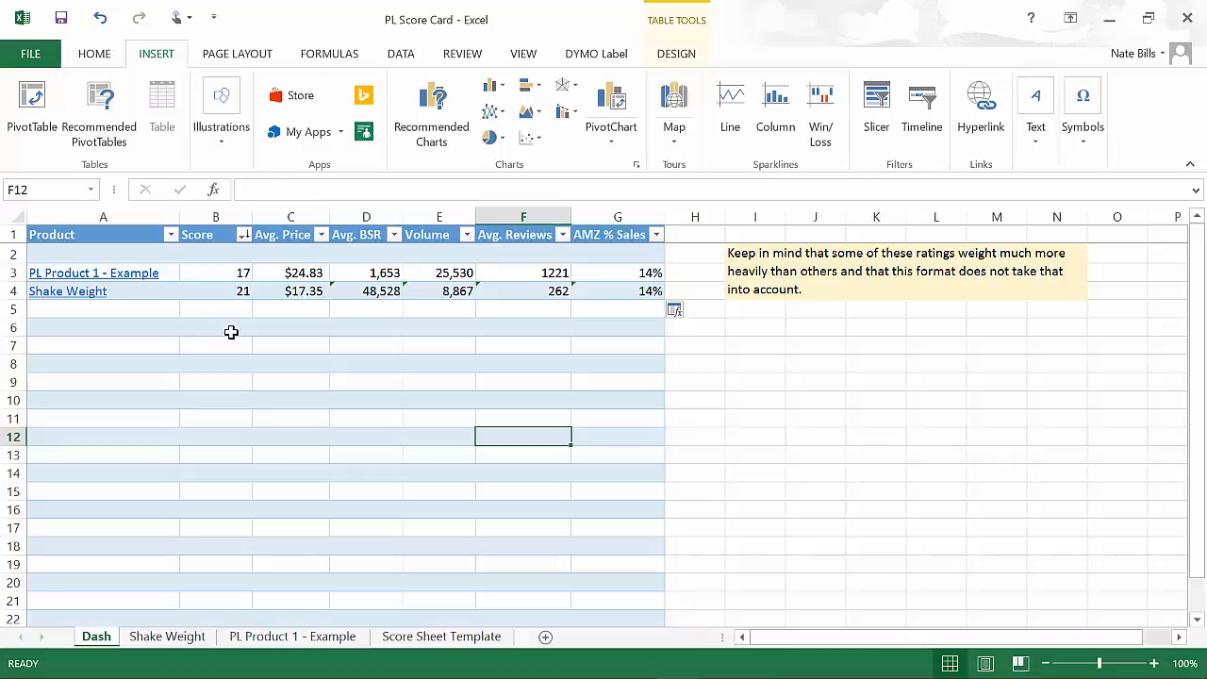
left_click(243, 235)
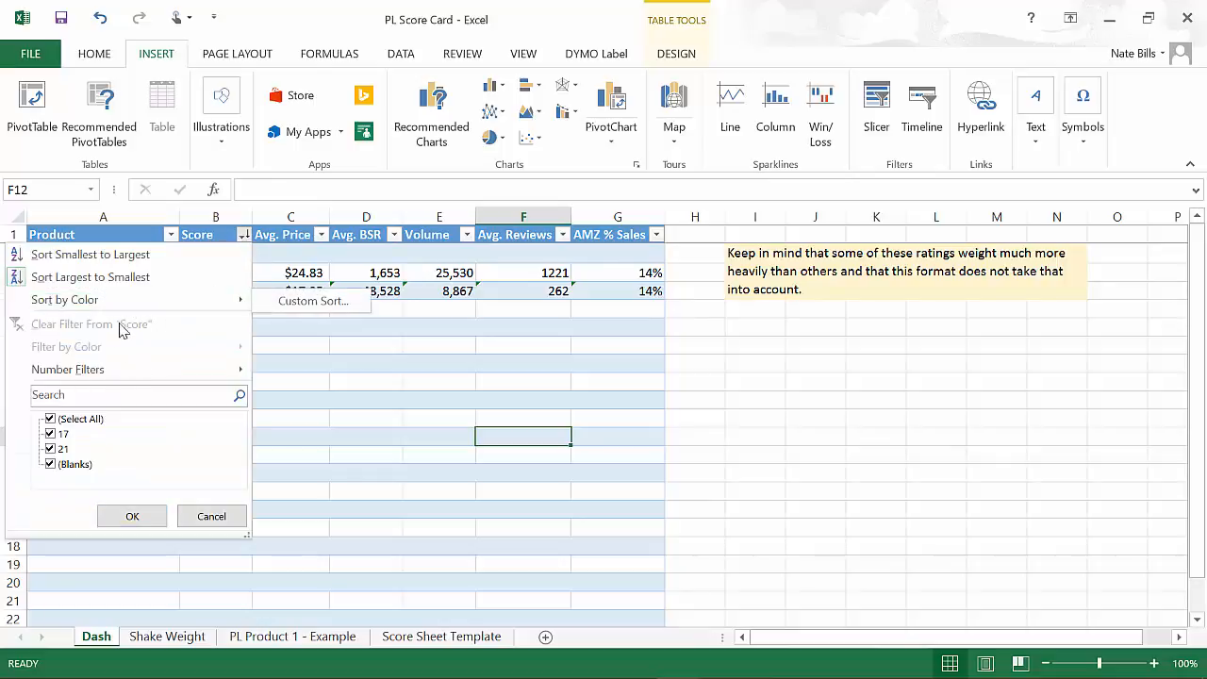
left_click(117, 278)
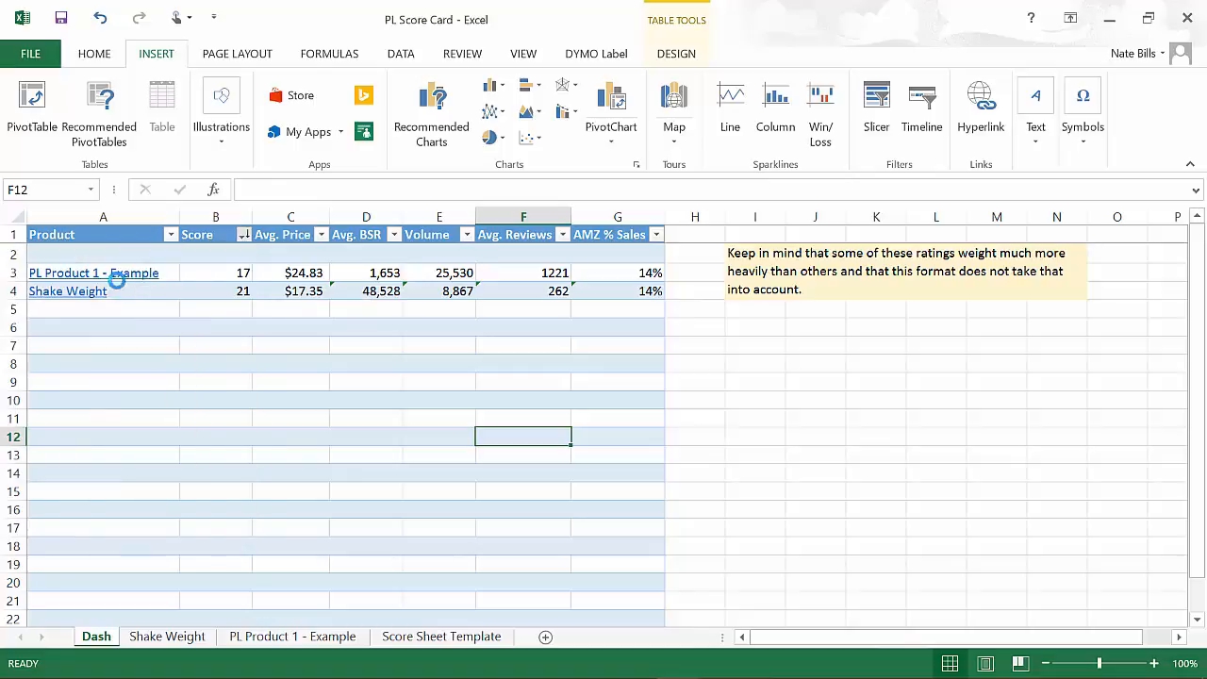